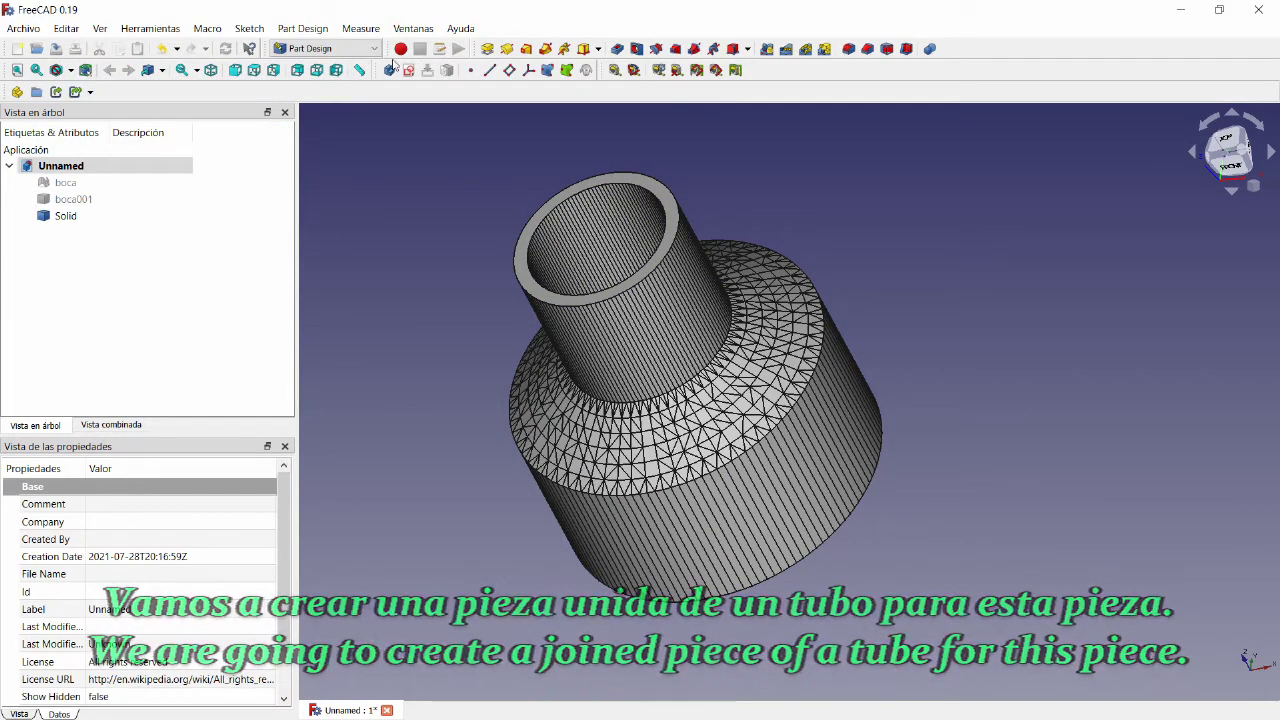
# Step: Create a new body and add a shape binder to it from the ring-shaped end face of the solid's narrow neck
pyautogui.click(389, 71)
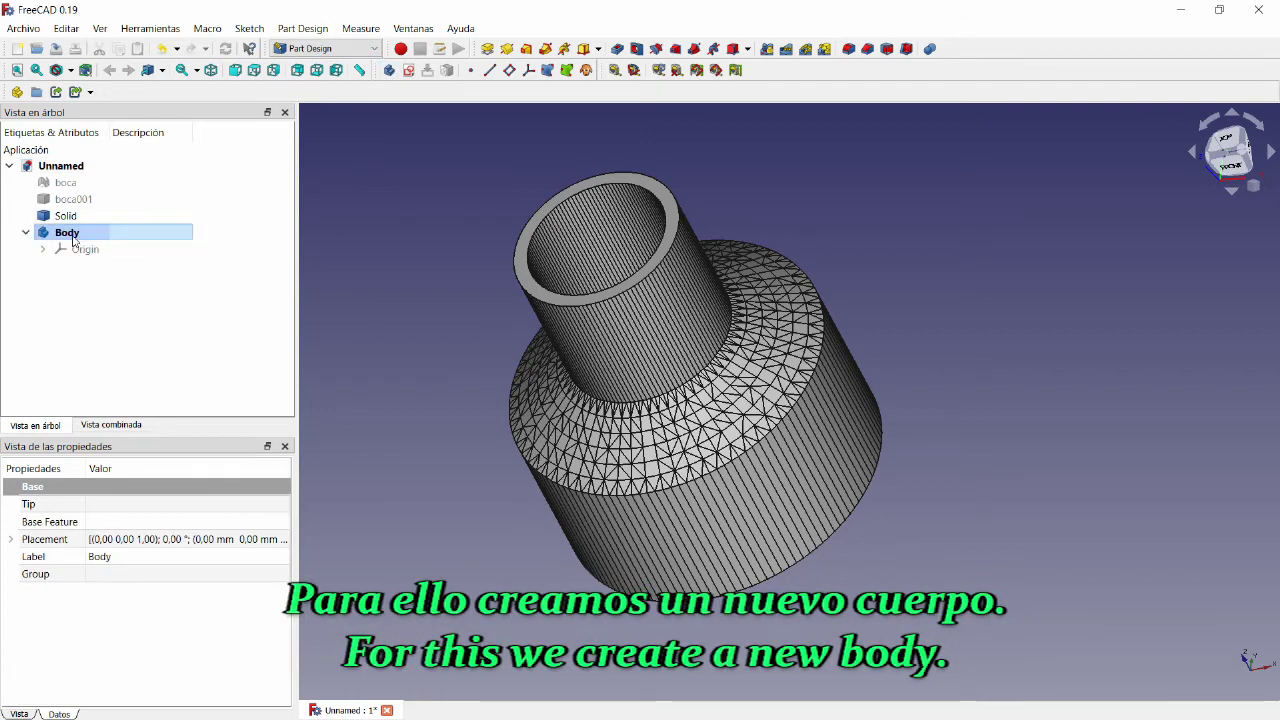
pyautogui.click(551, 70)
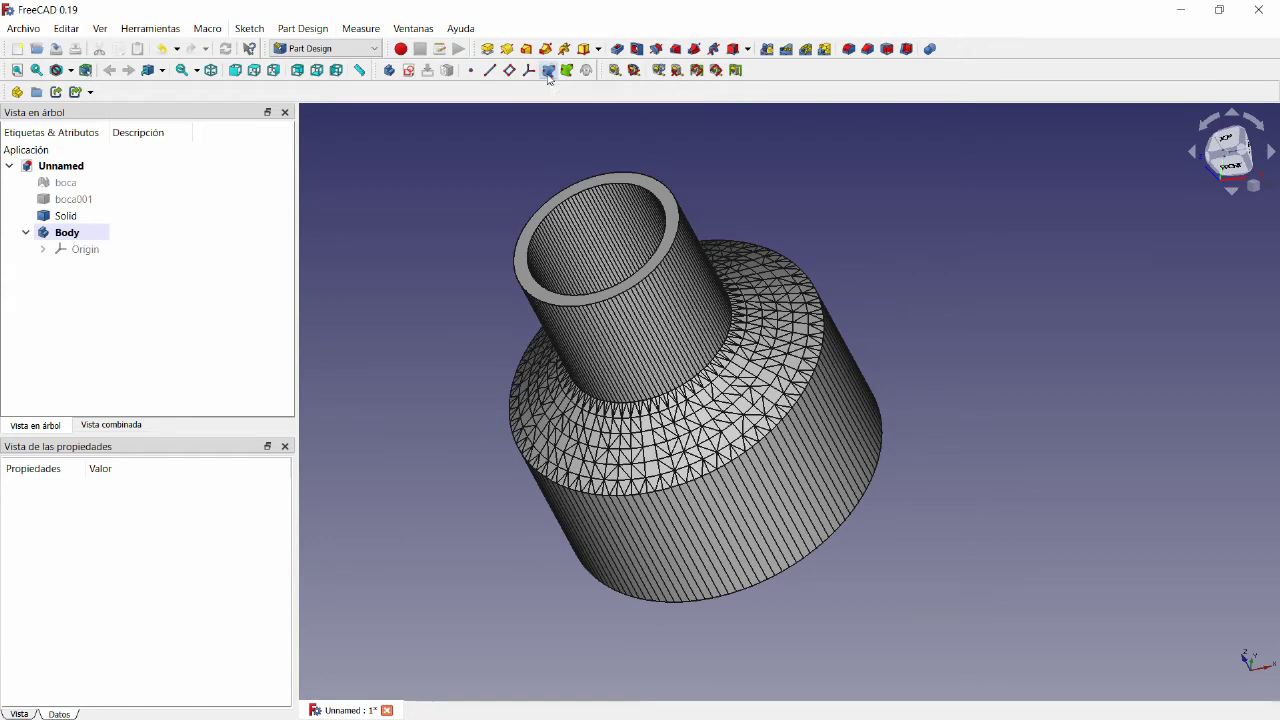
pyautogui.click(100, 252)
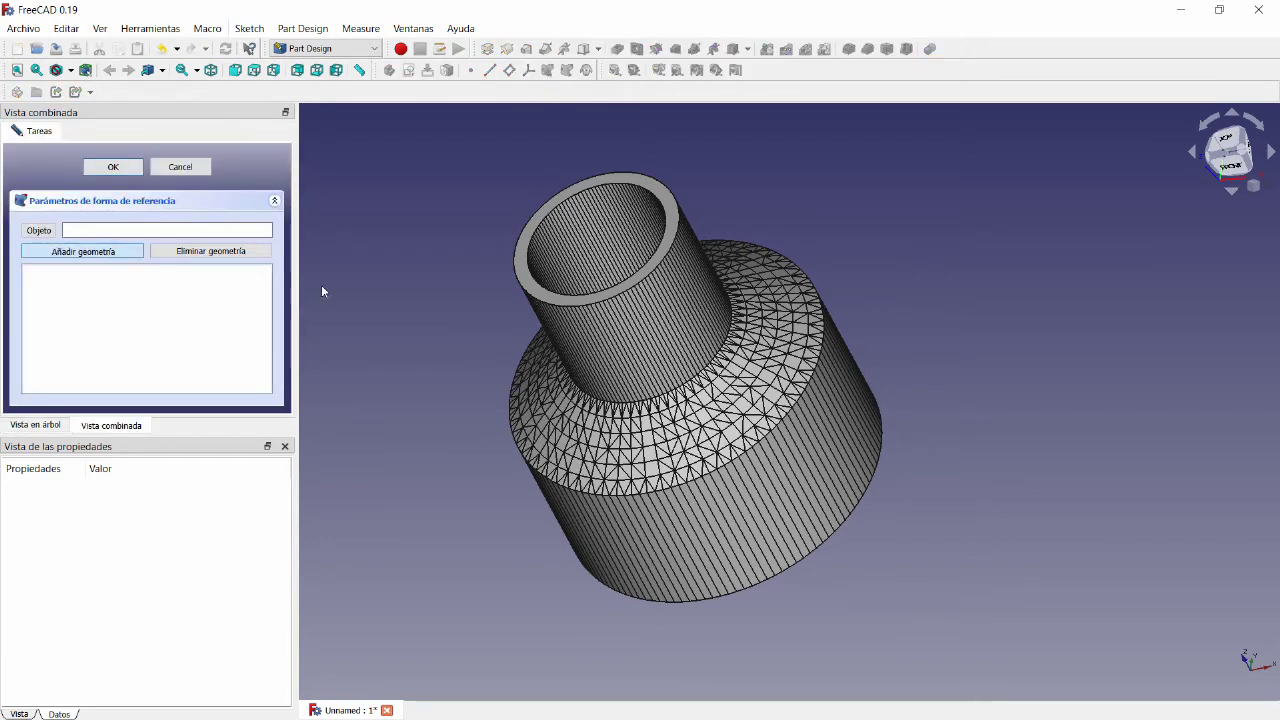
pyautogui.click(524, 262)
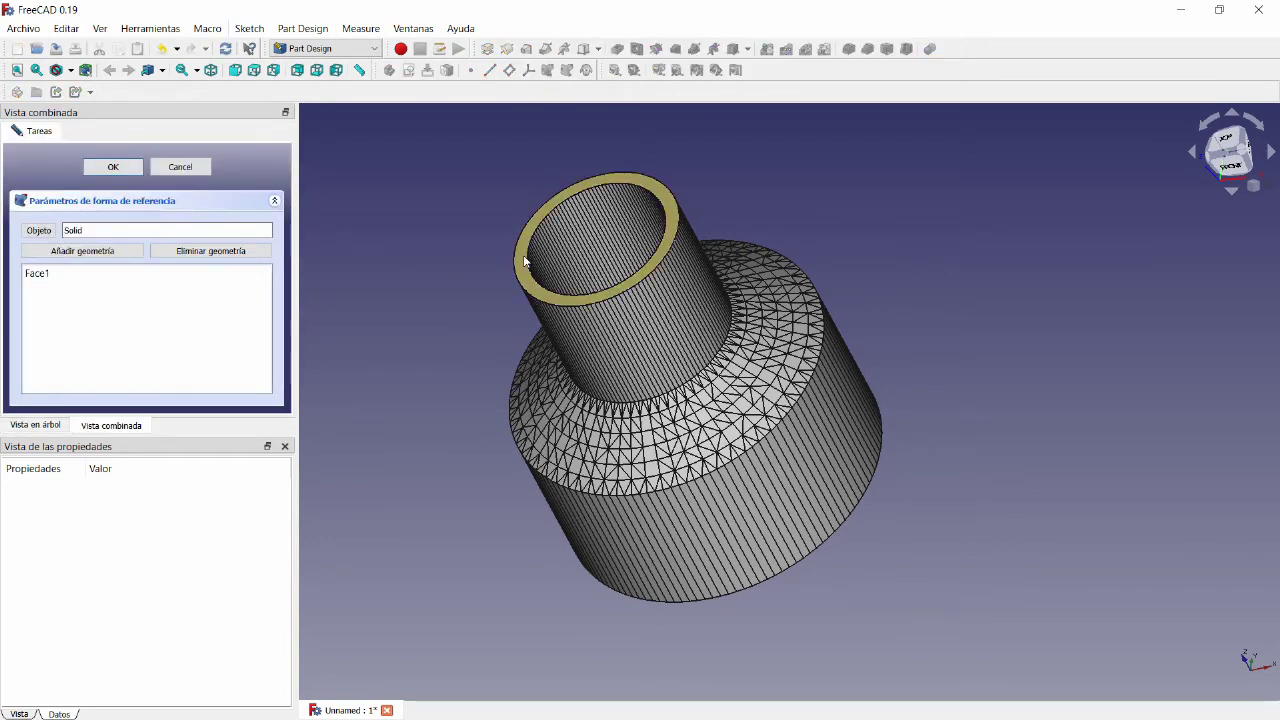
pyautogui.click(113, 167)
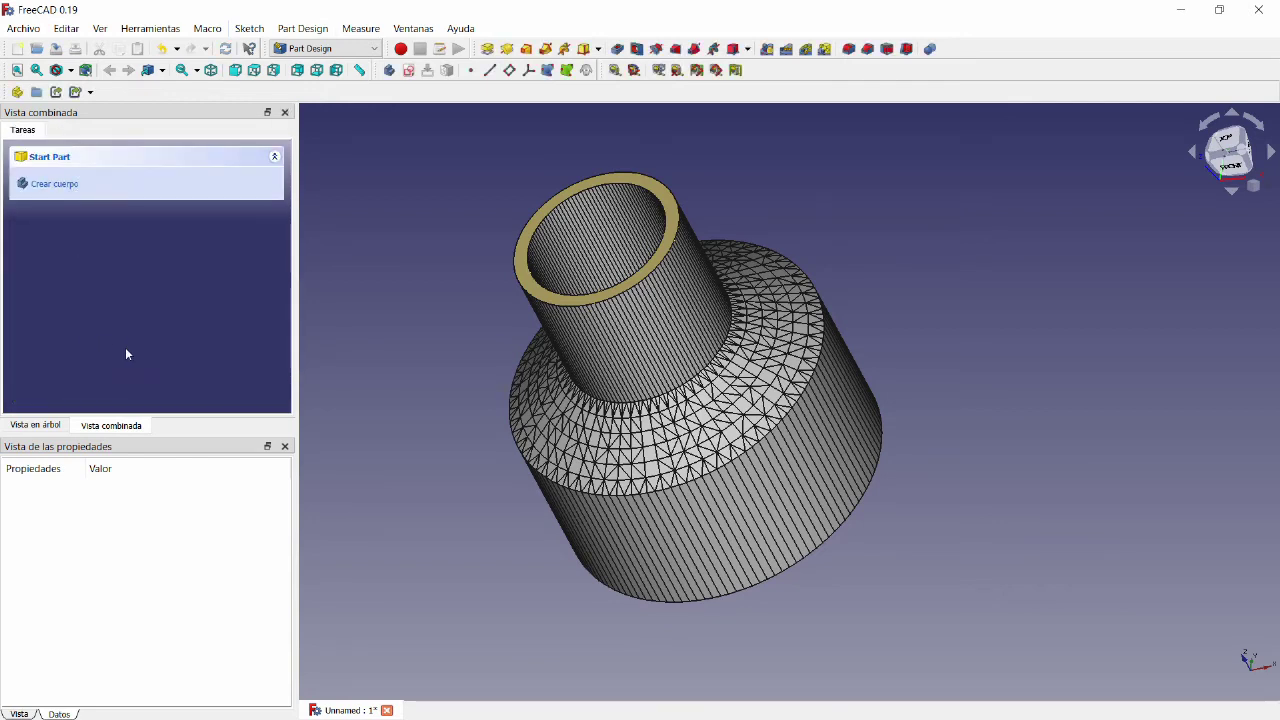
# Step: Hide the original Solid while keeping the body's shape binder displayed
pyautogui.click(40, 426)
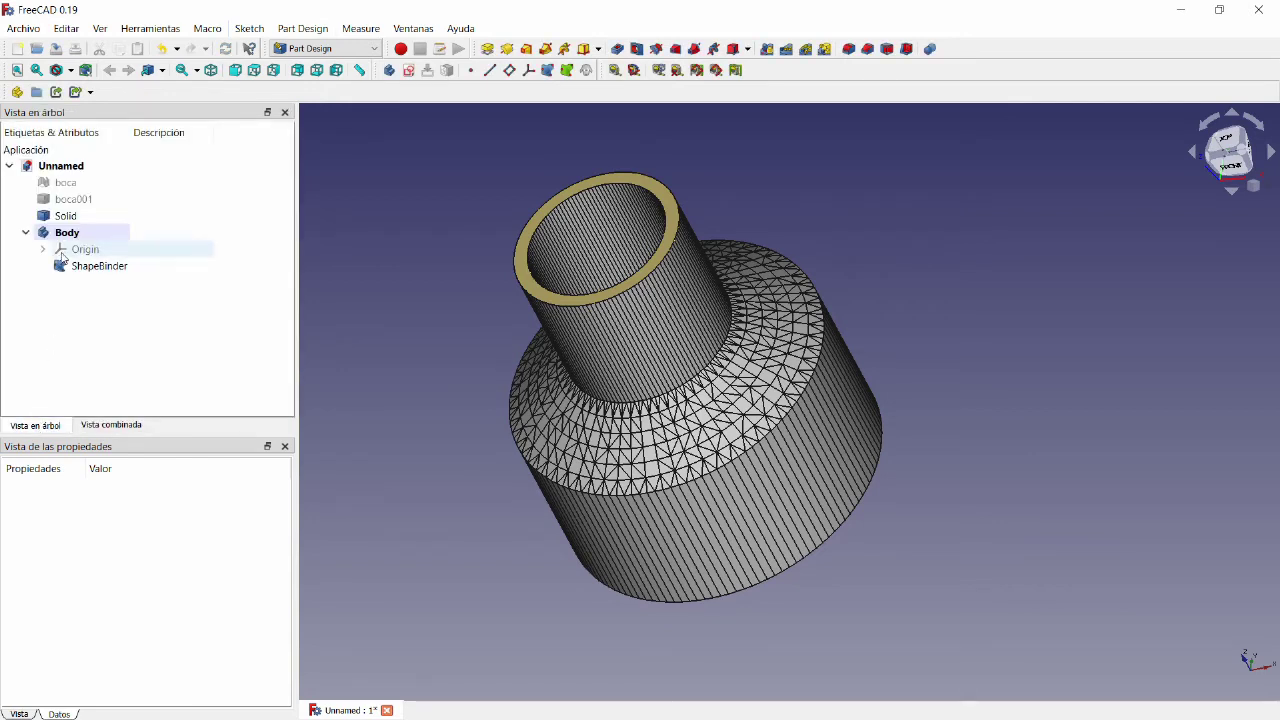
pyautogui.click(92, 267)
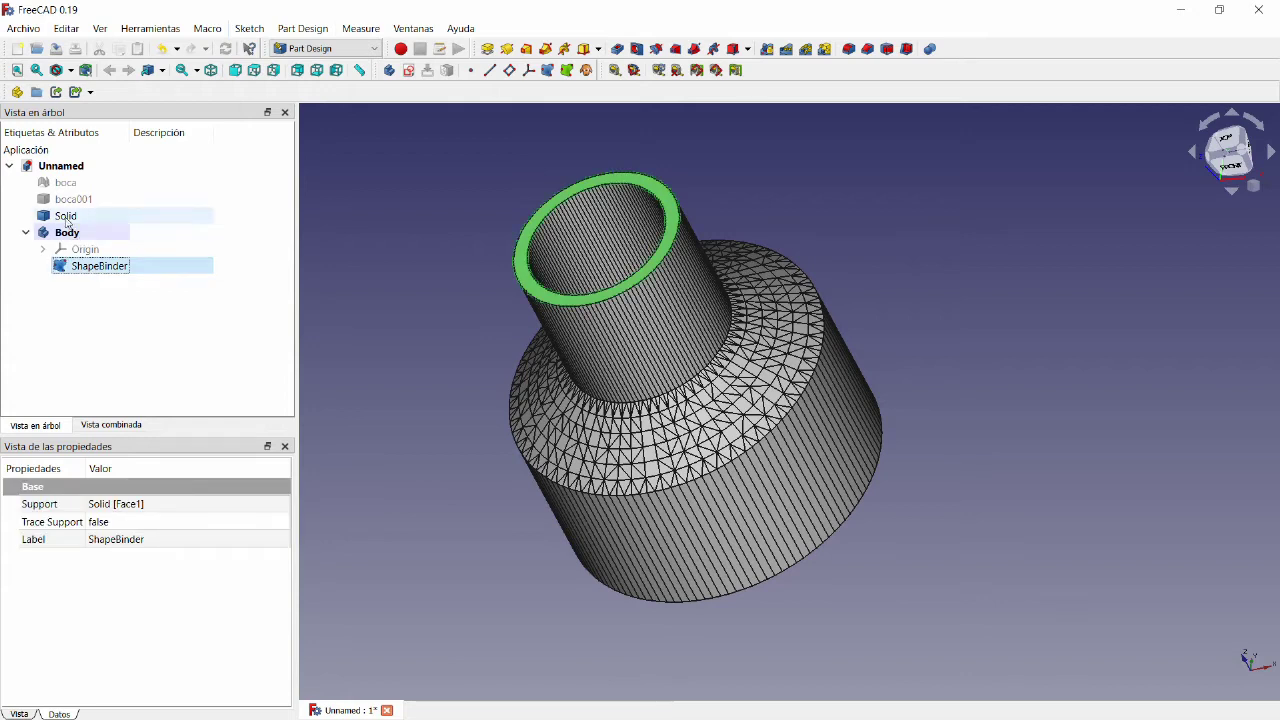
pyautogui.click(66, 216)
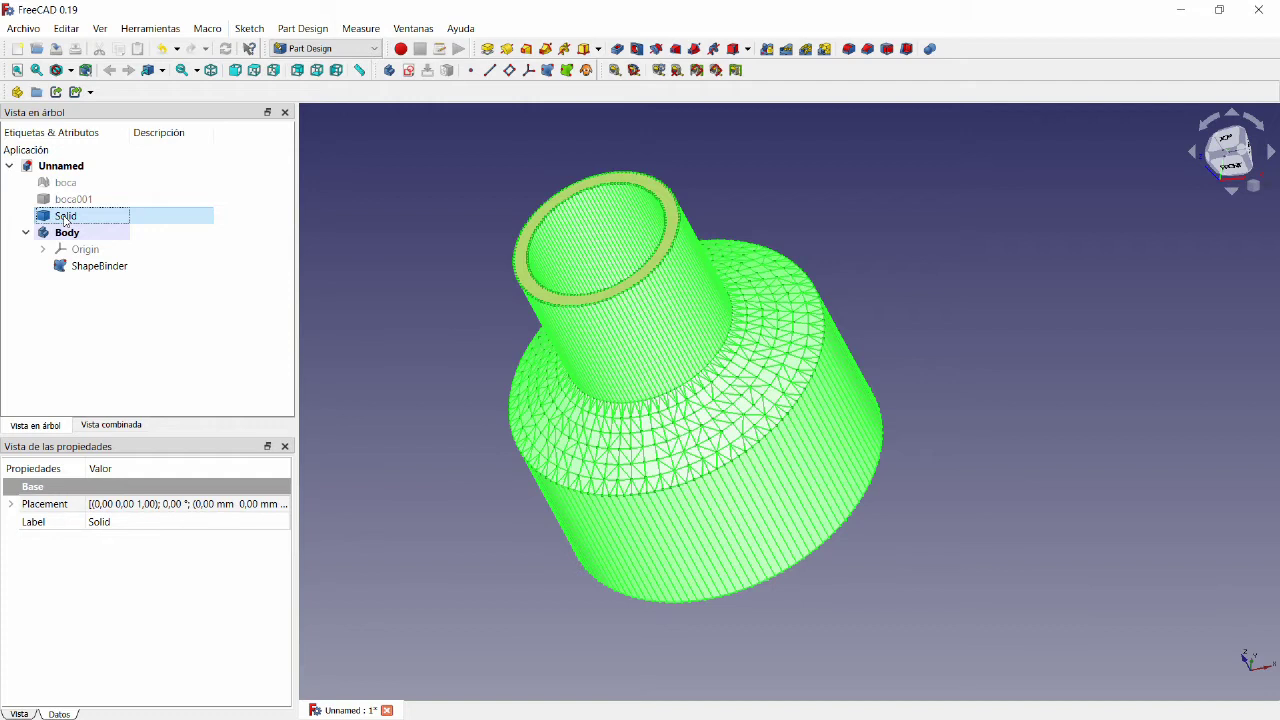
pyautogui.press('space')
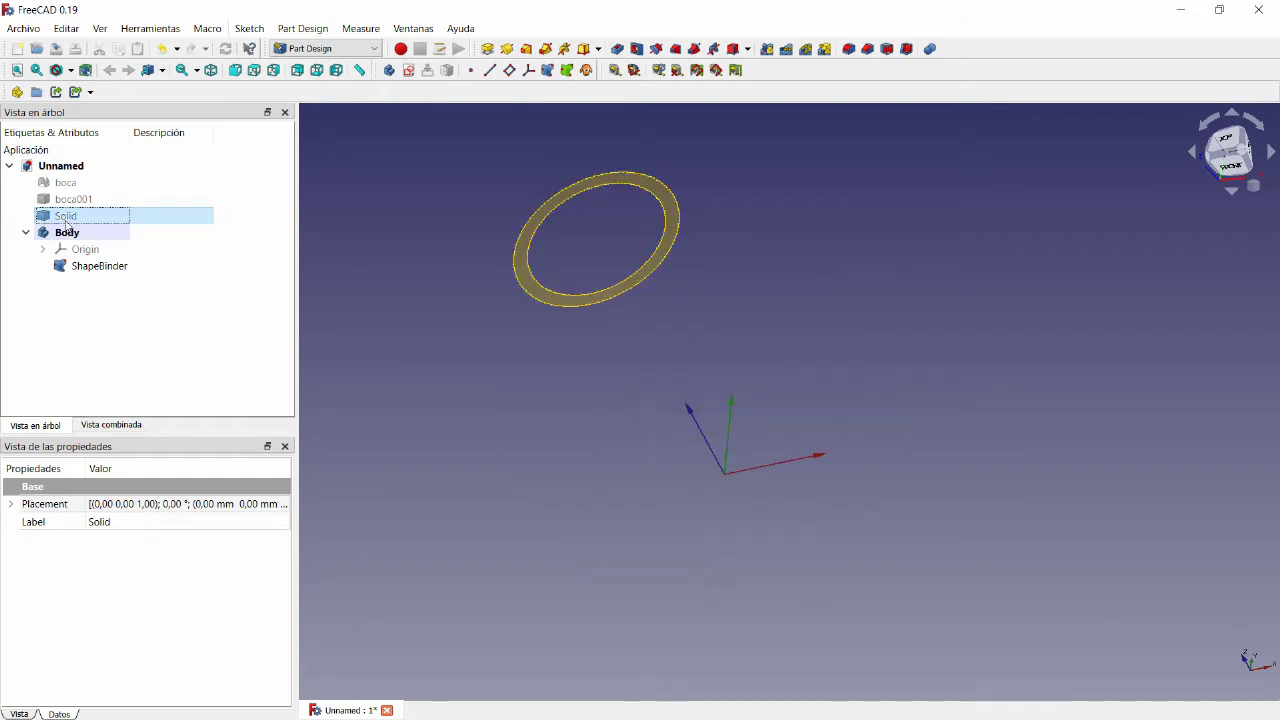
# Step: Create a new sketch in the body on the XY plane
pyautogui.click(100, 266)
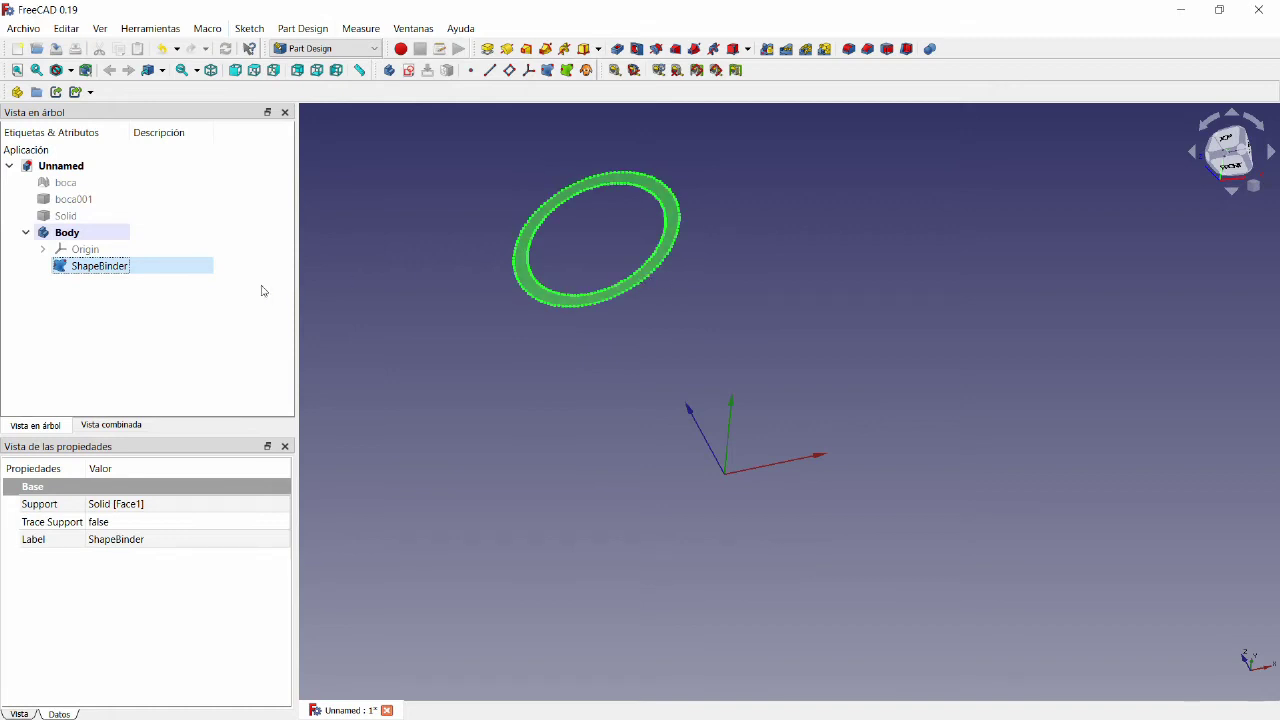
pyautogui.click(408, 72)
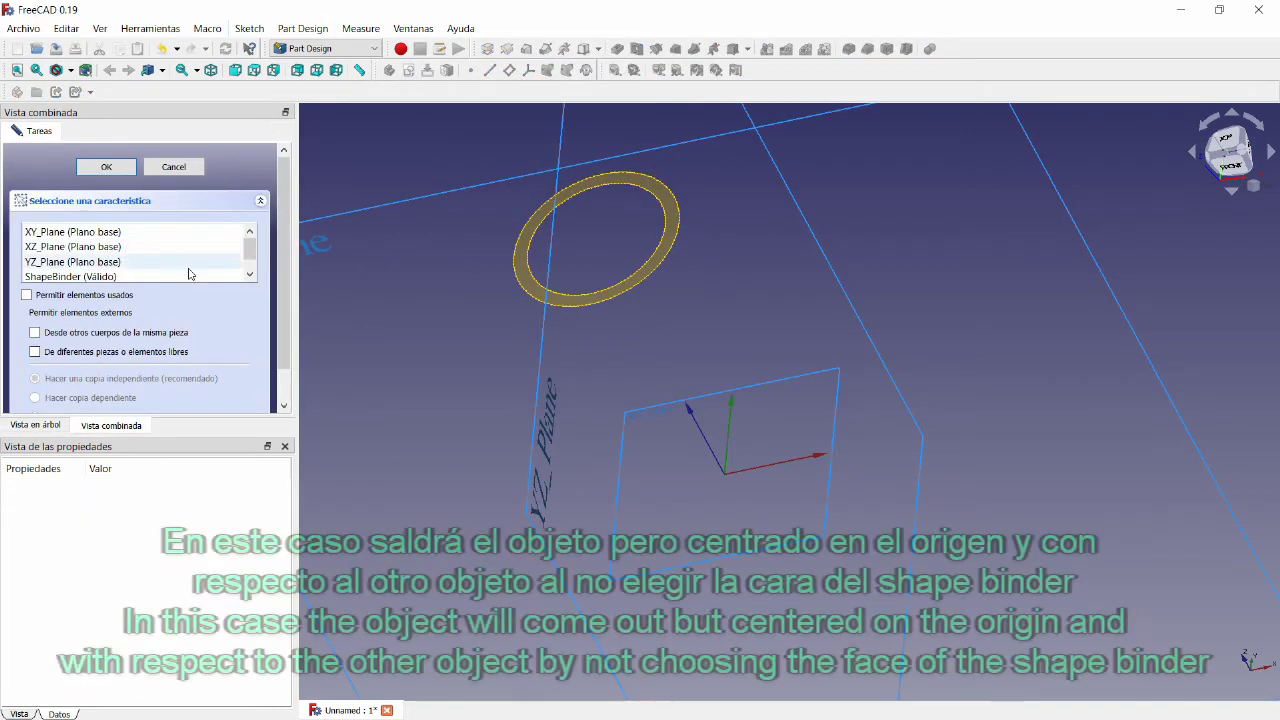
pyautogui.scroll(-5, 724, 337)
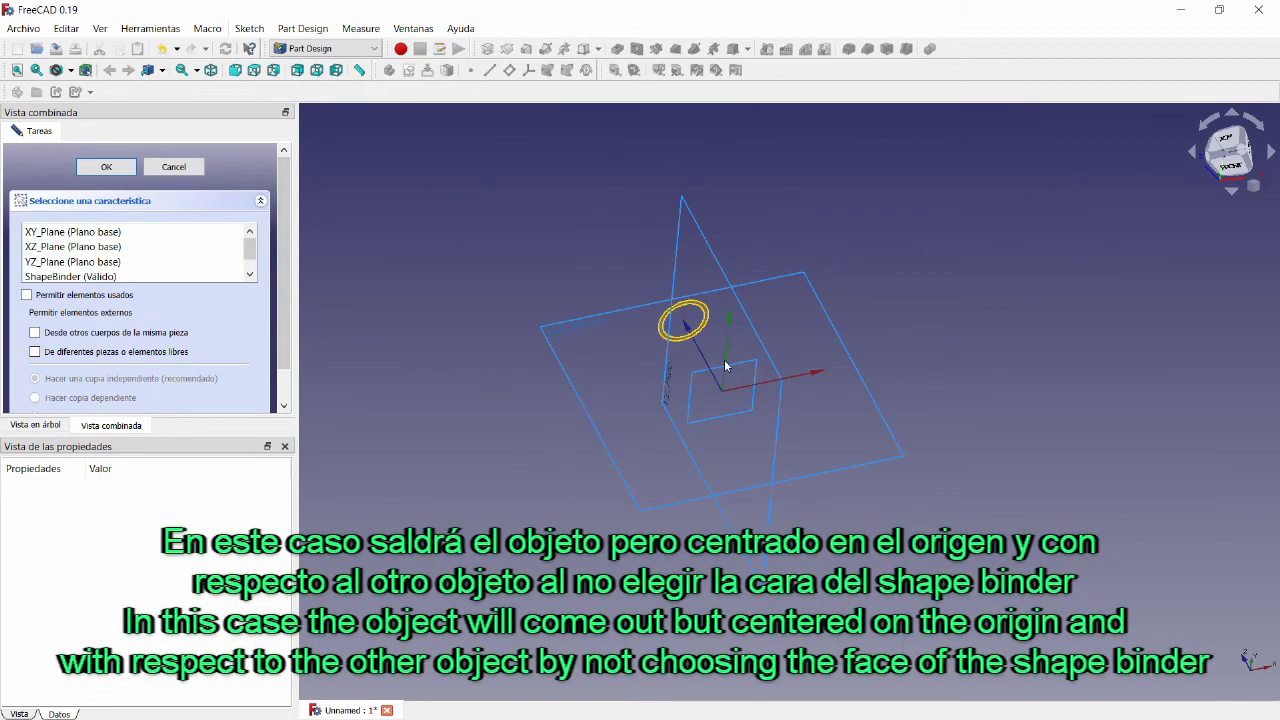
pyautogui.click(731, 399)
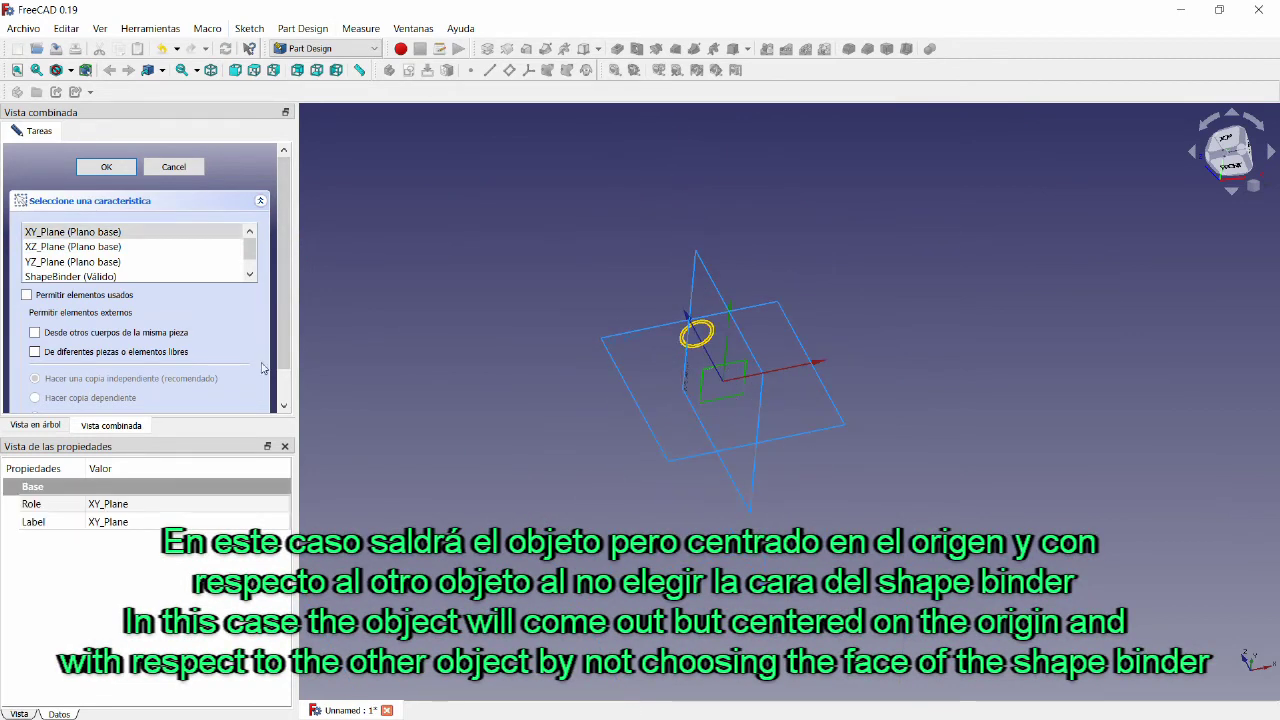
pyautogui.click(105, 168)
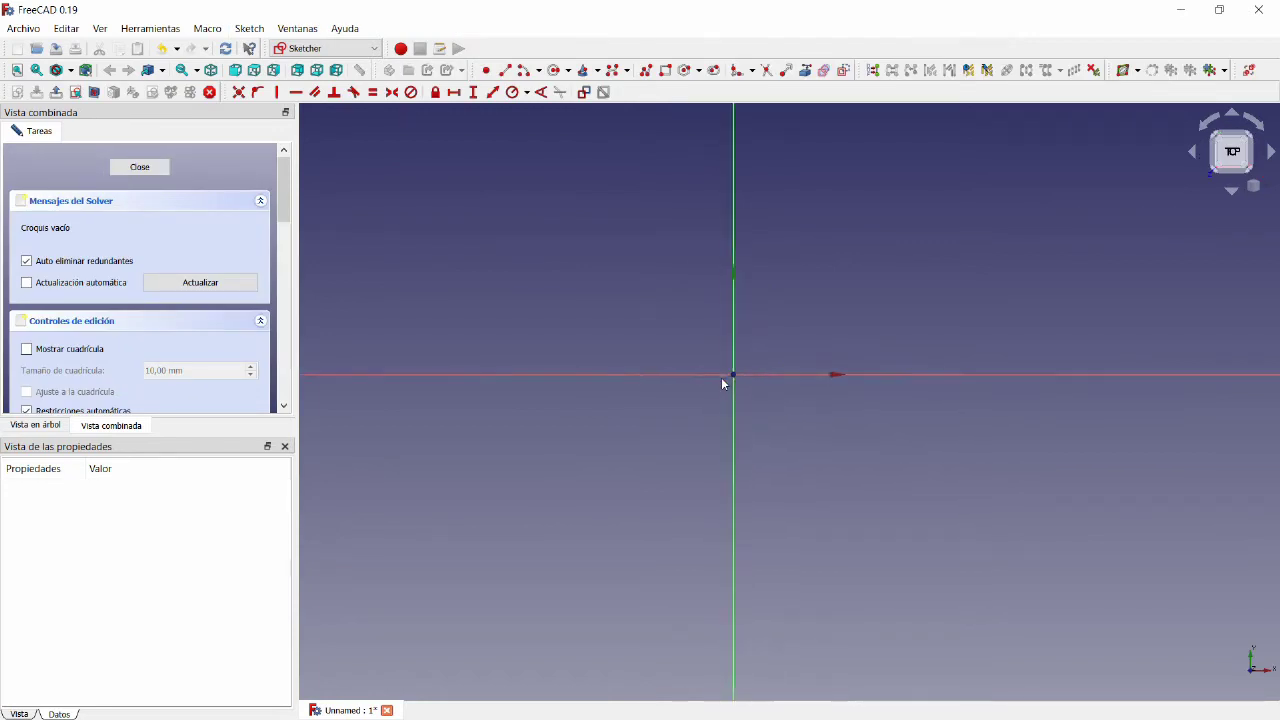
# Step: Sketch a circle of about 15.8 mm radius centred on the origin, slightly outside the shape binder ring's outer edge
pyautogui.scroll(-5, 723, 383)
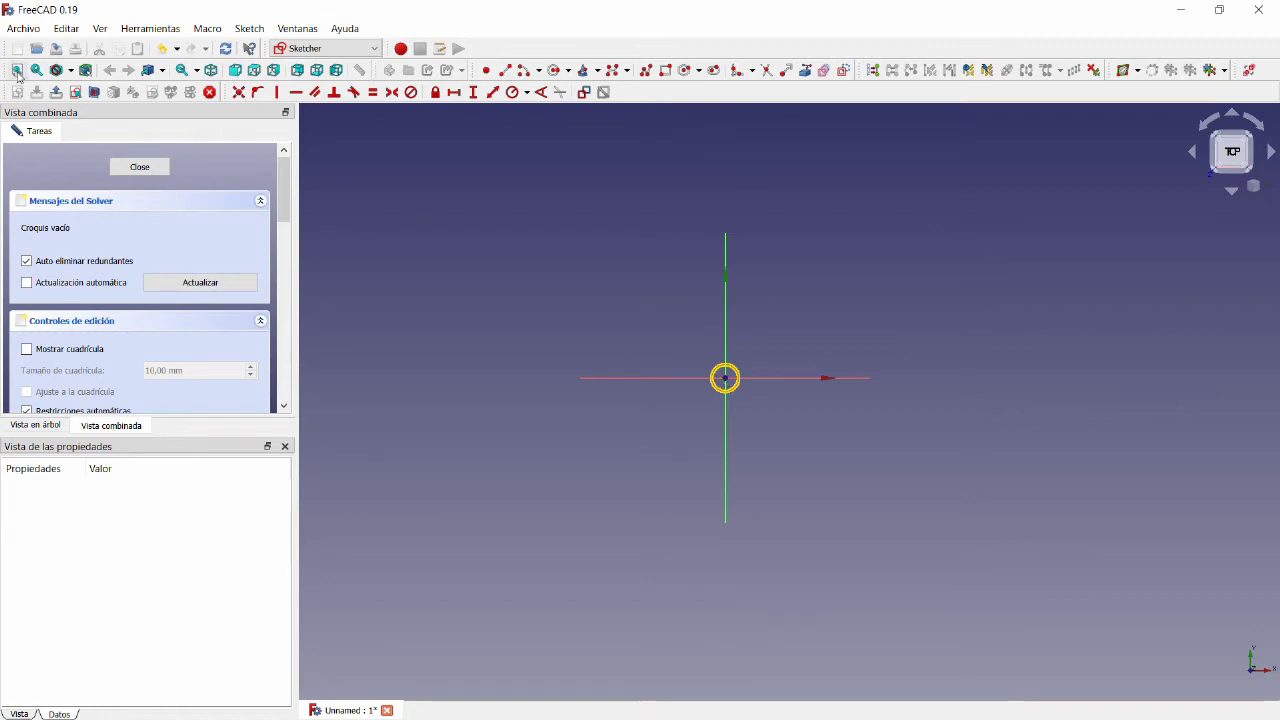
pyautogui.scroll(5, 720, 376)
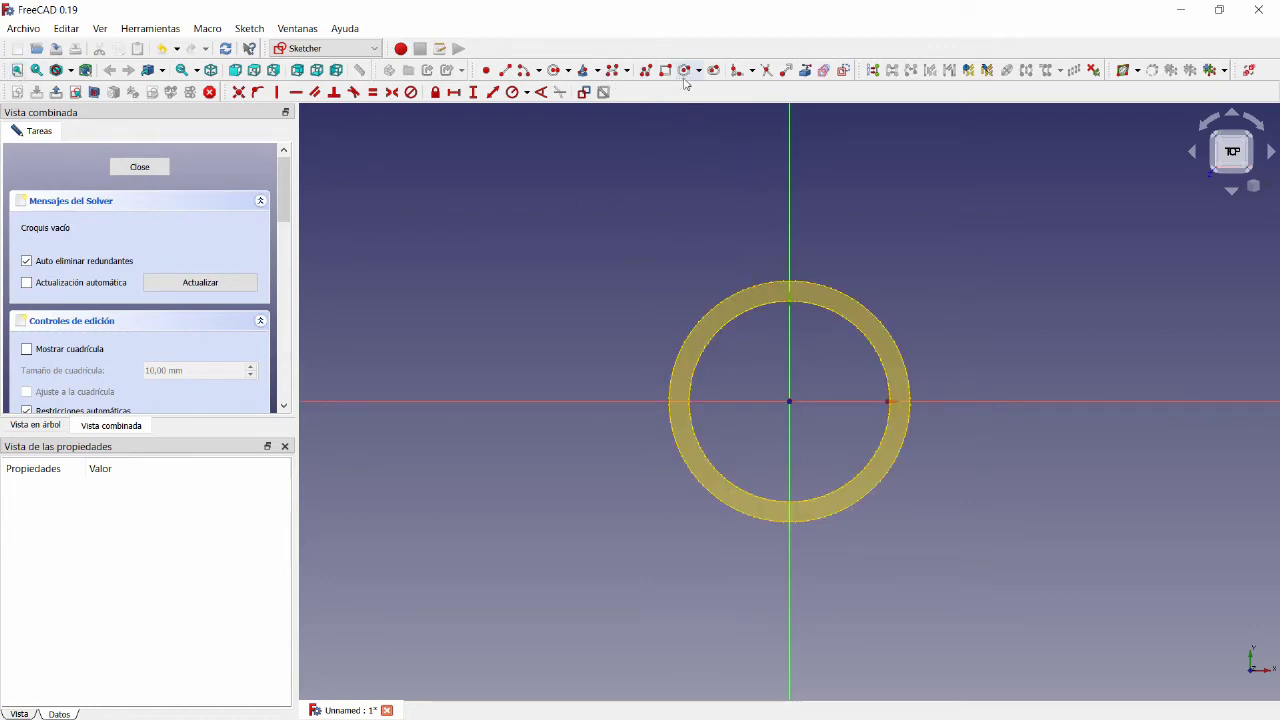
pyautogui.click(556, 72)
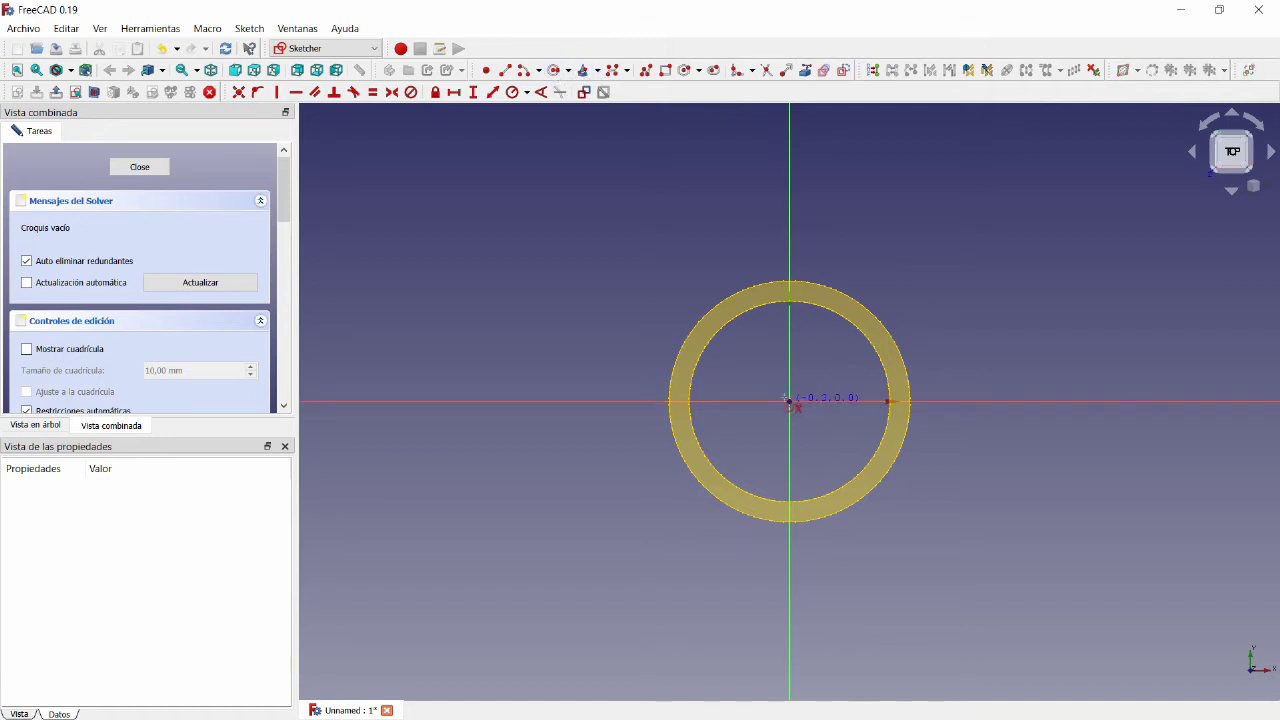
pyautogui.click(790, 403)
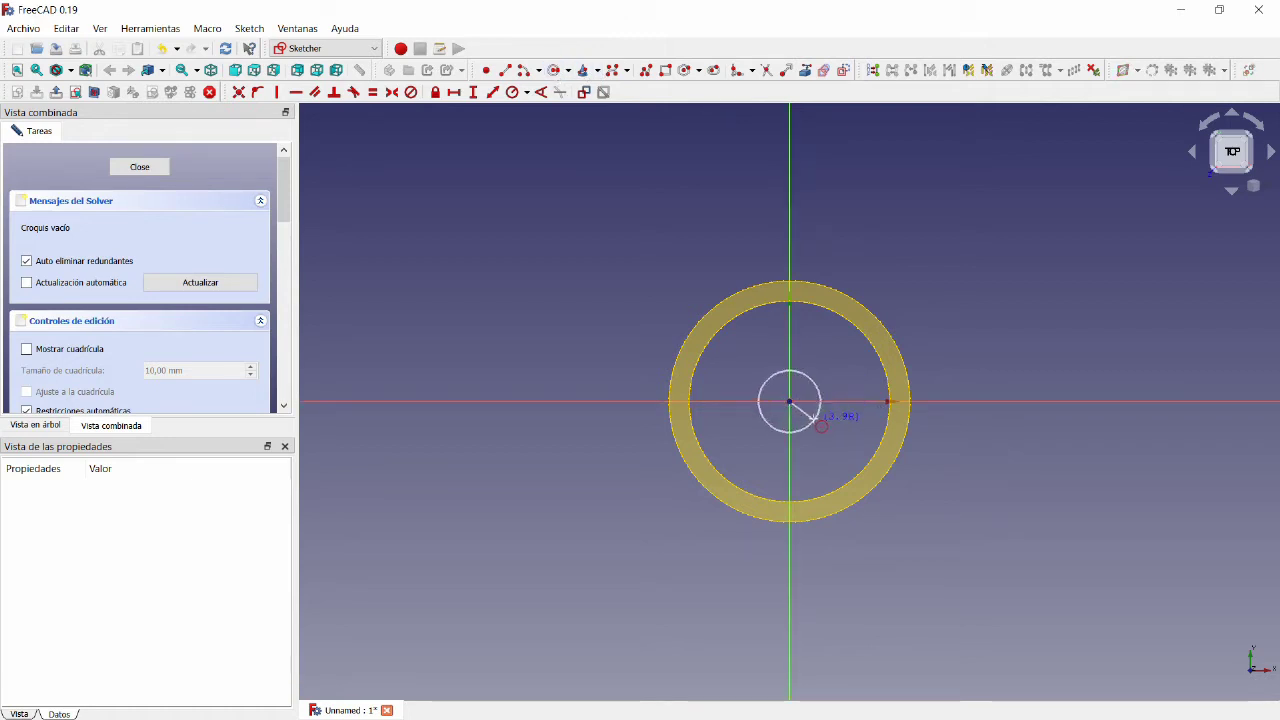
pyautogui.click(879, 494)
pyautogui.scroll(5, 824, 300)
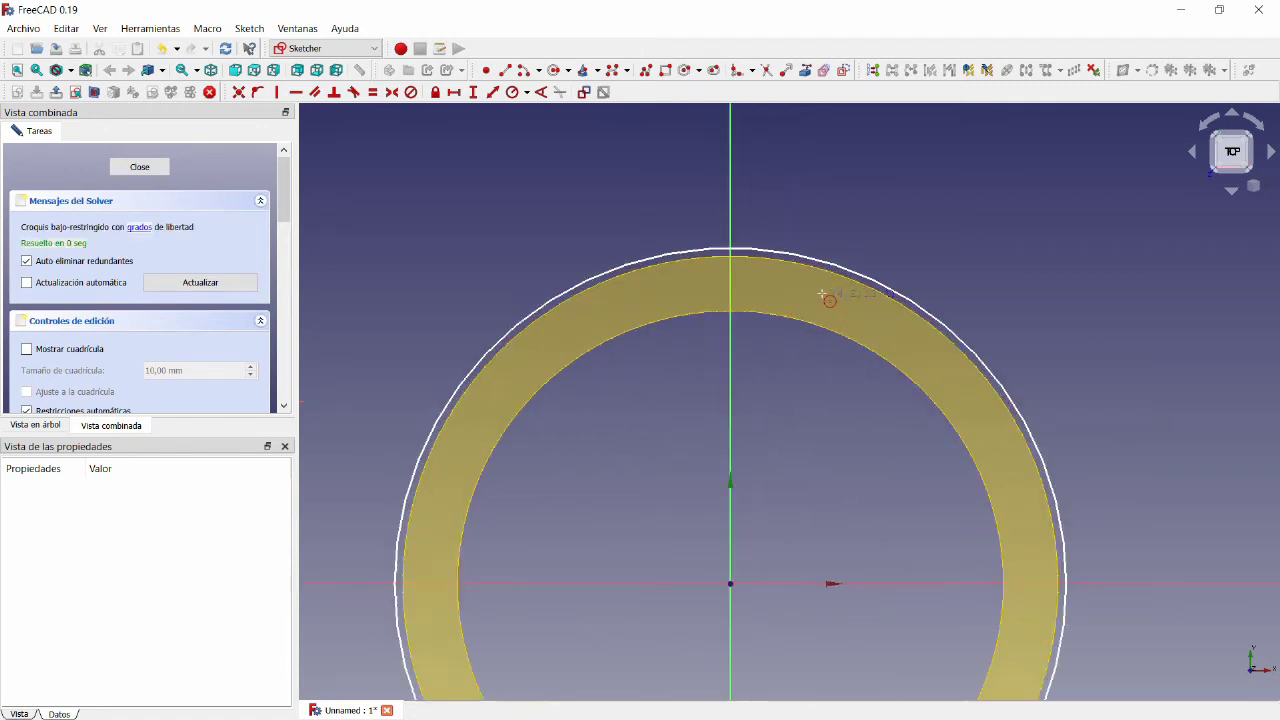
pyautogui.moveTo(741, 249)
pyautogui.mouseDown()
pyautogui.moveTo(737, 260)
pyautogui.moveTo(737, 242)
pyautogui.mouseUp()
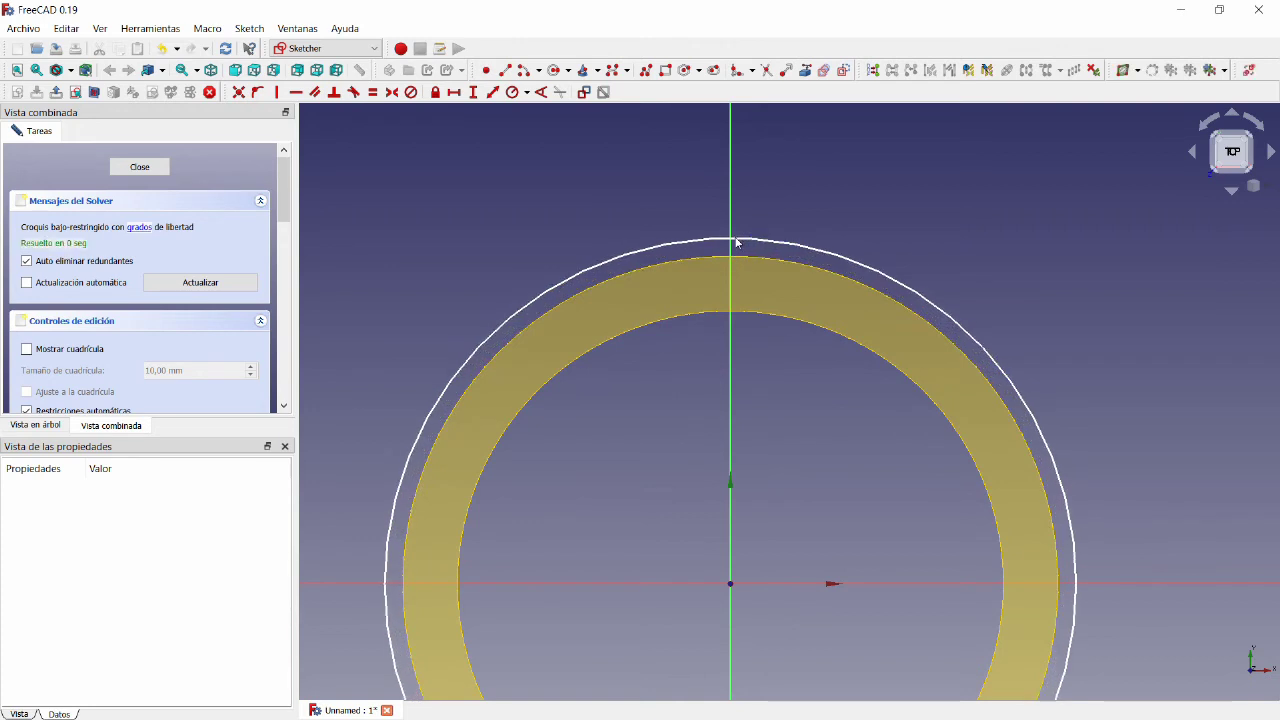
# Step: Reference an outer edge segment of the shape binder ring as external geometry in the sketch
pyautogui.click(805, 70)
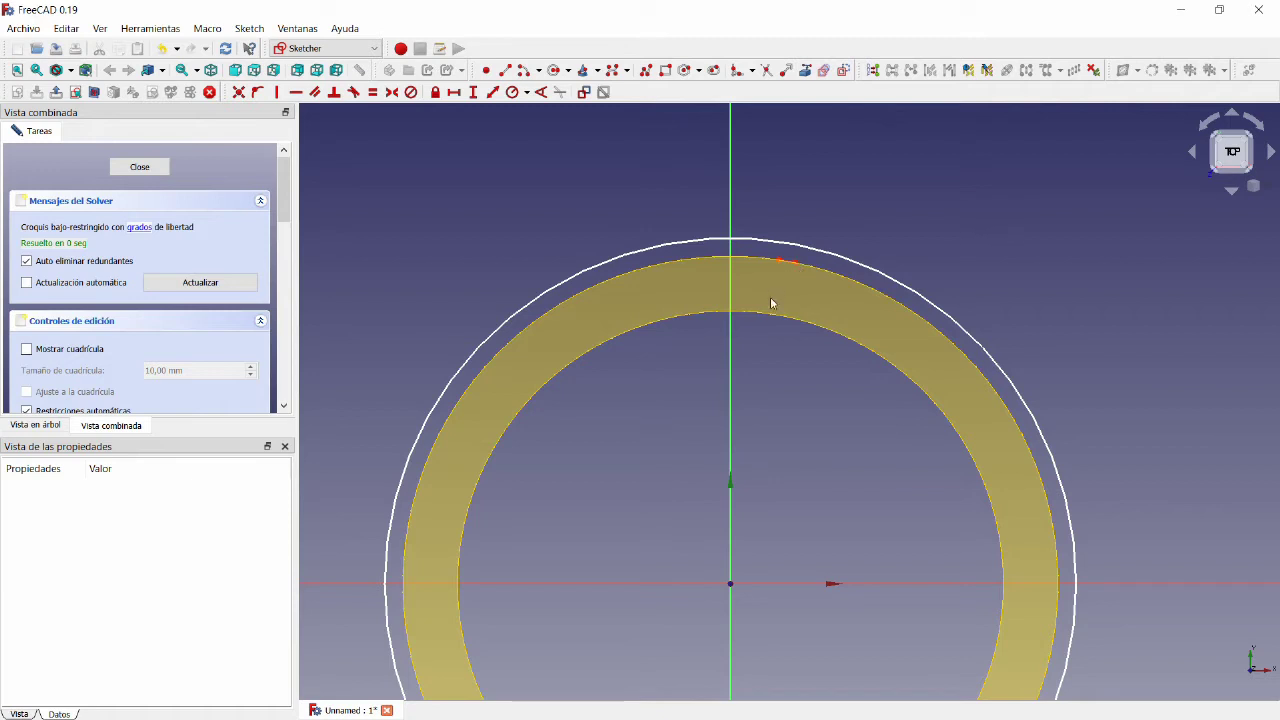
pyautogui.click(511, 92)
pyautogui.rightClick(546, 165)
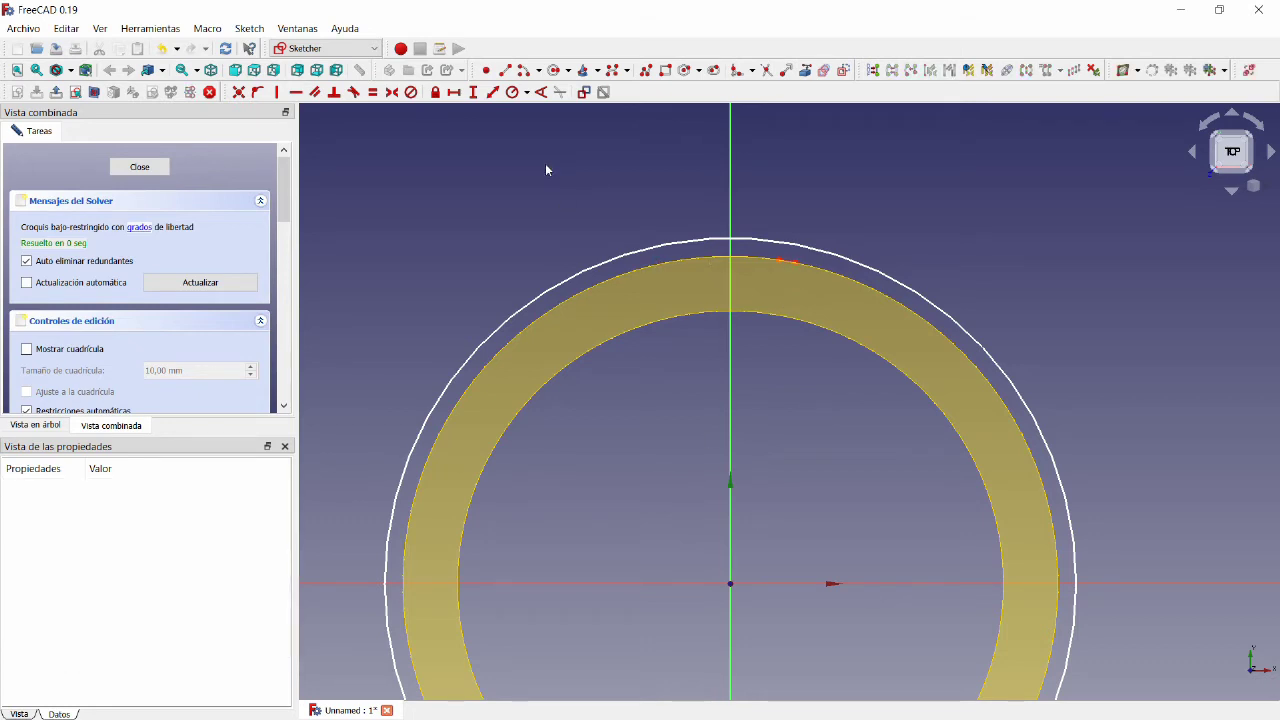
# Step: Try to add a distance constraint between an endpoint of the external edge segment and the origin
pyautogui.click(492, 93)
pyautogui.click(793, 262)
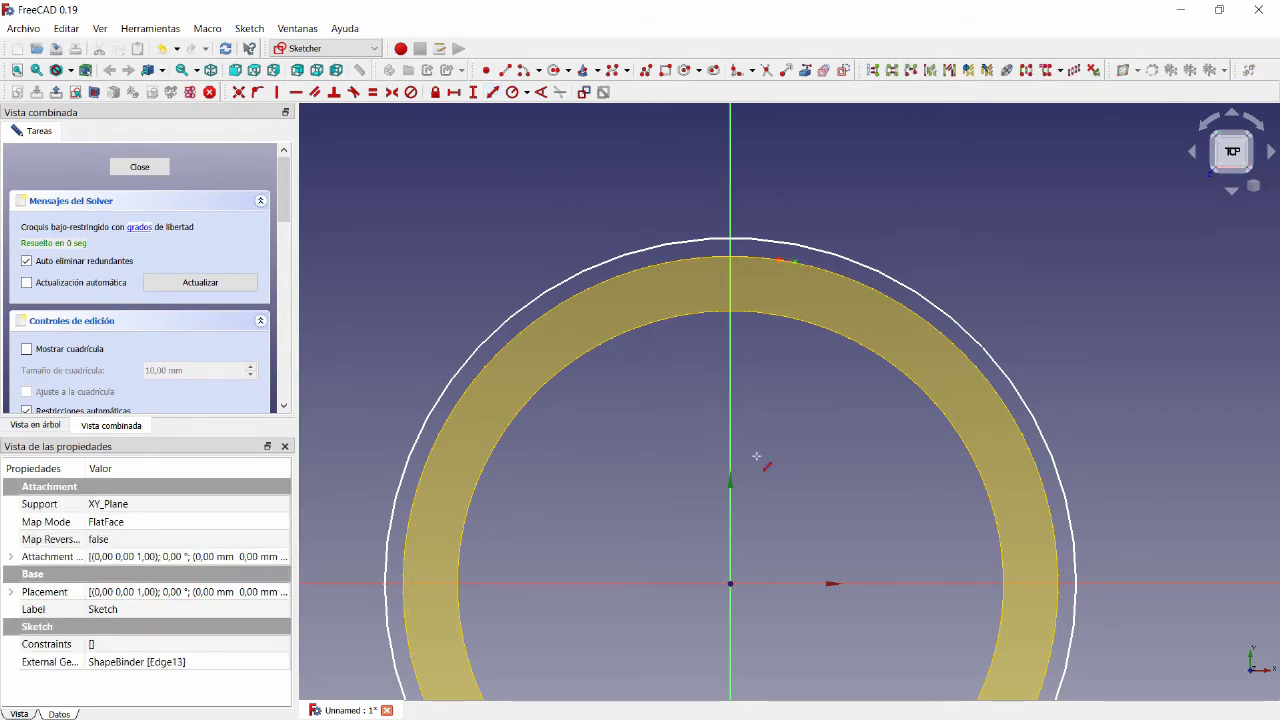
pyautogui.click(729, 583)
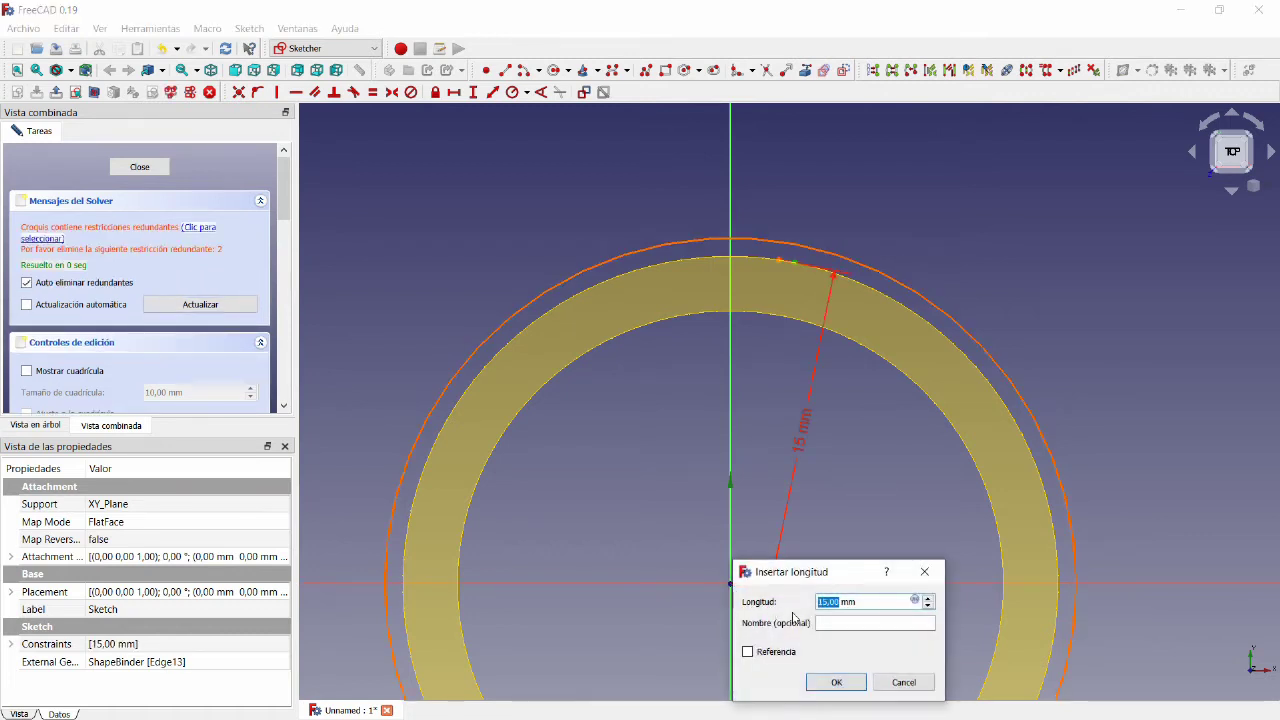
pyautogui.click(836, 682)
pyautogui.click(754, 381)
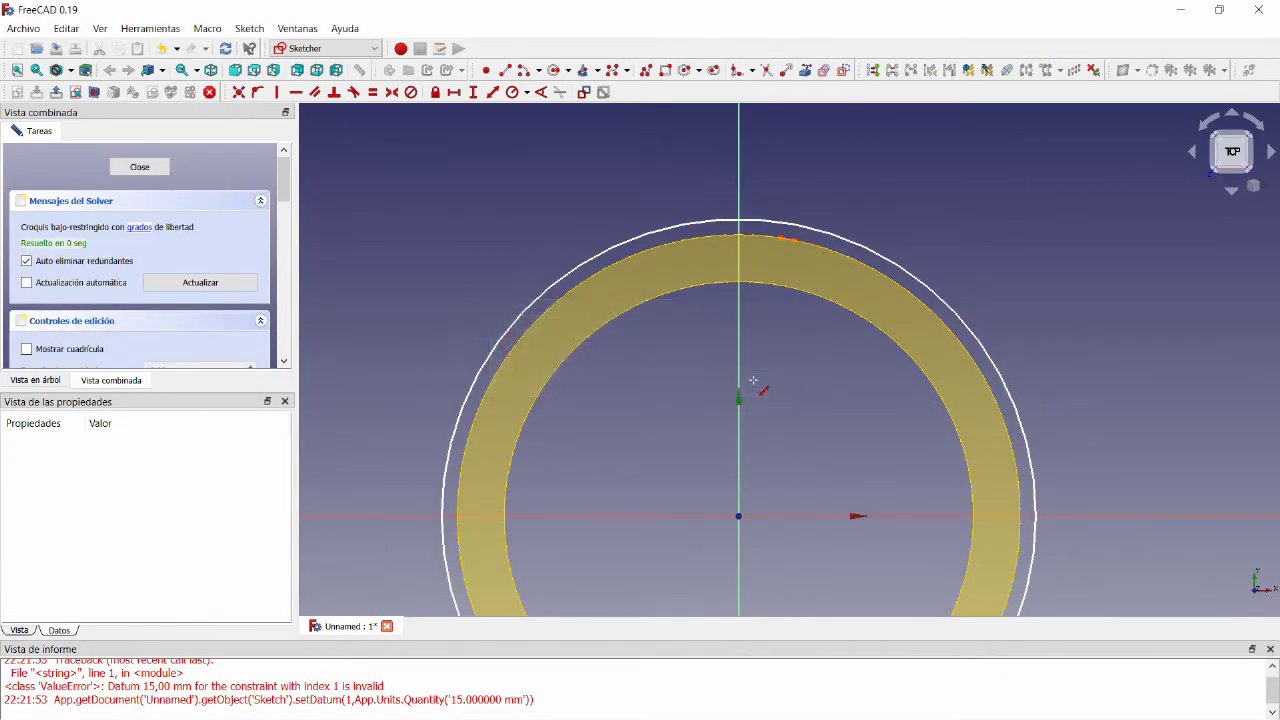
# Step: Constrain the sketched circle's radius to 15 mm
pyautogui.click(800, 226)
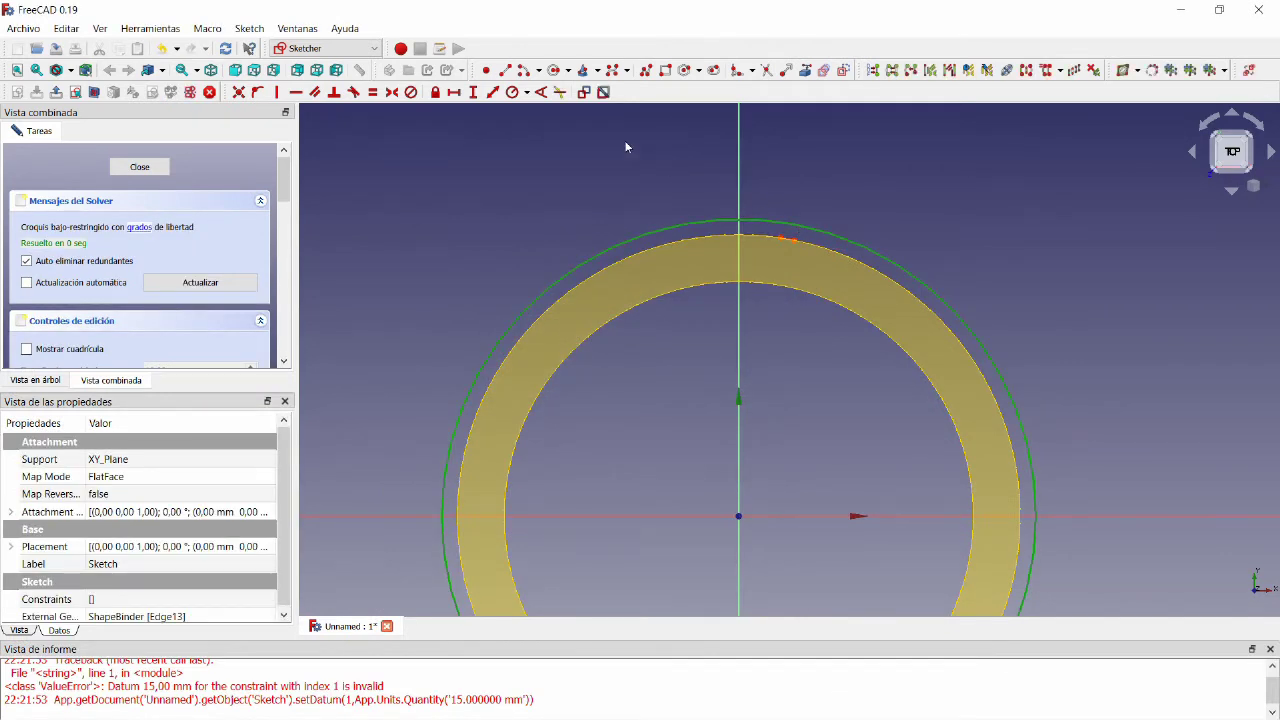
pyautogui.click(512, 92)
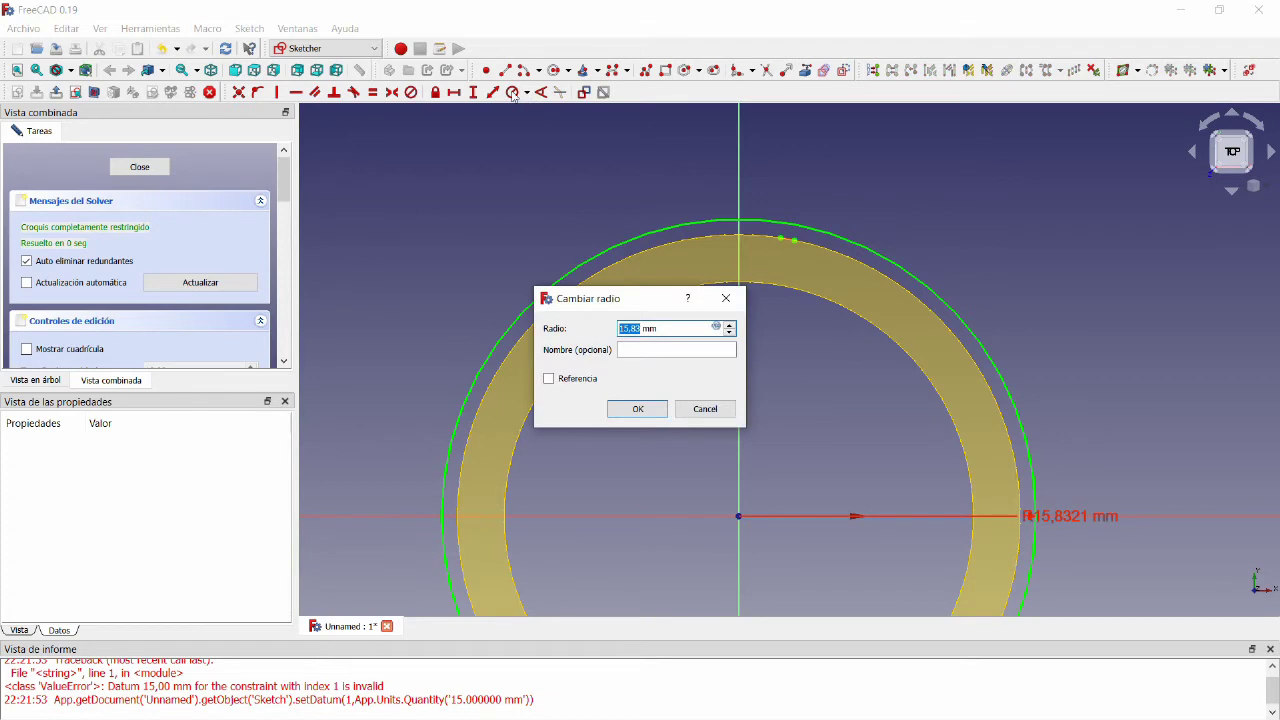
pyautogui.write('15')
pyautogui.click(628, 410)
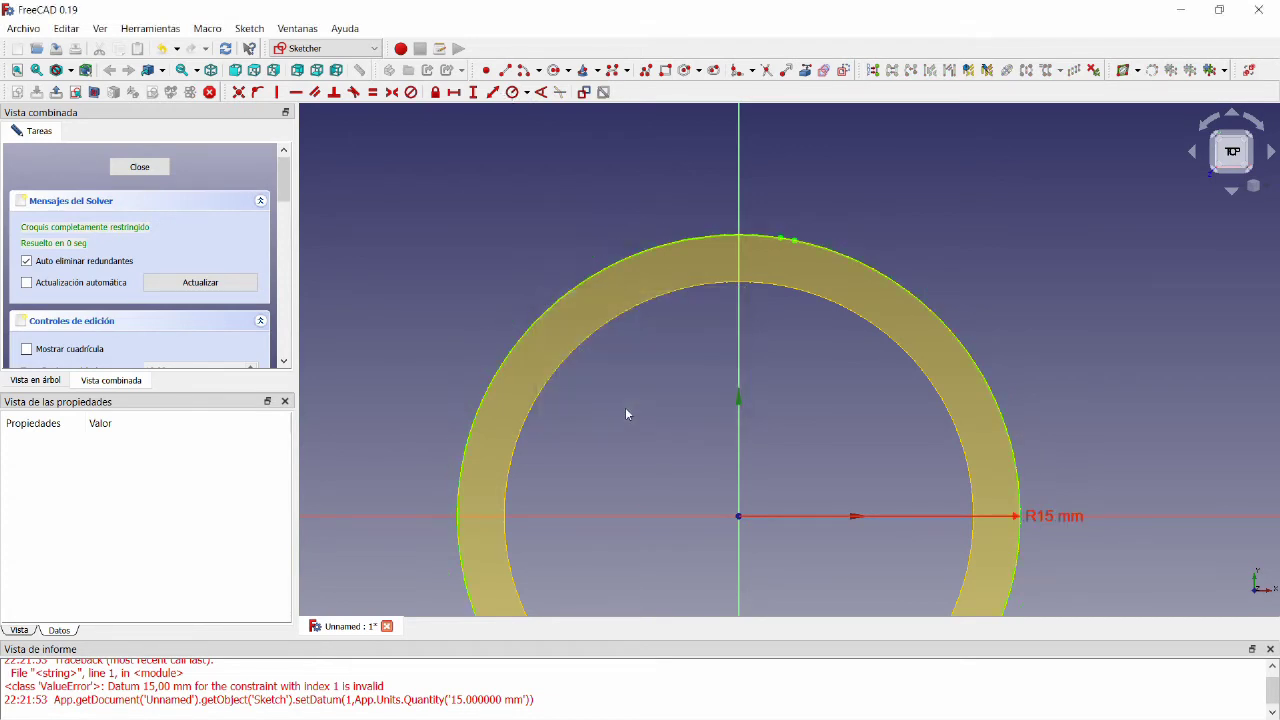
# Step: Change the circle's radius constraint to 15.2 mm
pyautogui.scroll(3, 792, 245)
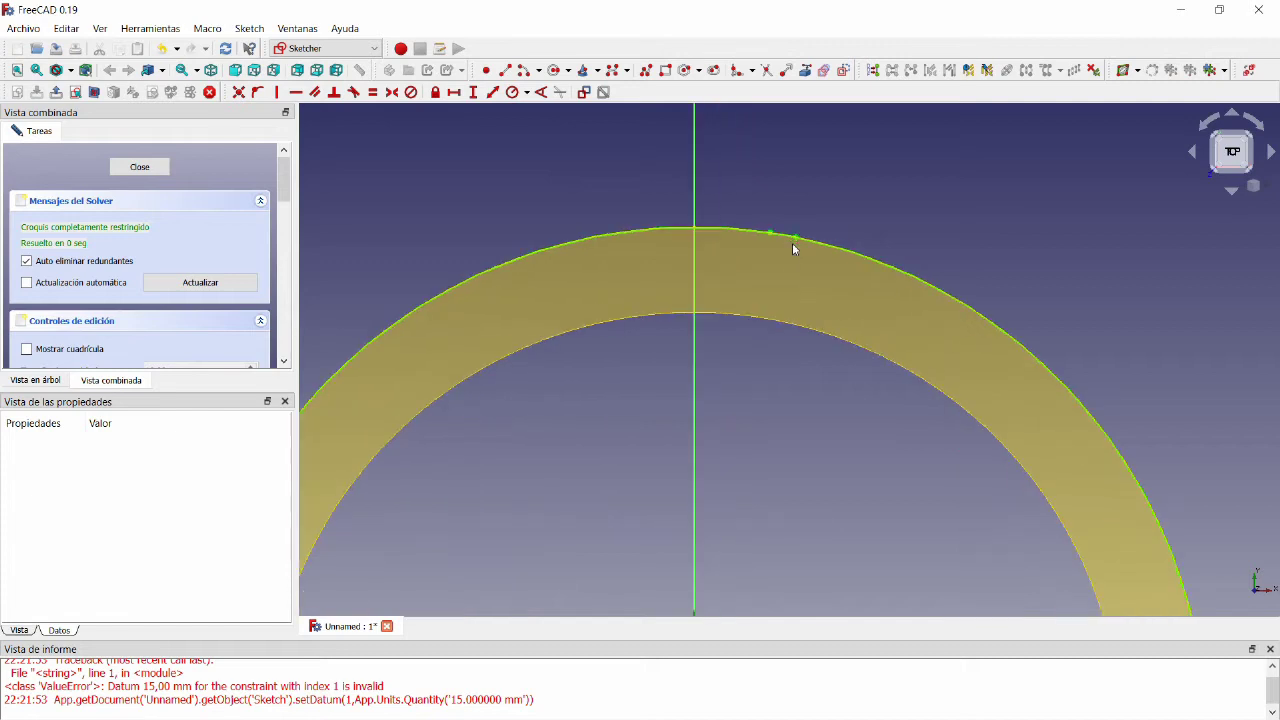
pyautogui.scroll(-3, 792, 243)
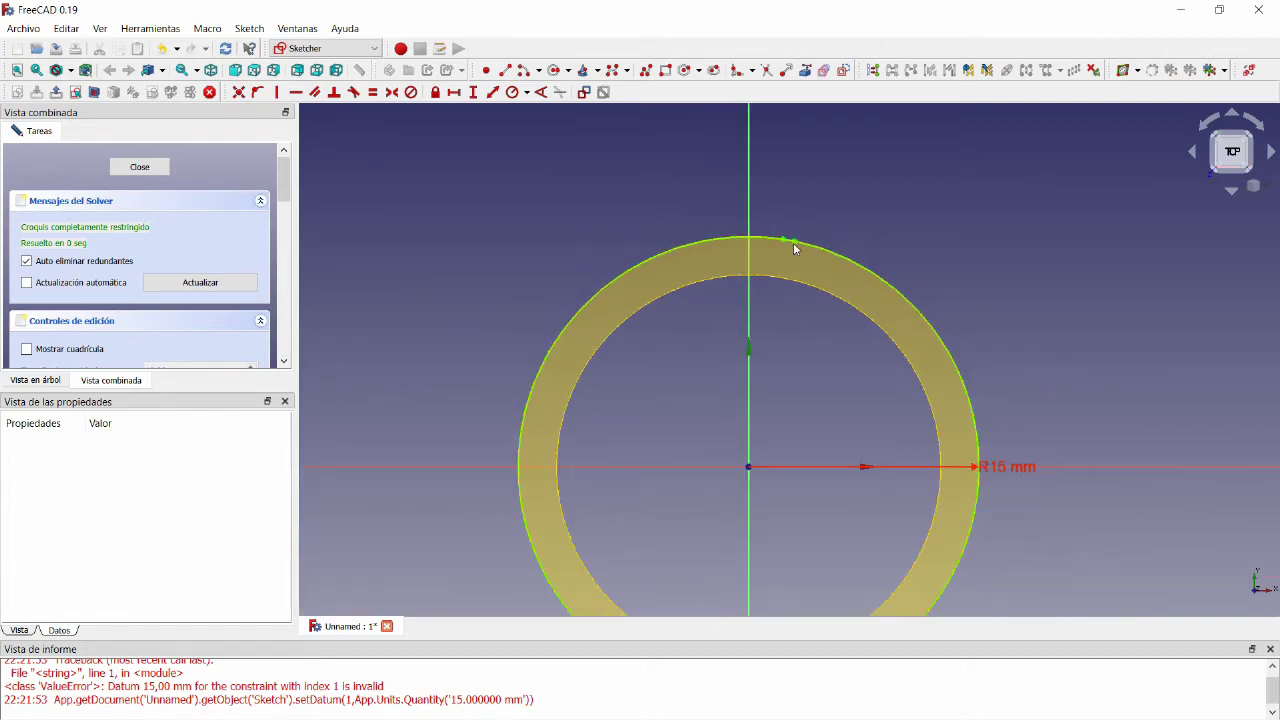
pyautogui.doubleClick(1004, 467)
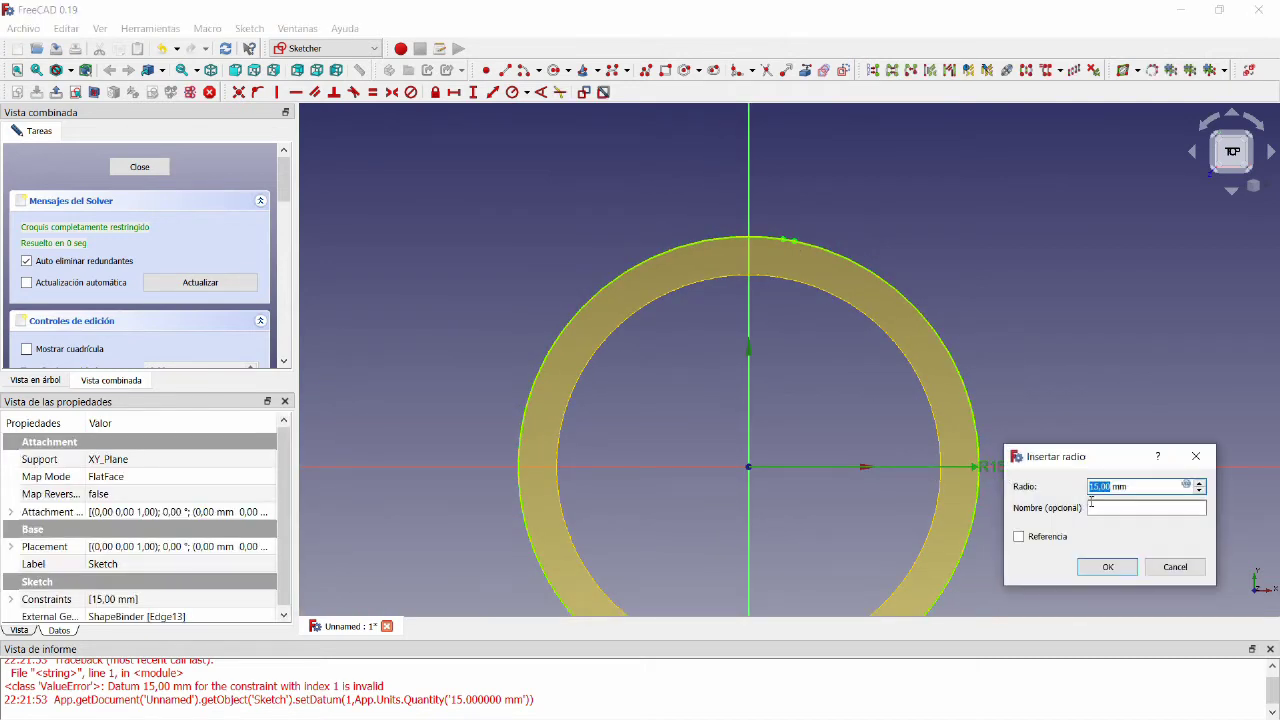
pyautogui.write('15,50')
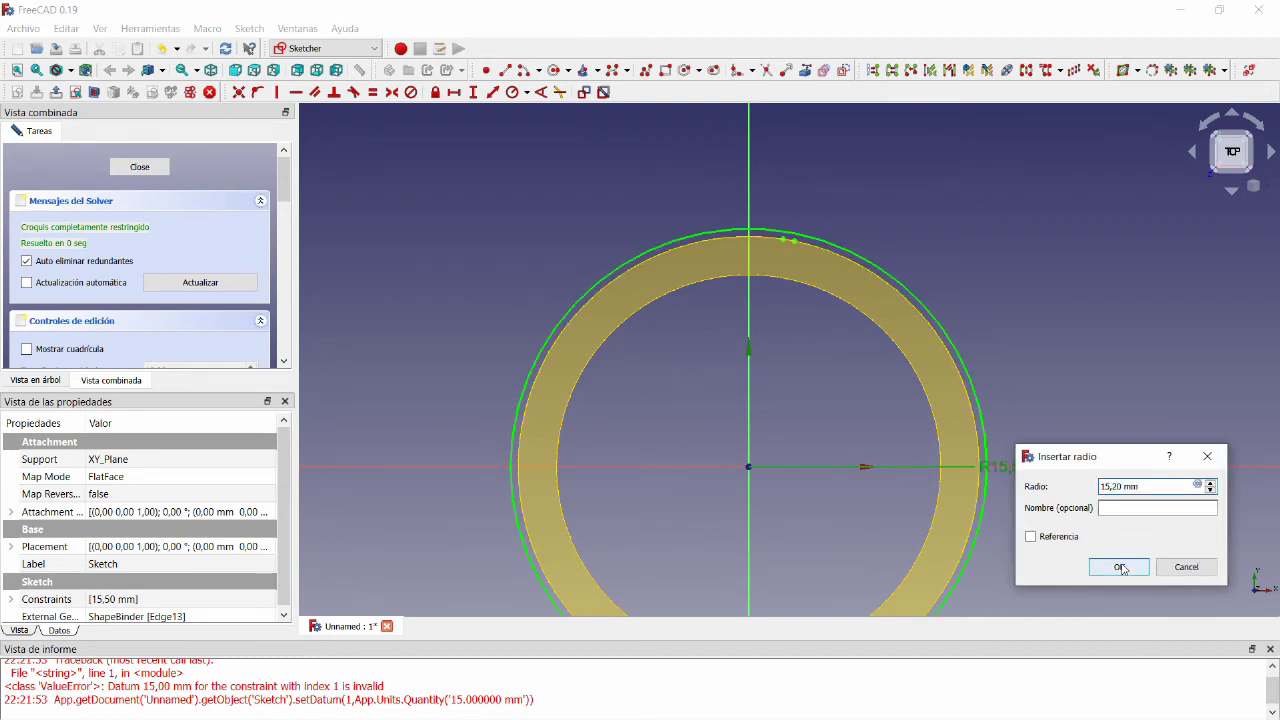
pyautogui.click(1119, 567)
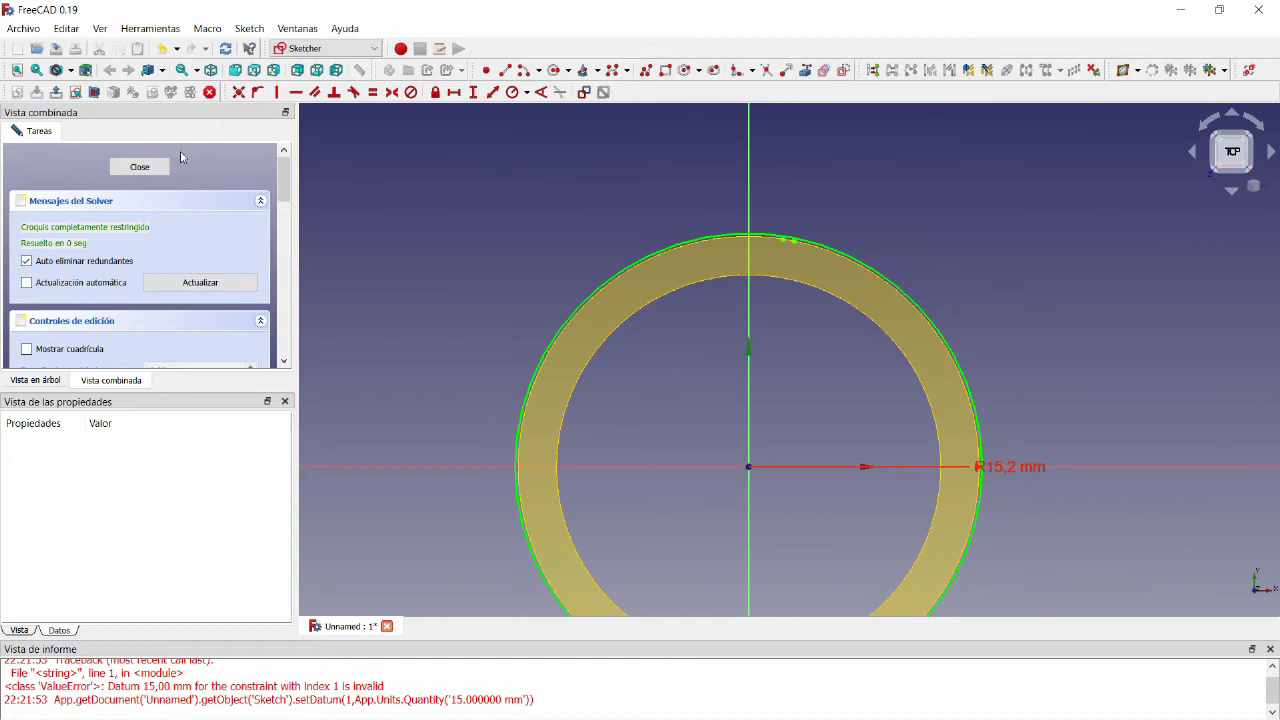
pyautogui.scroll(-10, 725, 377)
pyautogui.scroll(8, 735, 340)
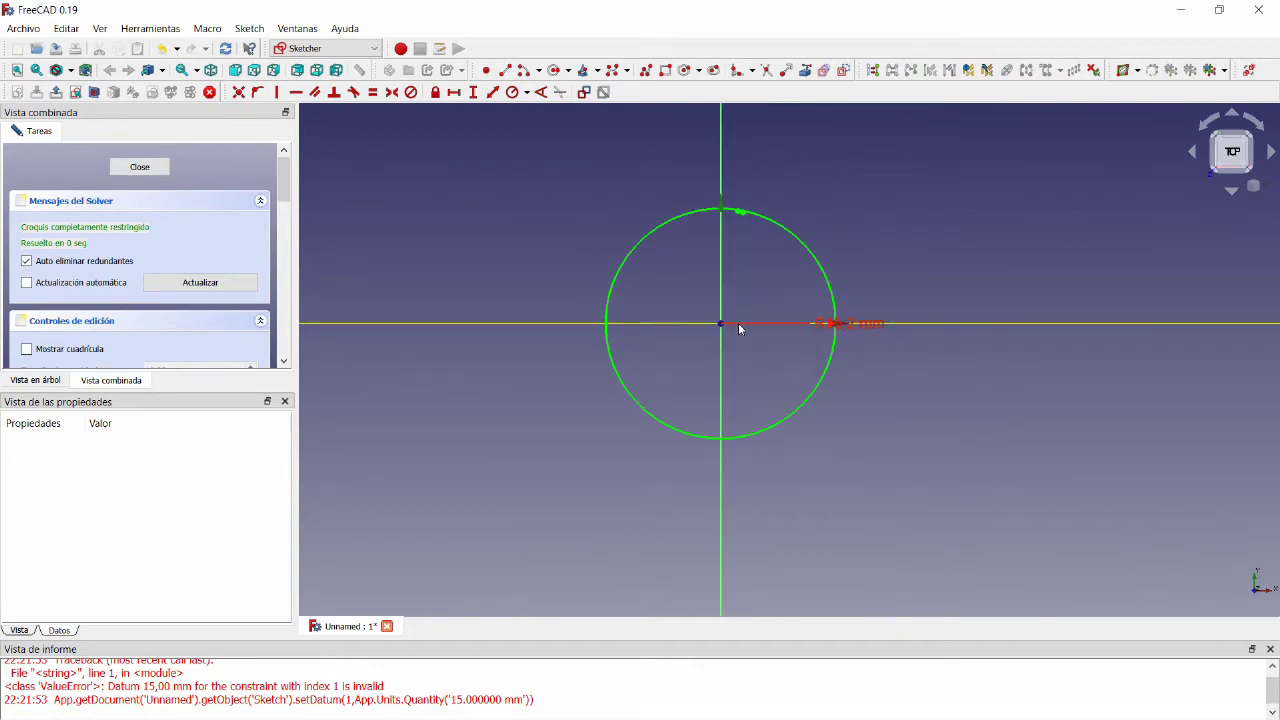
pyautogui.scroll(-3, 738, 323)
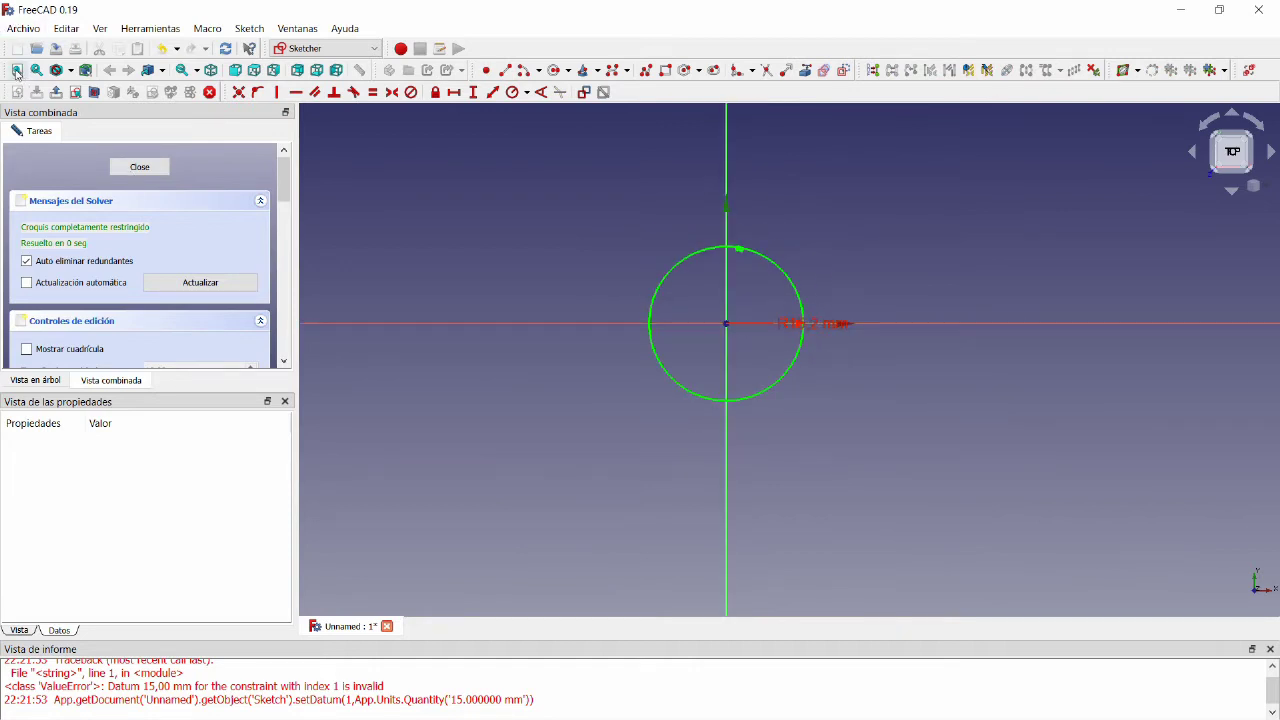
# Step: Draw a second circle centred on the origin just inside the shape binder ring's inner edge and finish the sketch
pyautogui.click(17, 72)
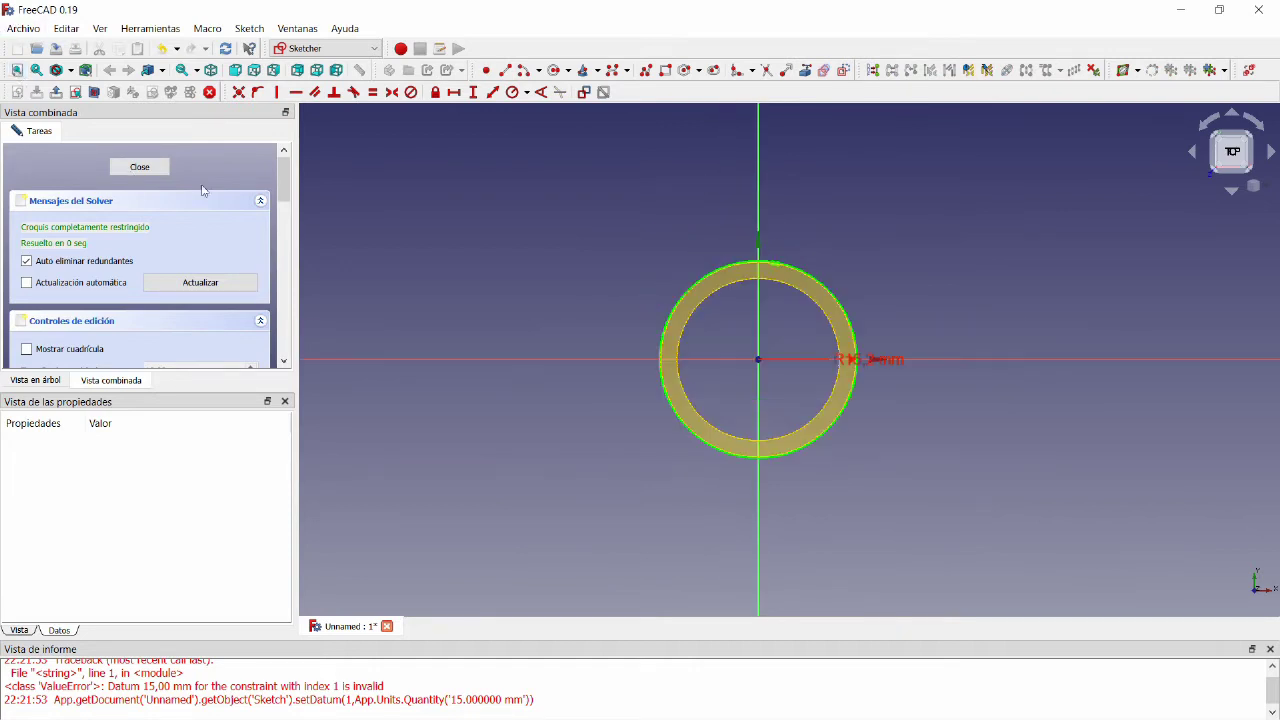
pyautogui.click(557, 72)
pyautogui.scroll(3, 752, 356)
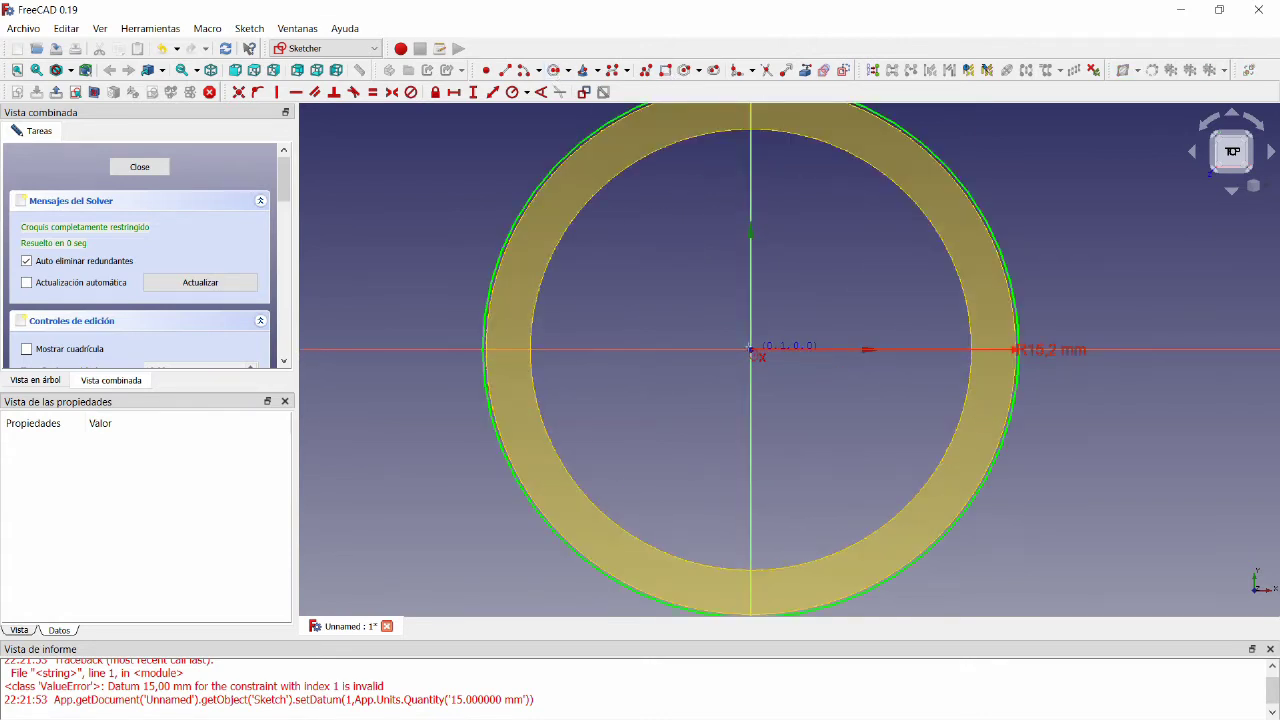
pyautogui.click(752, 350)
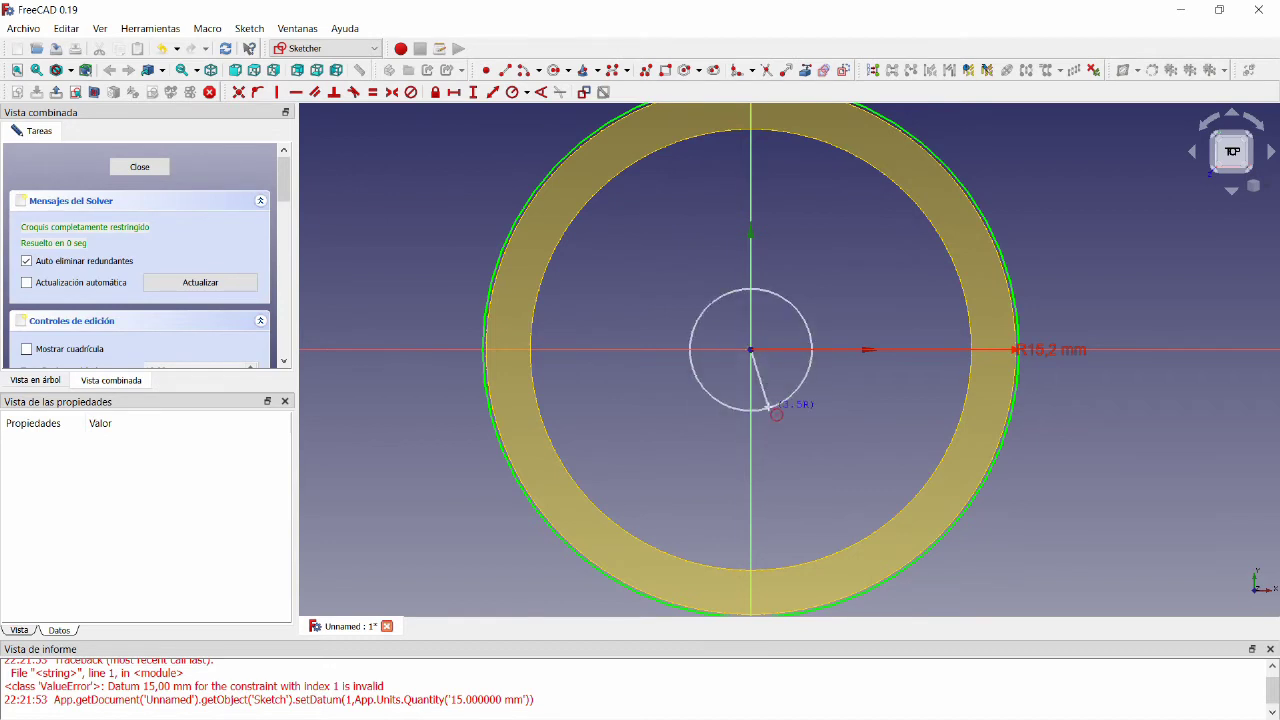
pyautogui.click(835, 553)
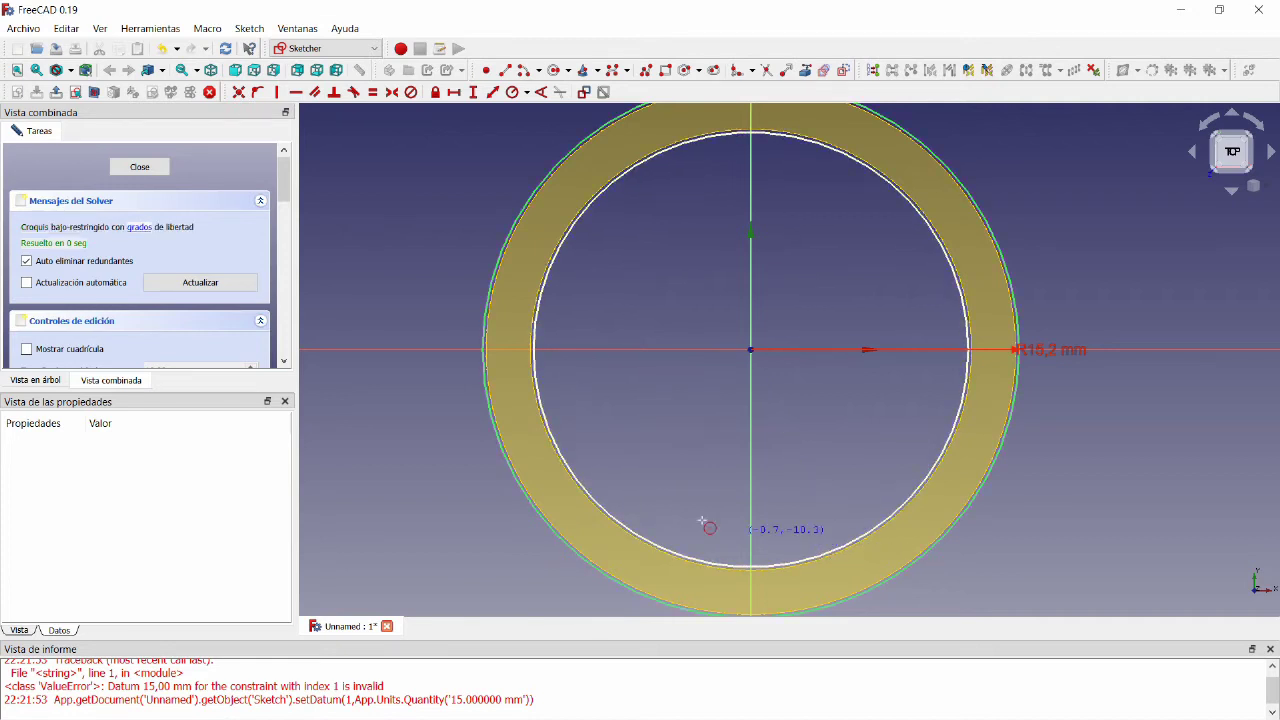
pyautogui.click(128, 170)
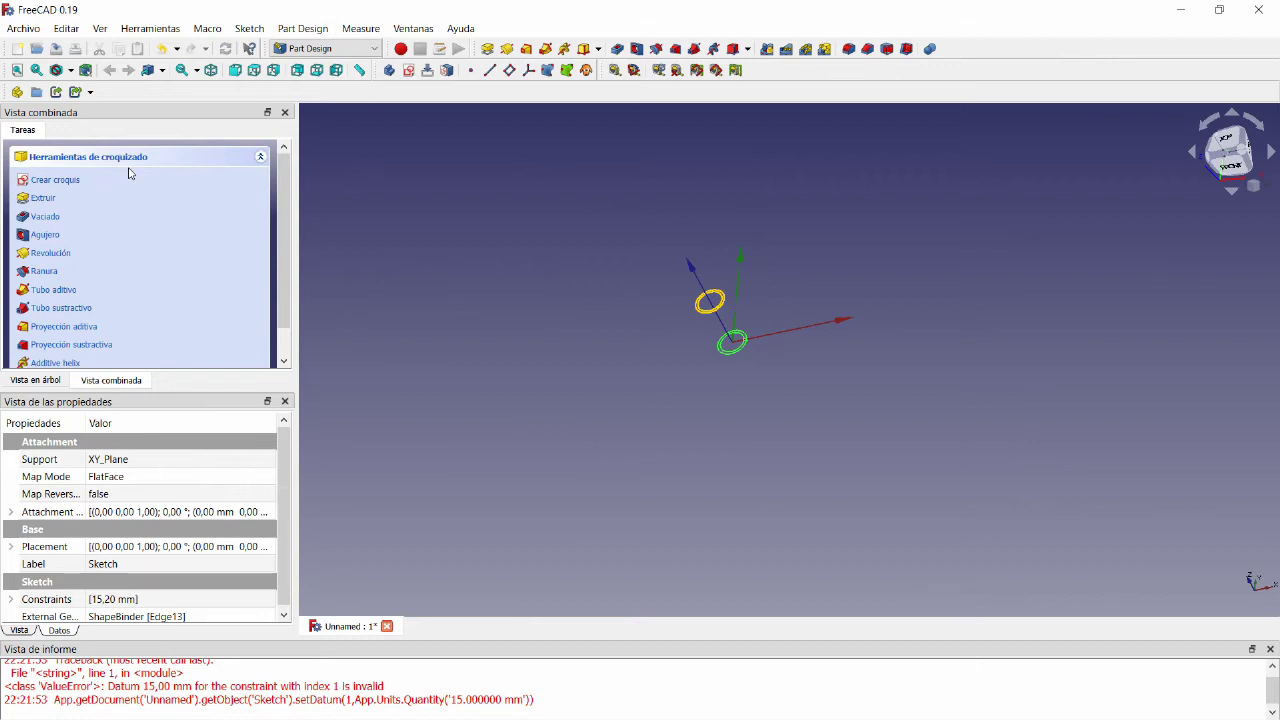
# Step: Extrude the ring sketch with a length of 19 mm
pyautogui.click(61, 201)
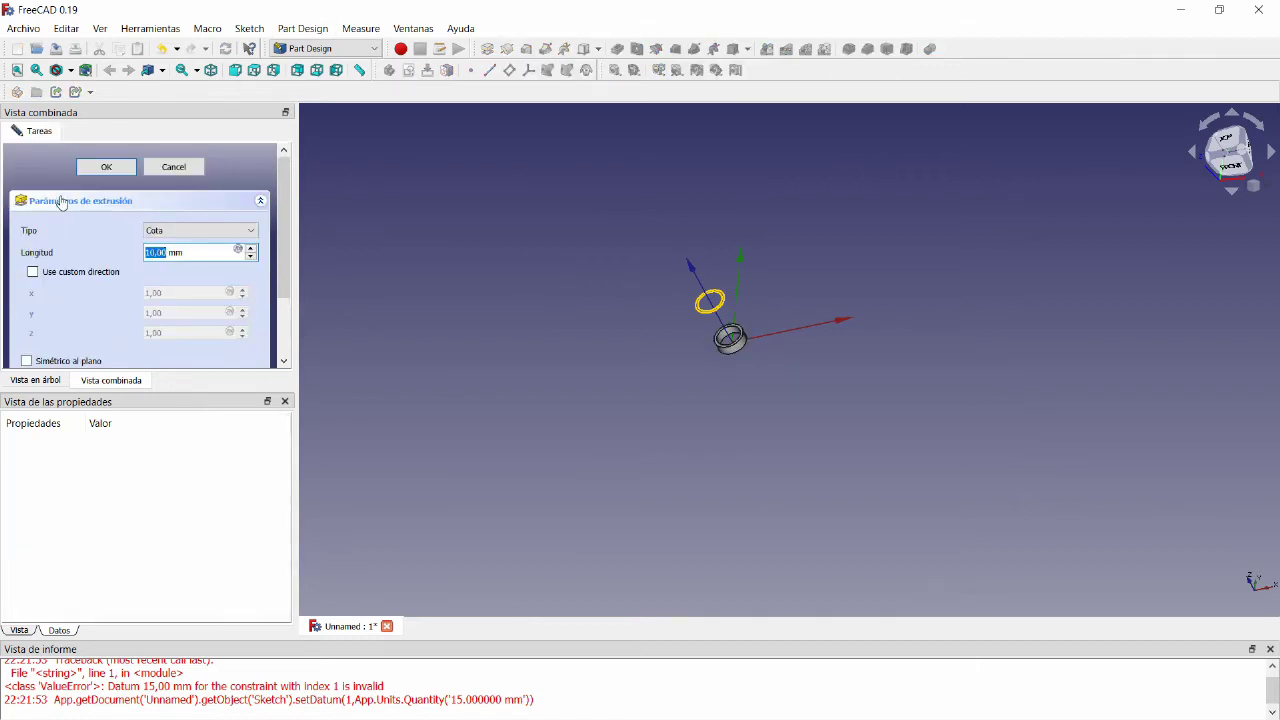
pyautogui.write('15')
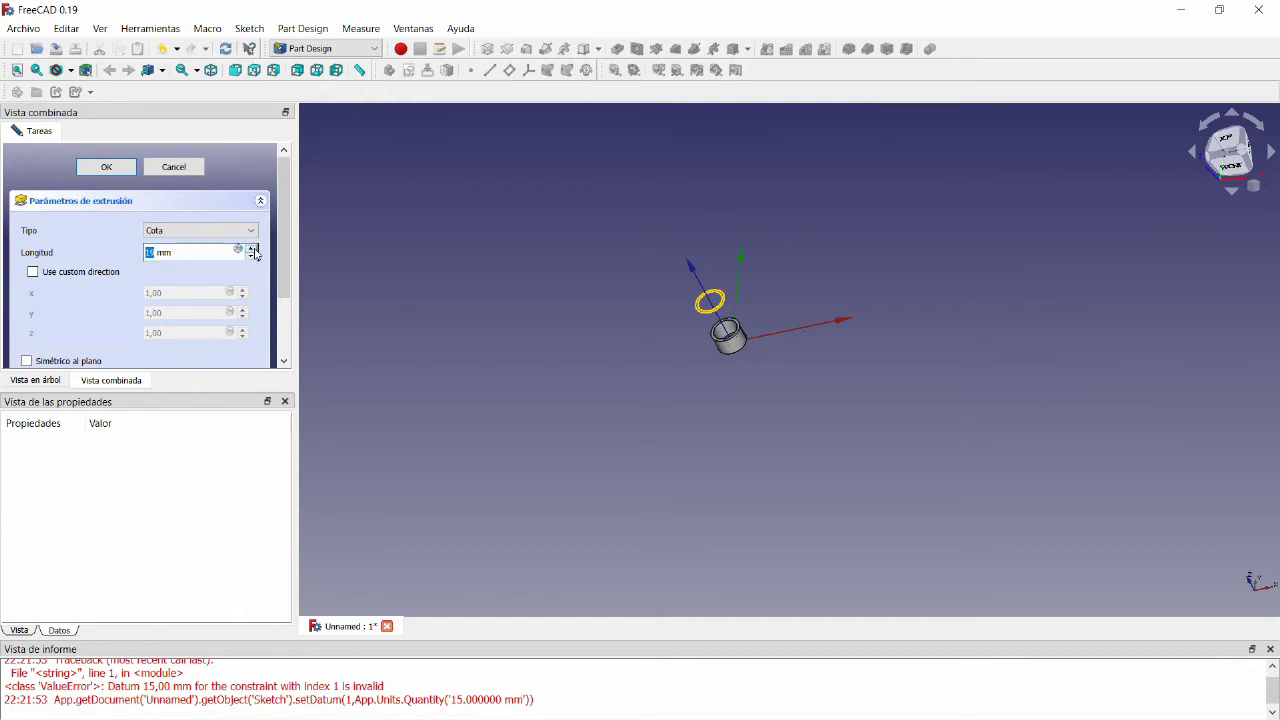
pyautogui.click(100, 166)
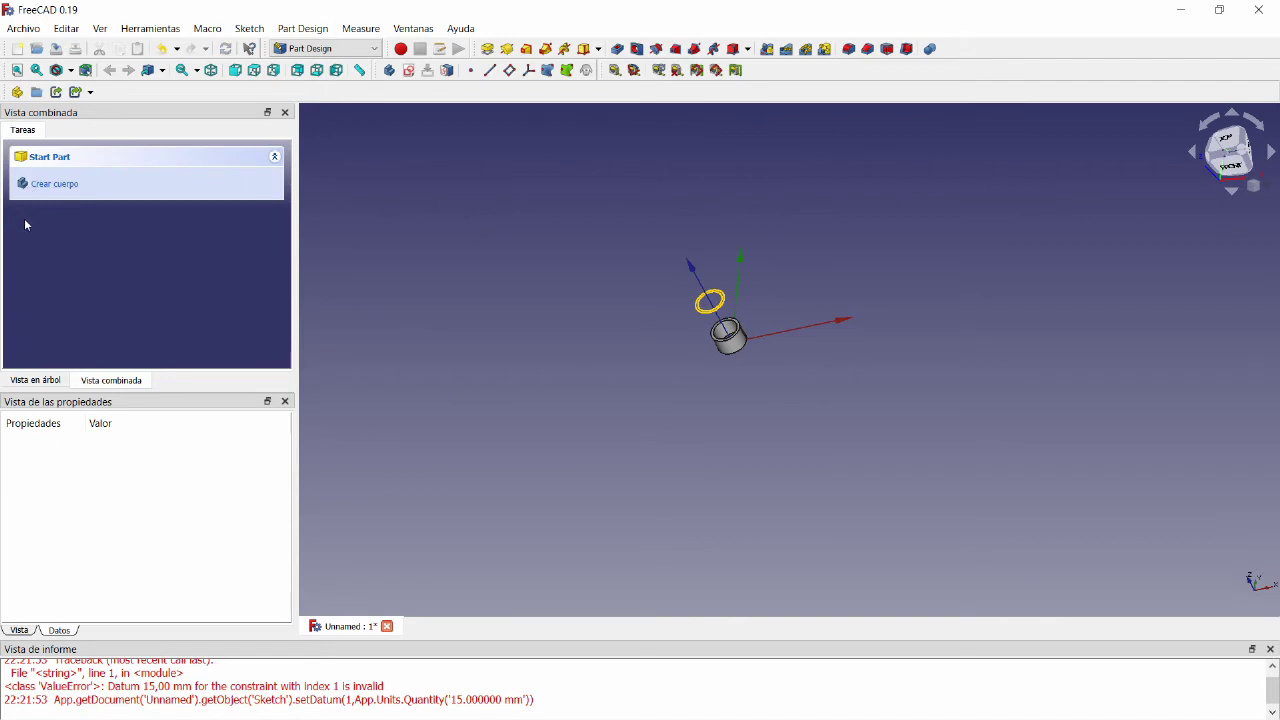
# Step: Make the original Solid visible alongside the extruded ring
pyautogui.click(36, 380)
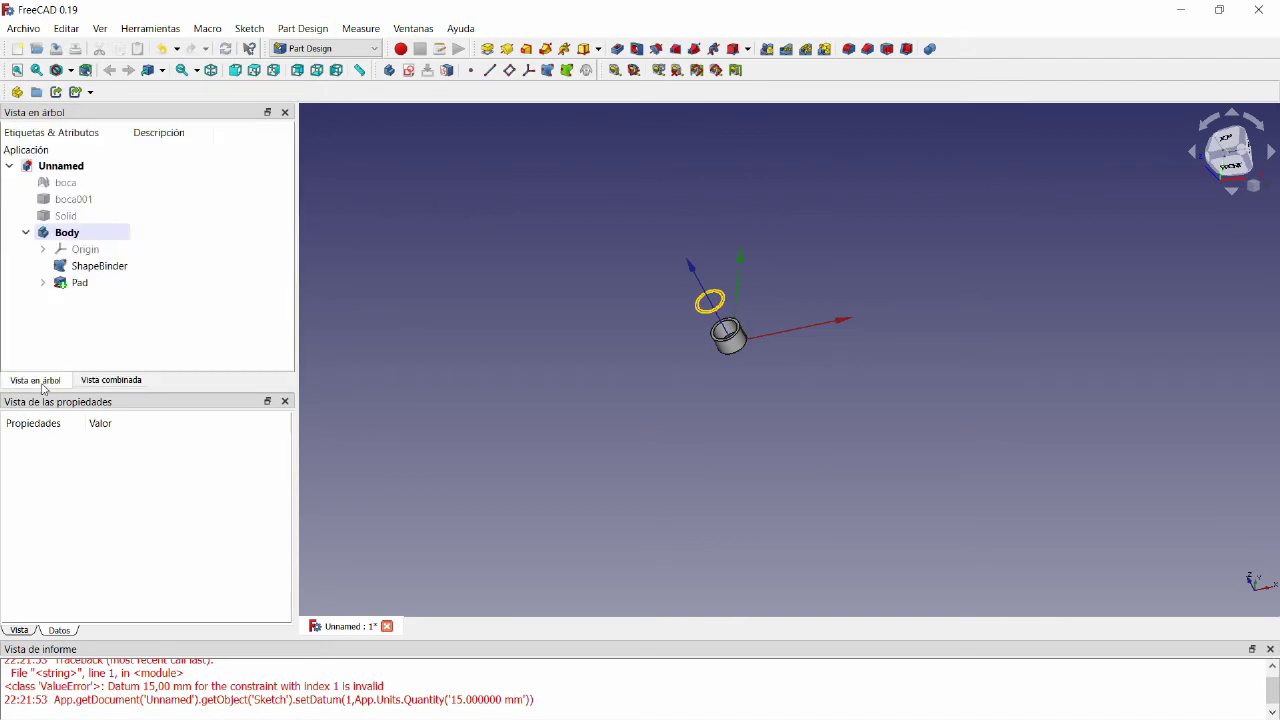
pyautogui.click(79, 283)
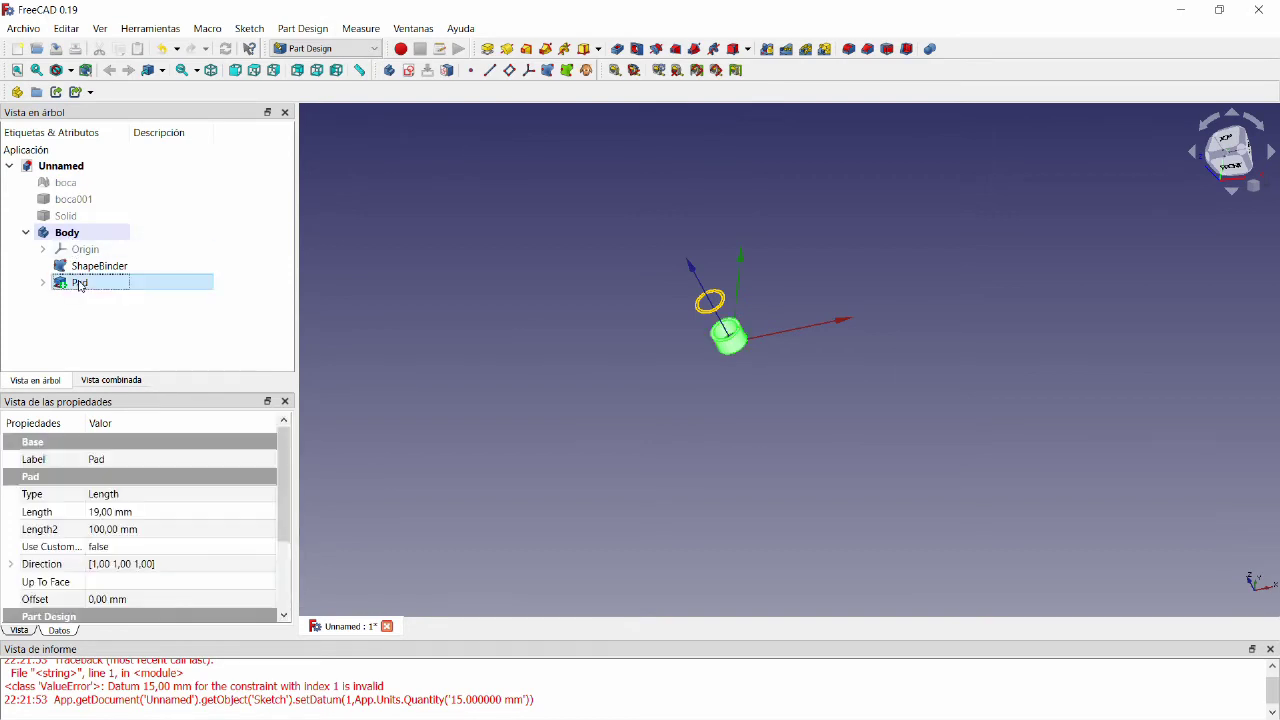
pyautogui.click(66, 216)
pyautogui.press('space')
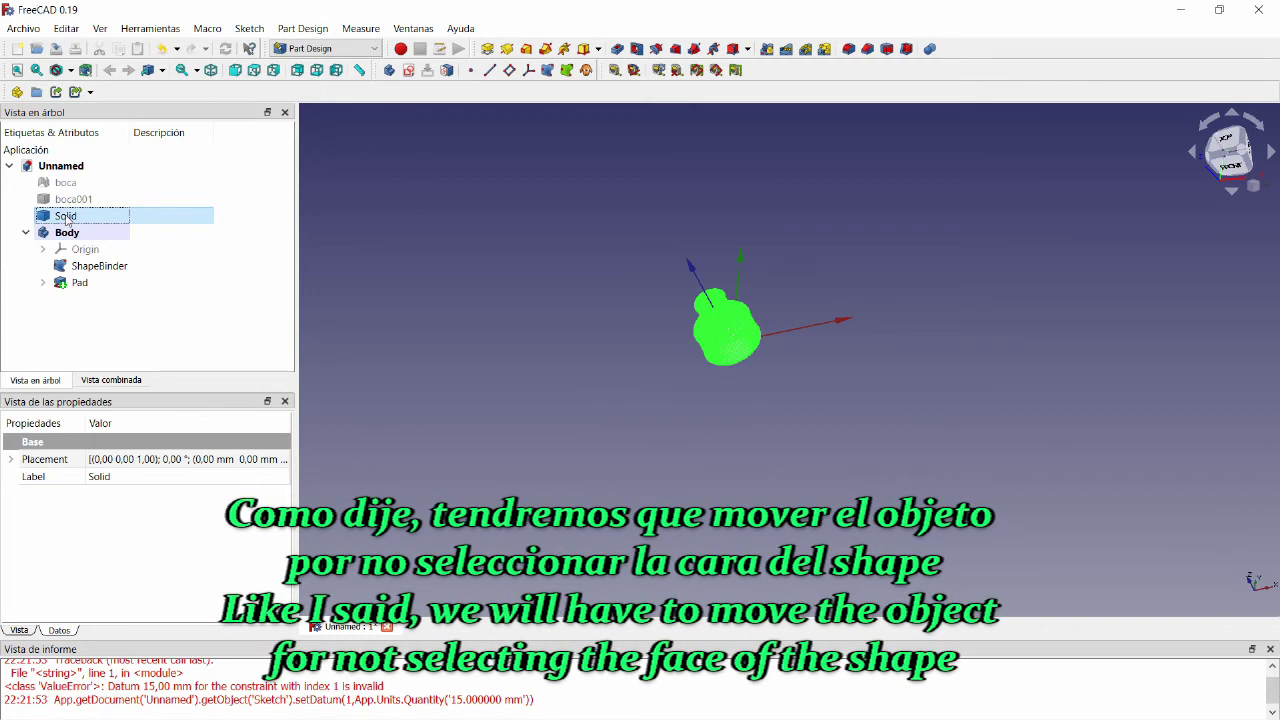
pyautogui.click(666, 321)
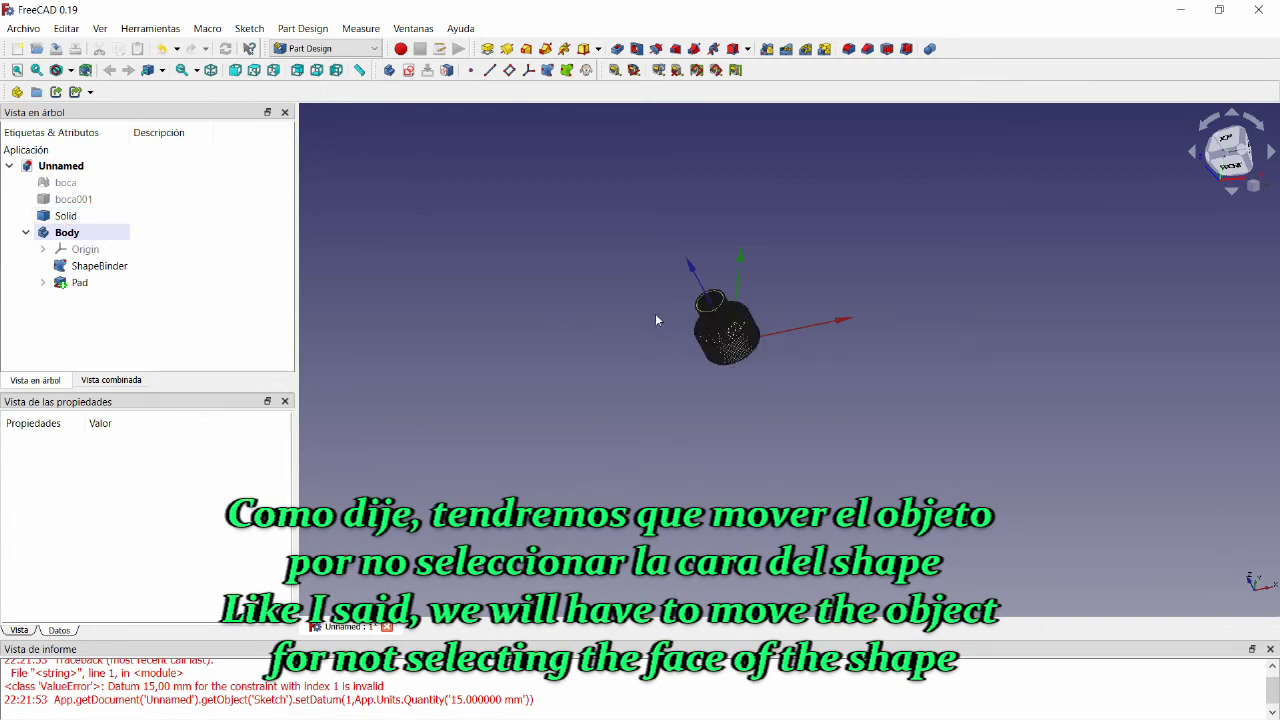
# Step: Transform the Body along its vertical axis so the padded tube sits at the mouth of the Solid's neck
pyautogui.click(70, 236)
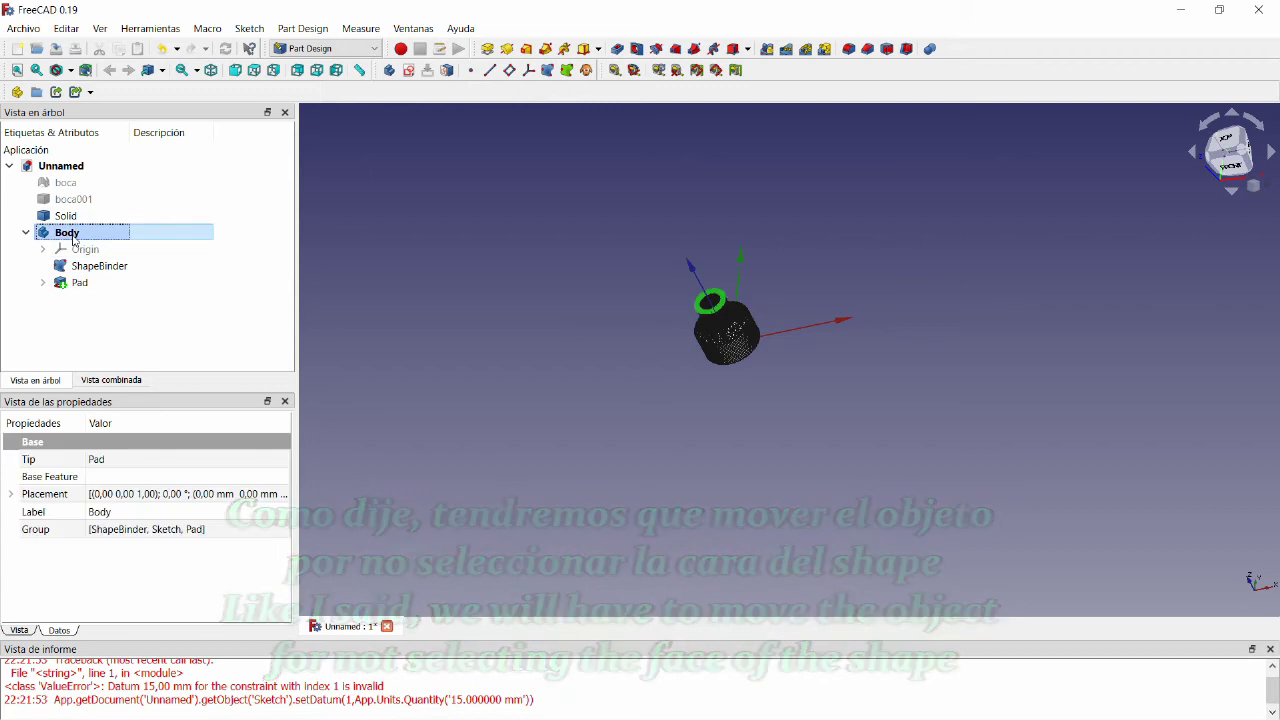
pyautogui.rightClick(73, 238)
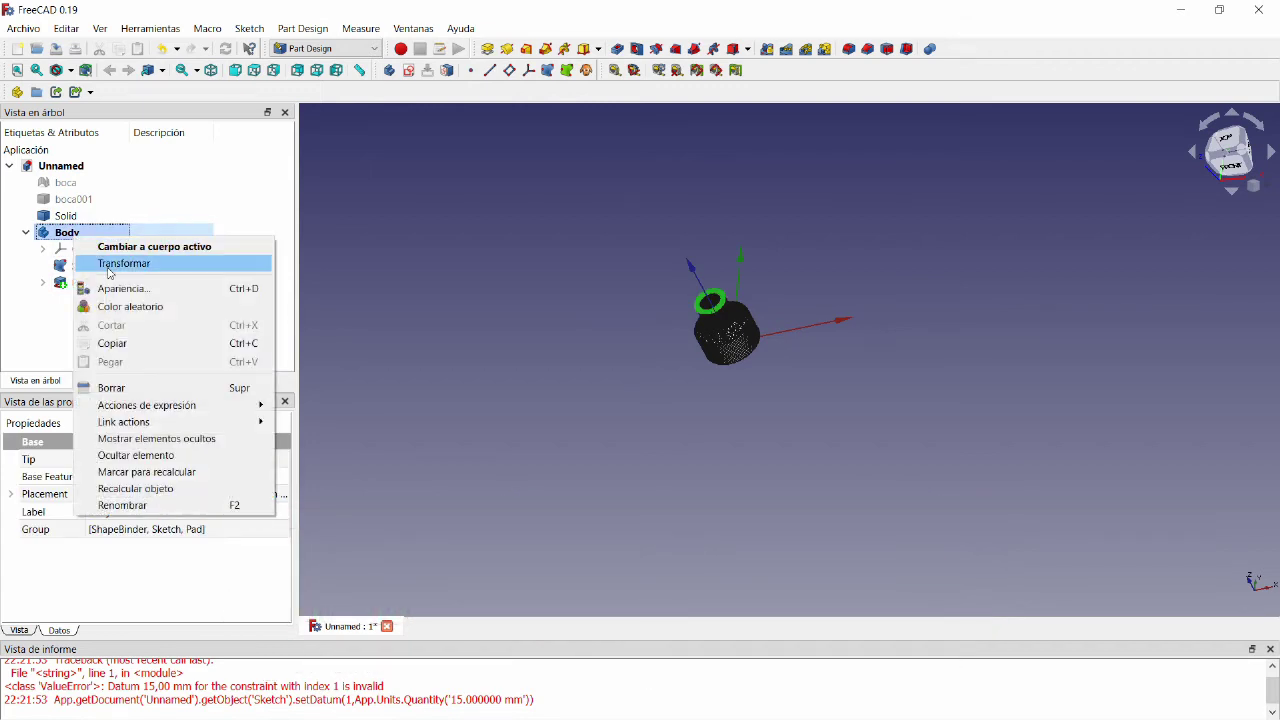
pyautogui.click(124, 263)
pyautogui.moveTo(683, 264); pyautogui.dragTo(648, 242)
pyautogui.click(147, 167)
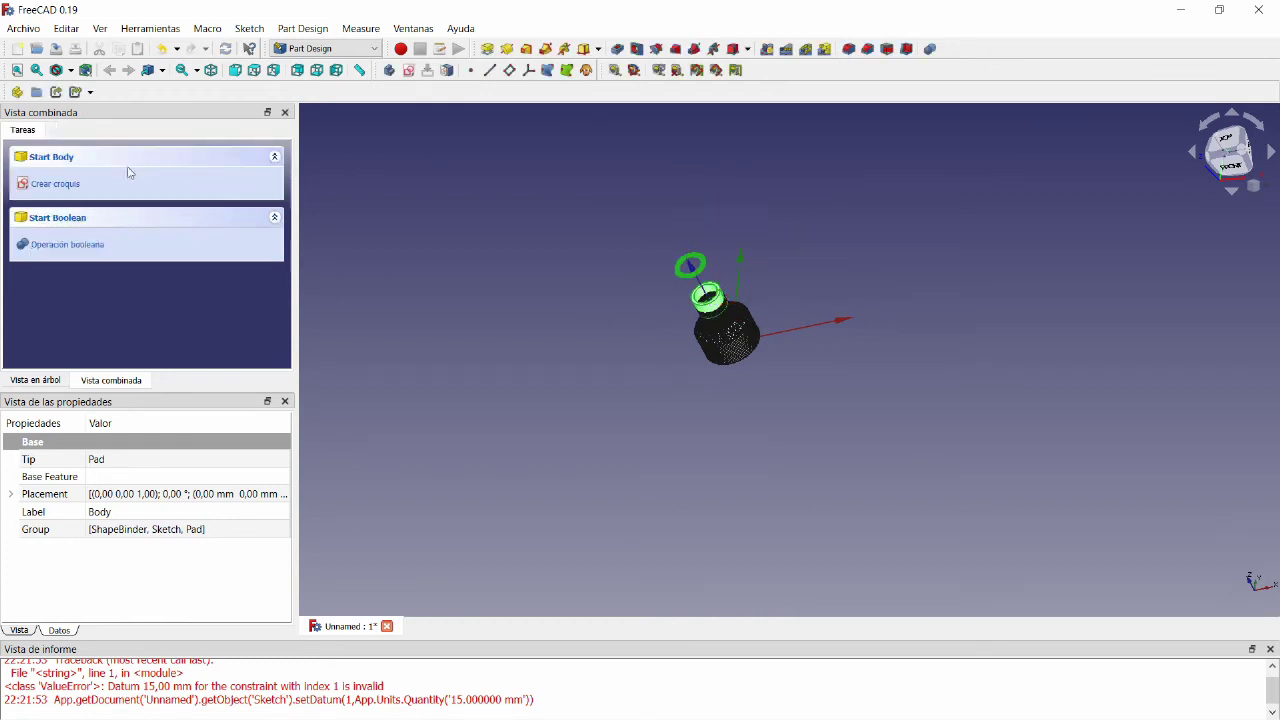
pyautogui.click(600, 300)
# Step: Edit the pad's sketch, enlarge the inner circle beyond the 15.2 mm radius circle, and finish the sketch
pyautogui.scroll(5, 628, 300)
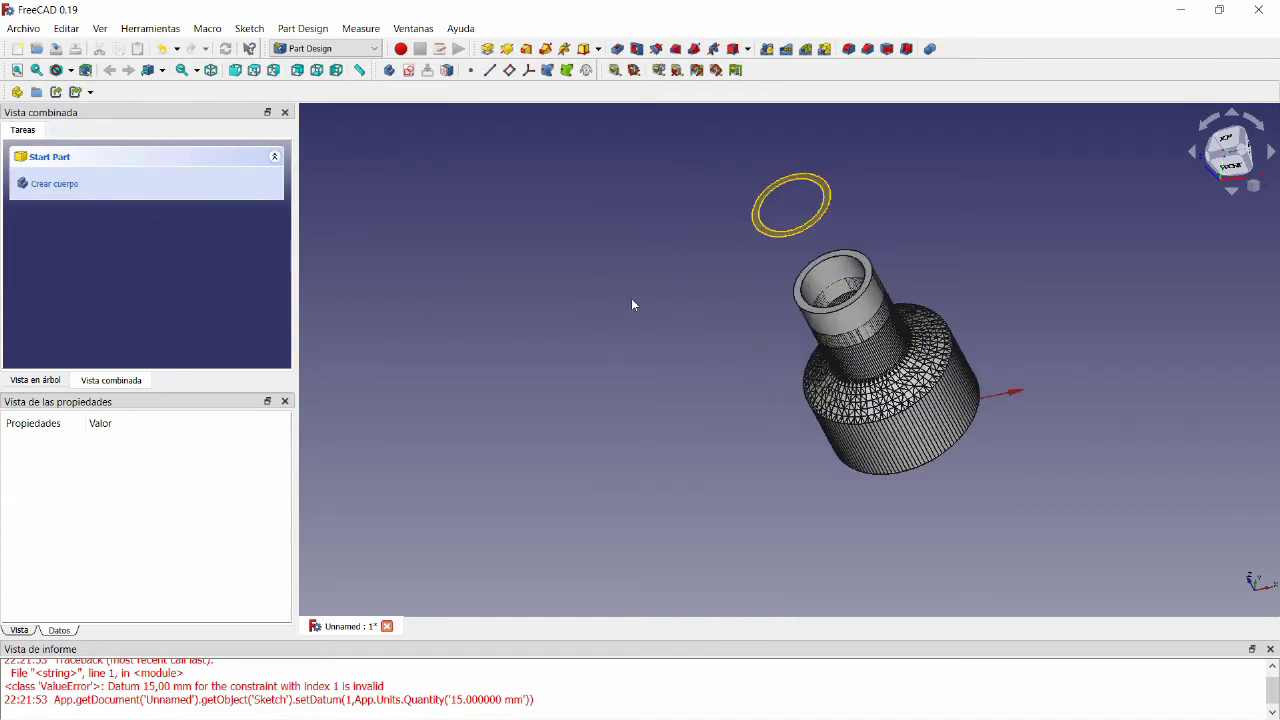
pyautogui.rightClick(792, 398)
pyautogui.click(1010, 267)
pyautogui.scroll(2, 981, 271)
pyautogui.moveTo(970, 271); pyautogui.dragTo(945, 345, button='middle')
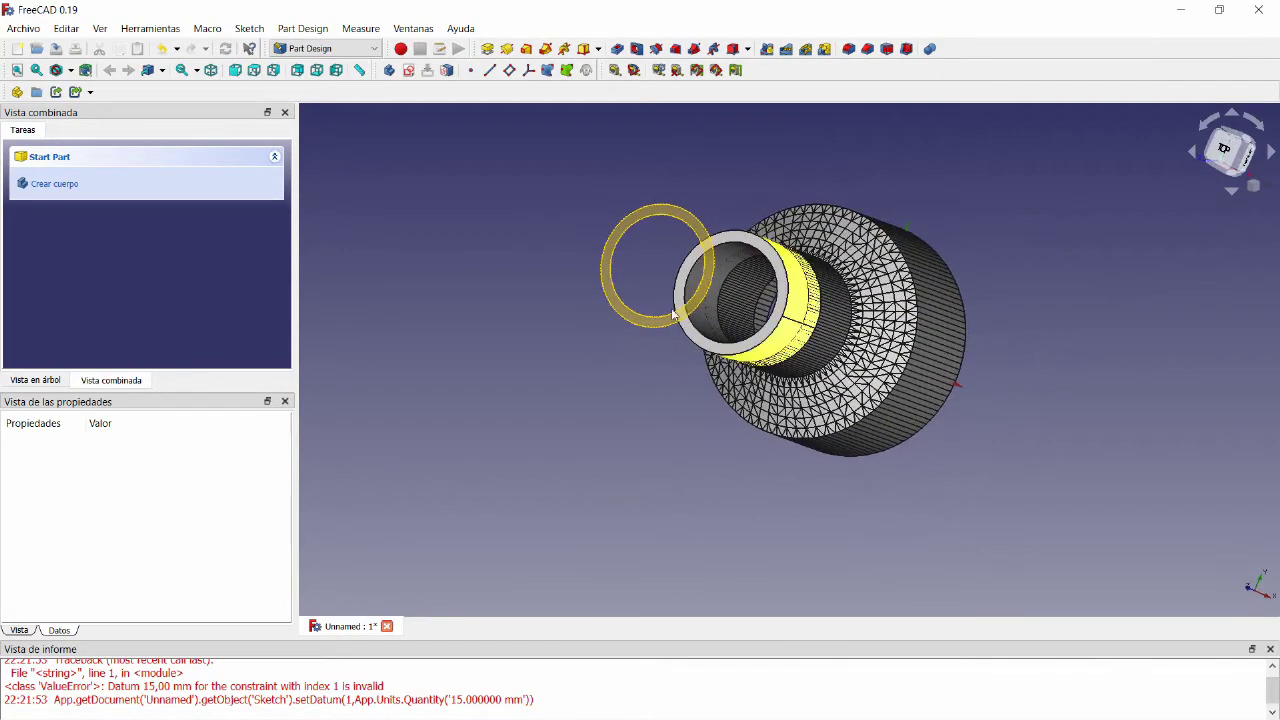
pyautogui.click(42, 381)
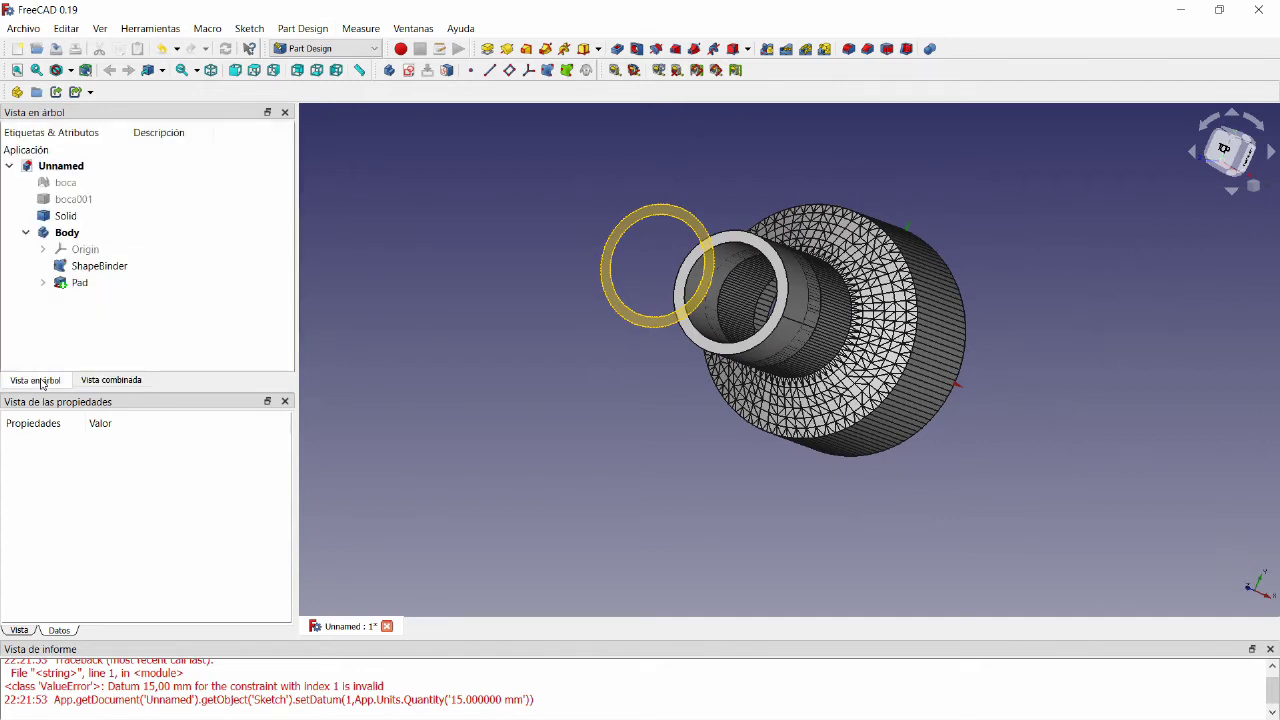
pyautogui.click(42, 283)
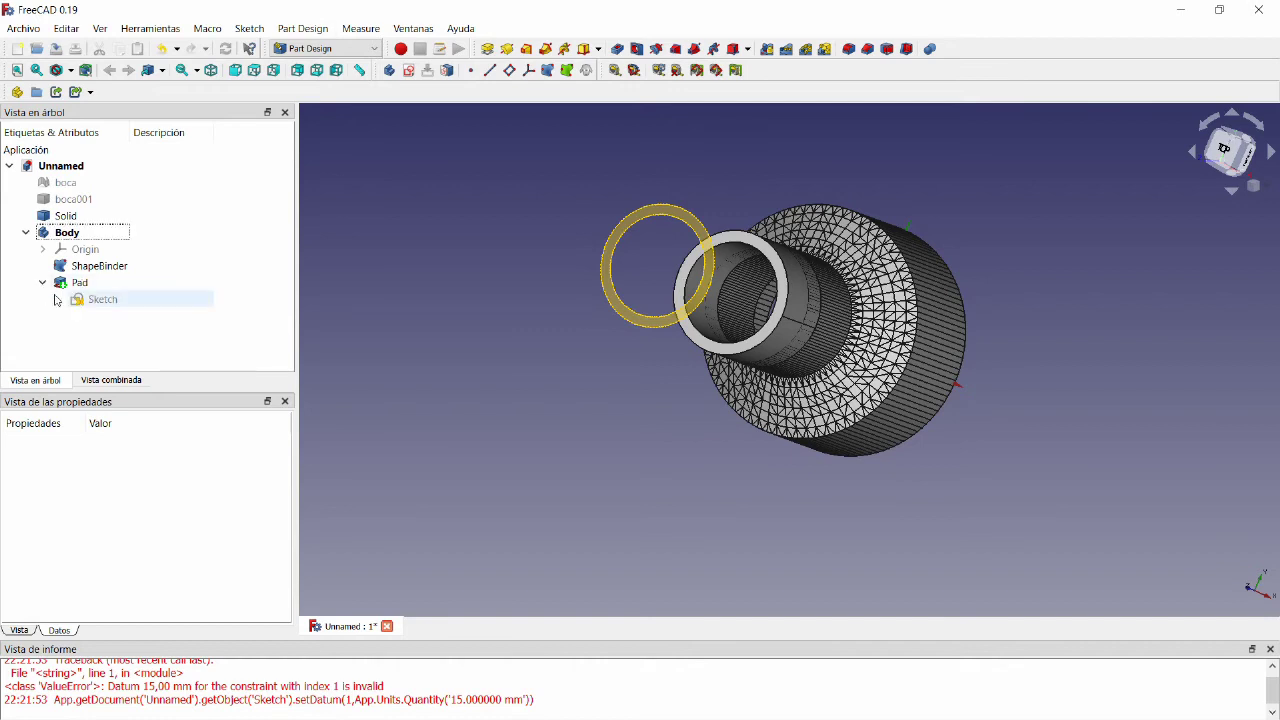
pyautogui.doubleClick(92, 301)
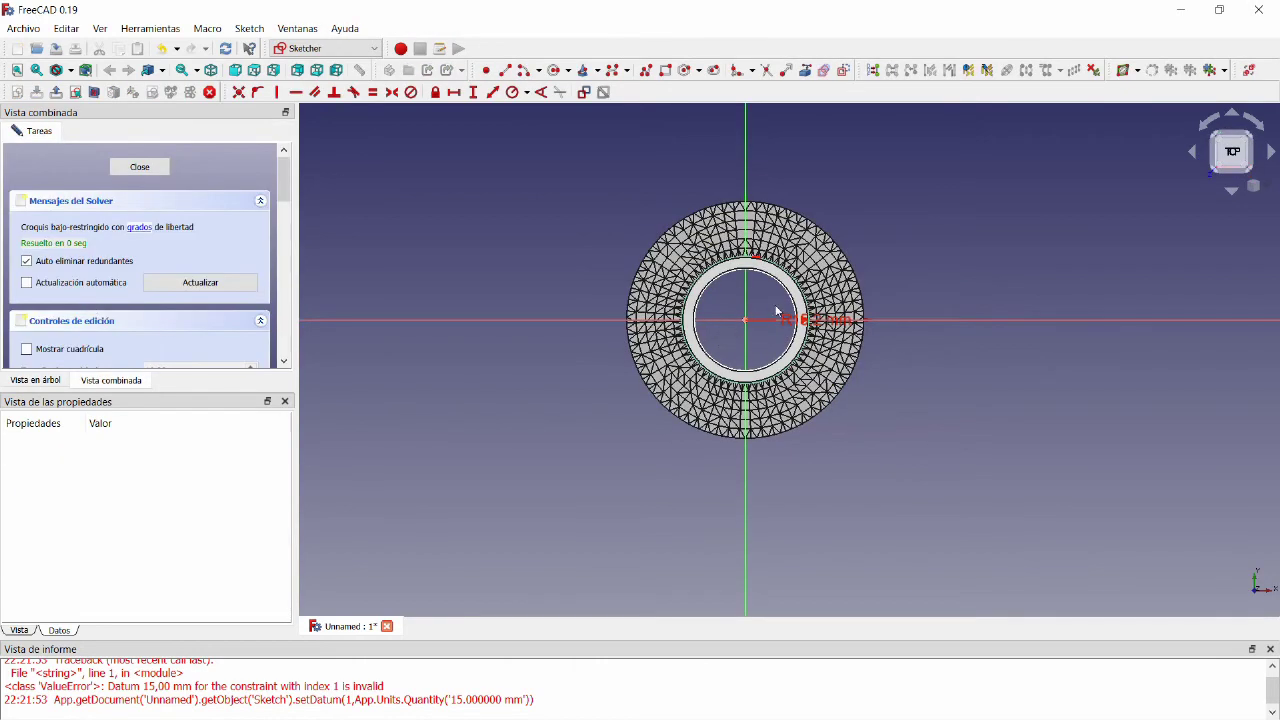
pyautogui.scroll(4, 776, 311)
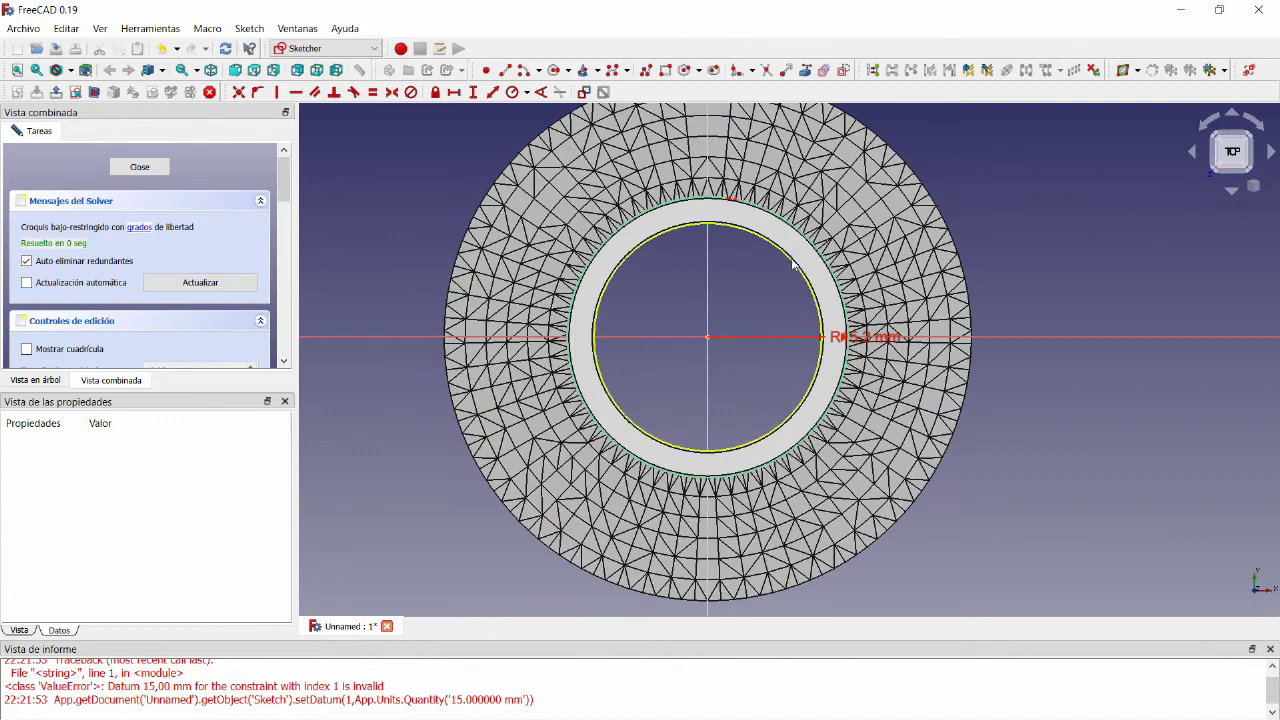
pyautogui.moveTo(794, 271)
pyautogui.mouseDown()
pyautogui.moveTo(853, 240)
pyautogui.moveTo(838, 243)
pyautogui.mouseUp()
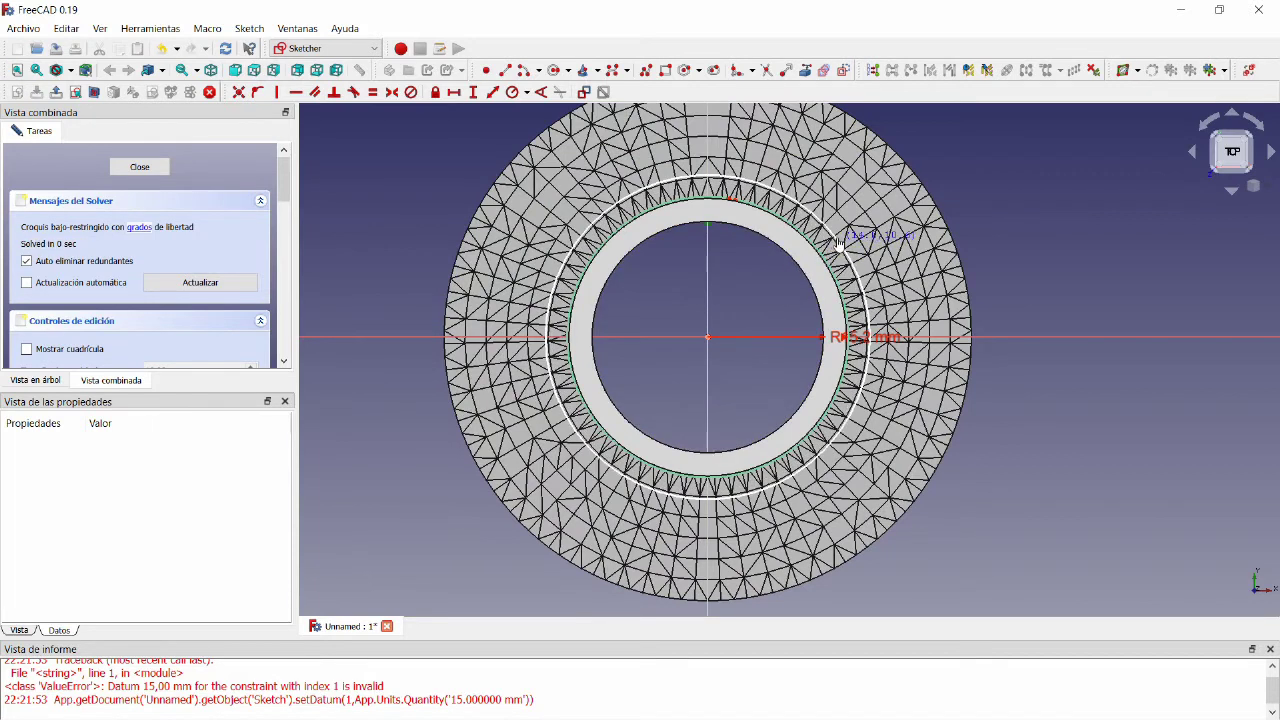
pyautogui.click(148, 169)
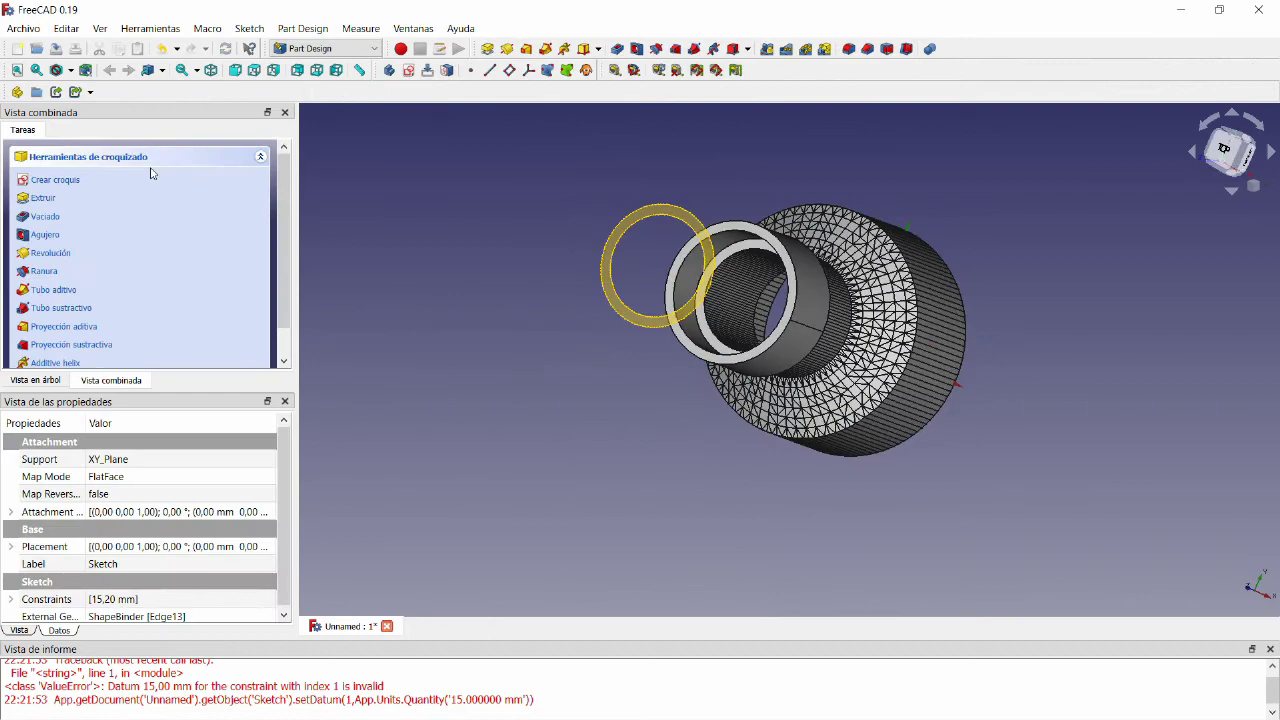
pyautogui.click(594, 369)
pyautogui.moveTo(645, 367); pyautogui.dragTo(685, 367, button='middle')
pyautogui.moveTo(767, 371); pyautogui.dragTo(511, 353, button='middle')
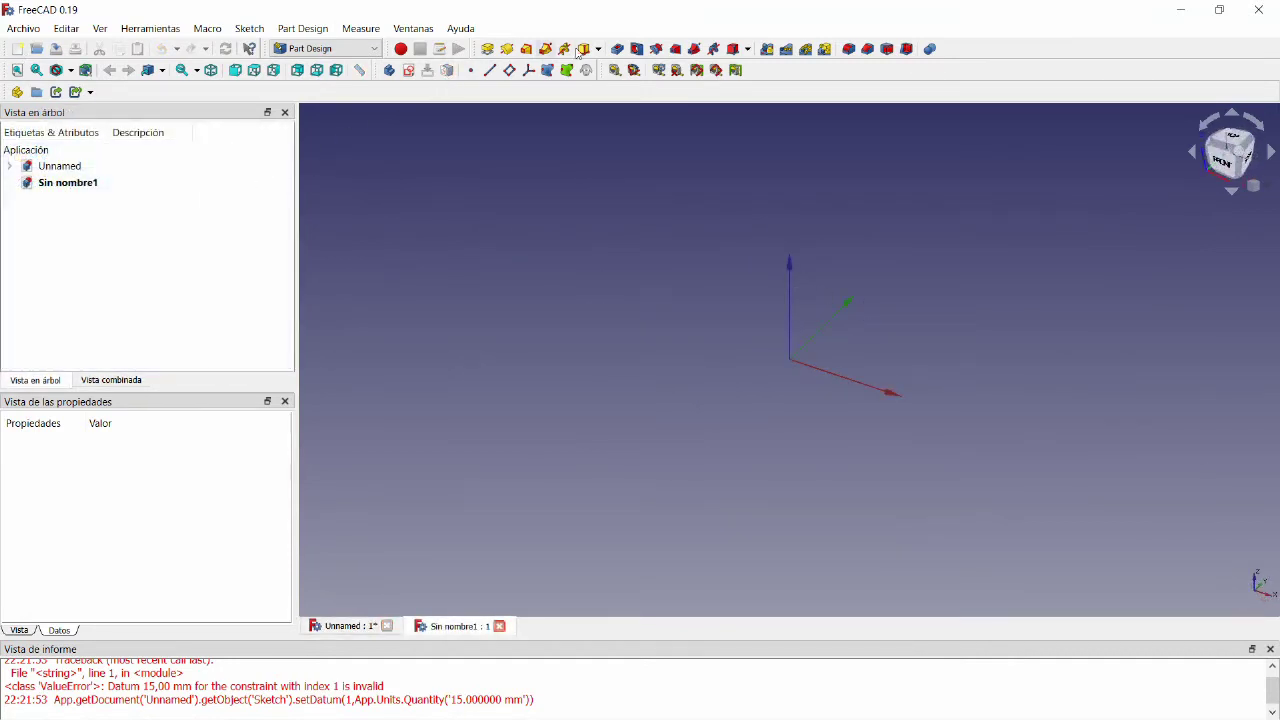
# Step: Create a body in the new empty document and start a sketch on its XY plane
pyautogui.click(385, 71)
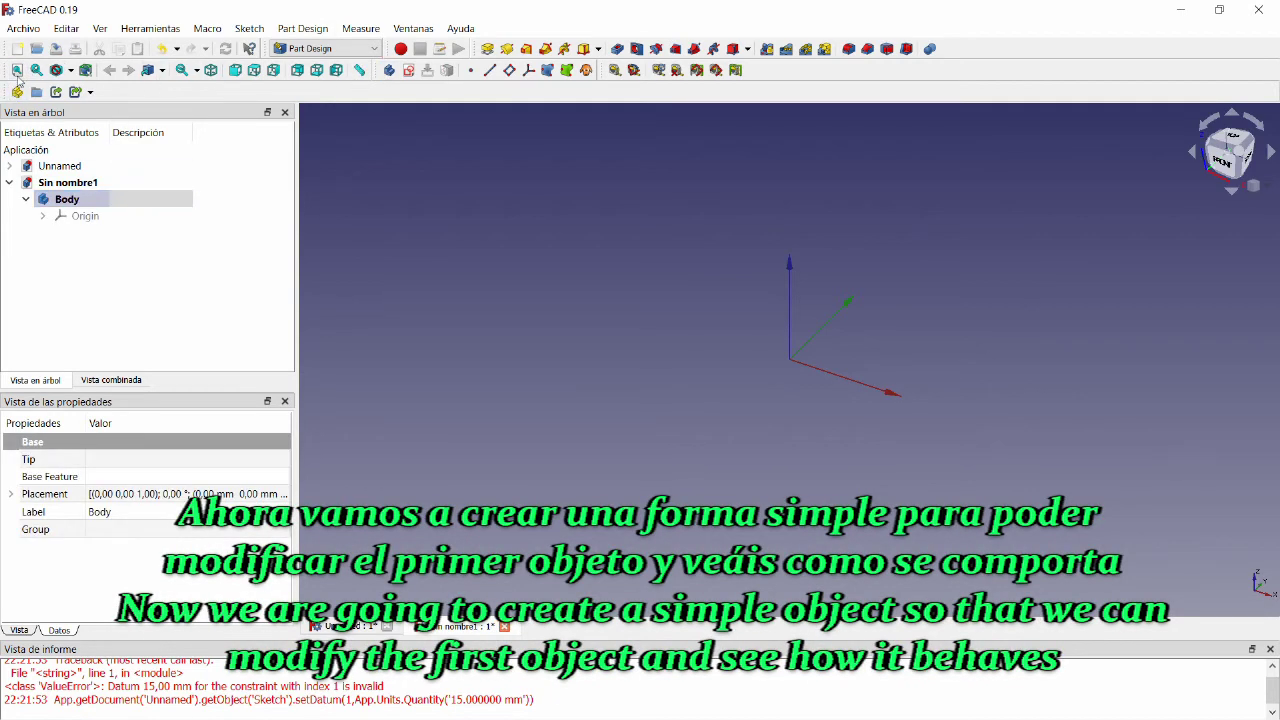
pyautogui.click(409, 70)
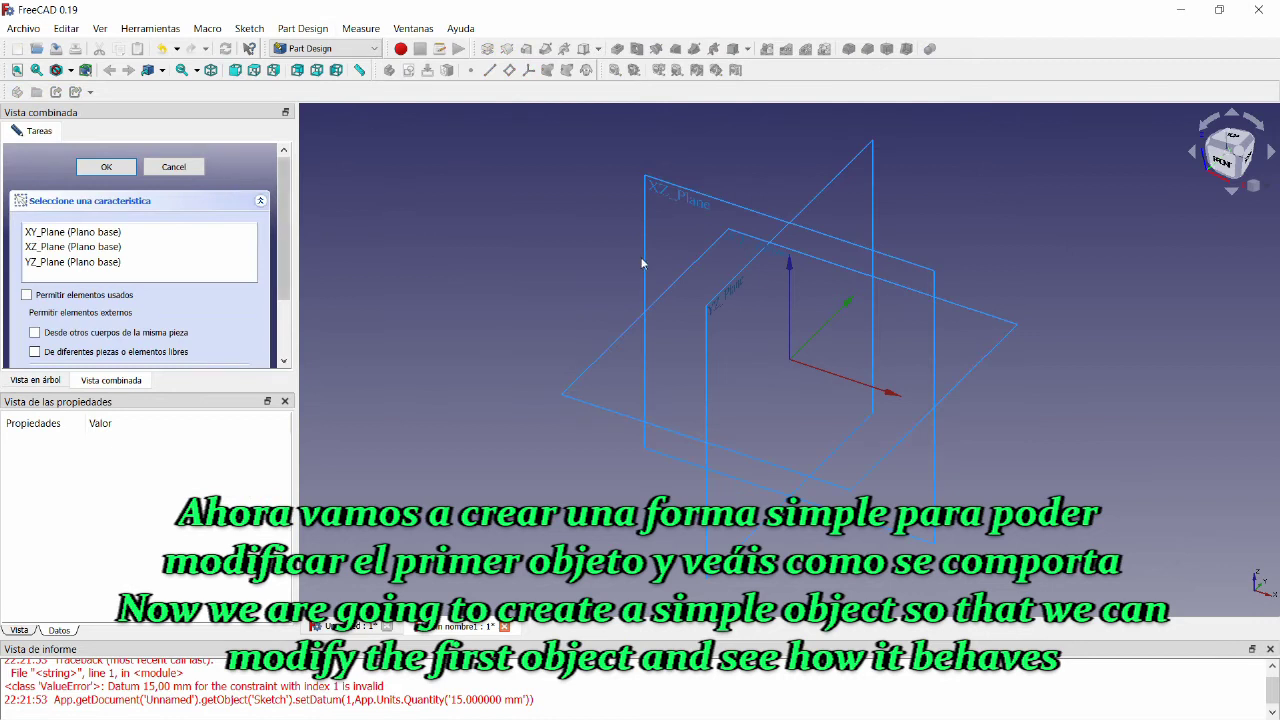
pyautogui.click(616, 340)
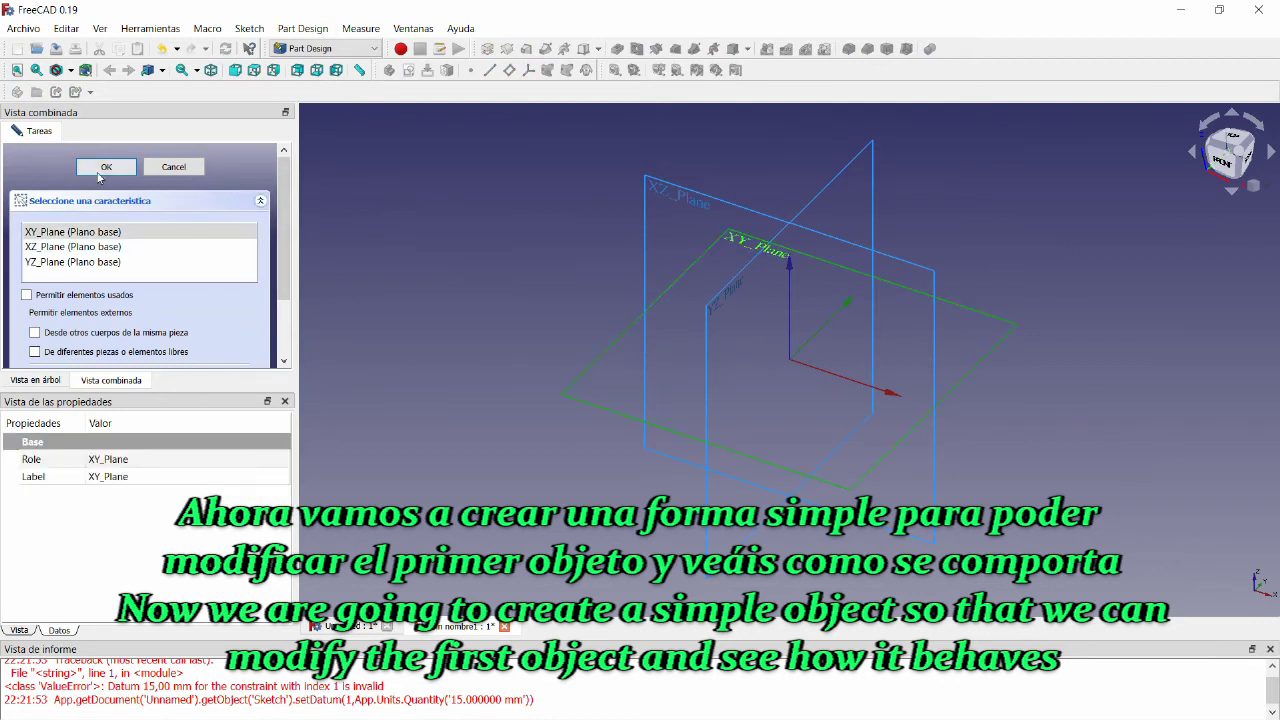
pyautogui.click(99, 172)
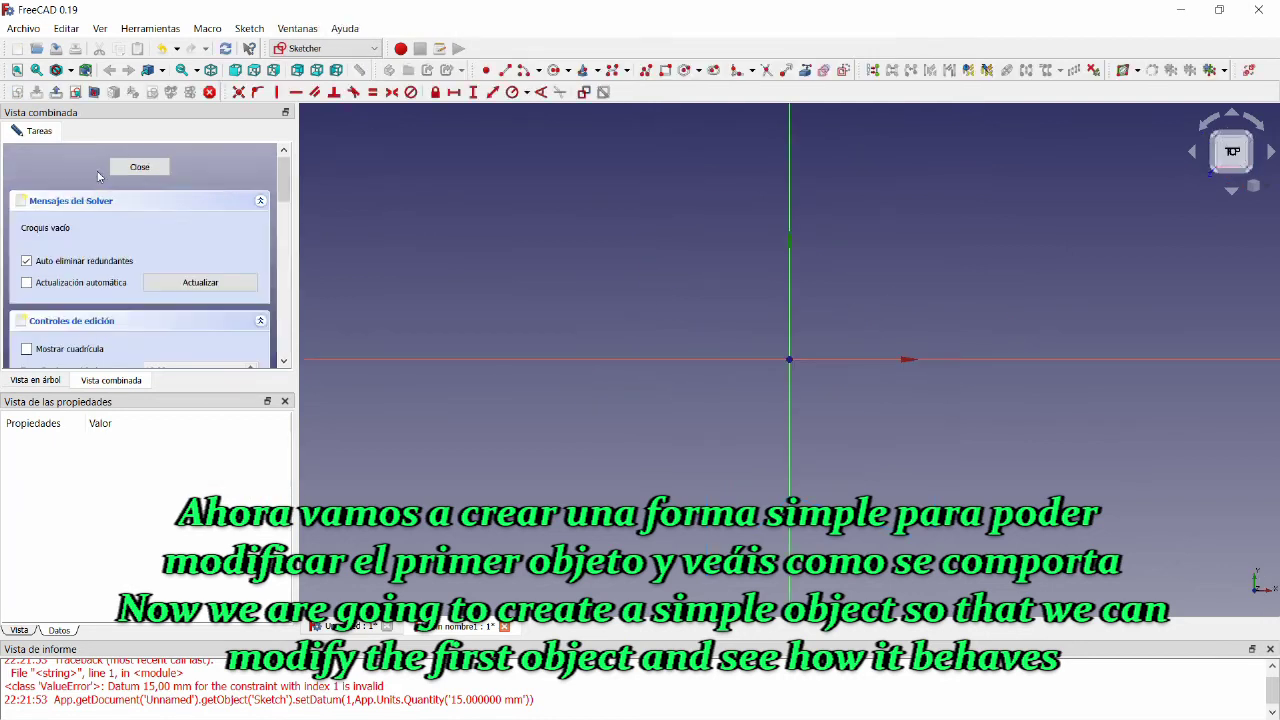
# Step: Draw a horizontal slot across the vertical axis with end radii of about 21 mm and about 38 mm between arc centres
pyautogui.click(715, 75)
pyautogui.click(716, 298)
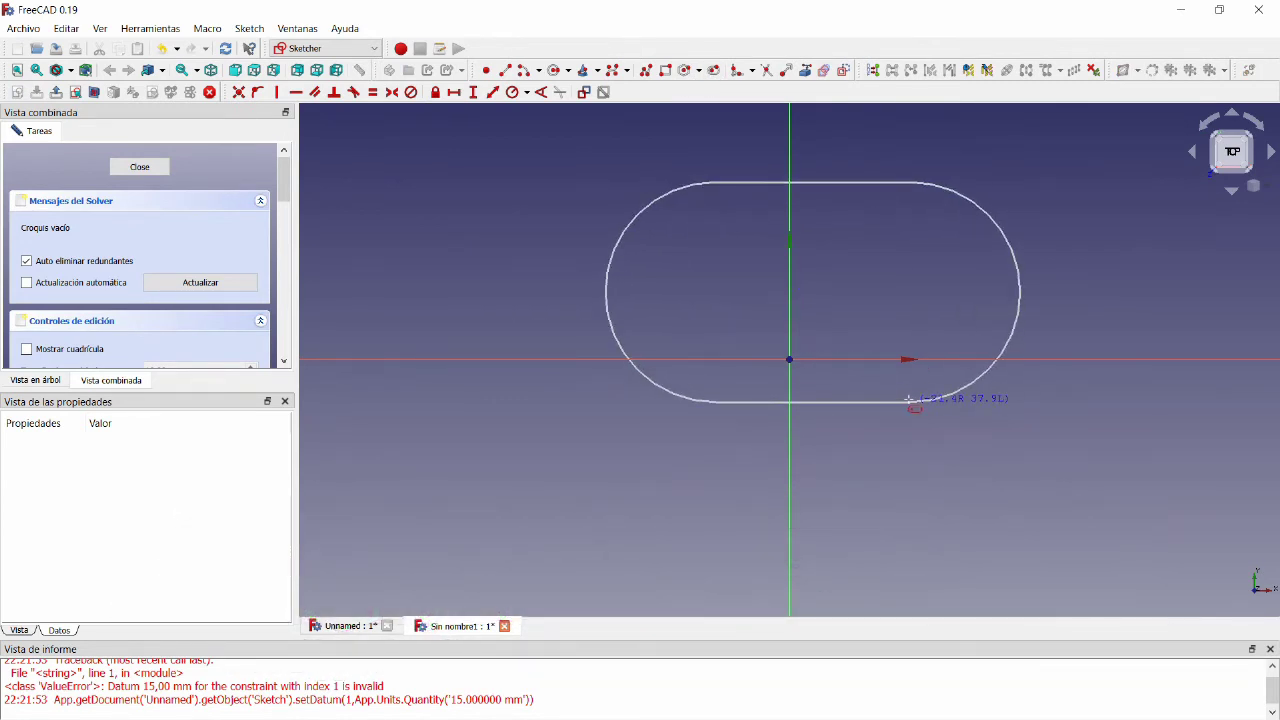
pyautogui.click(909, 399)
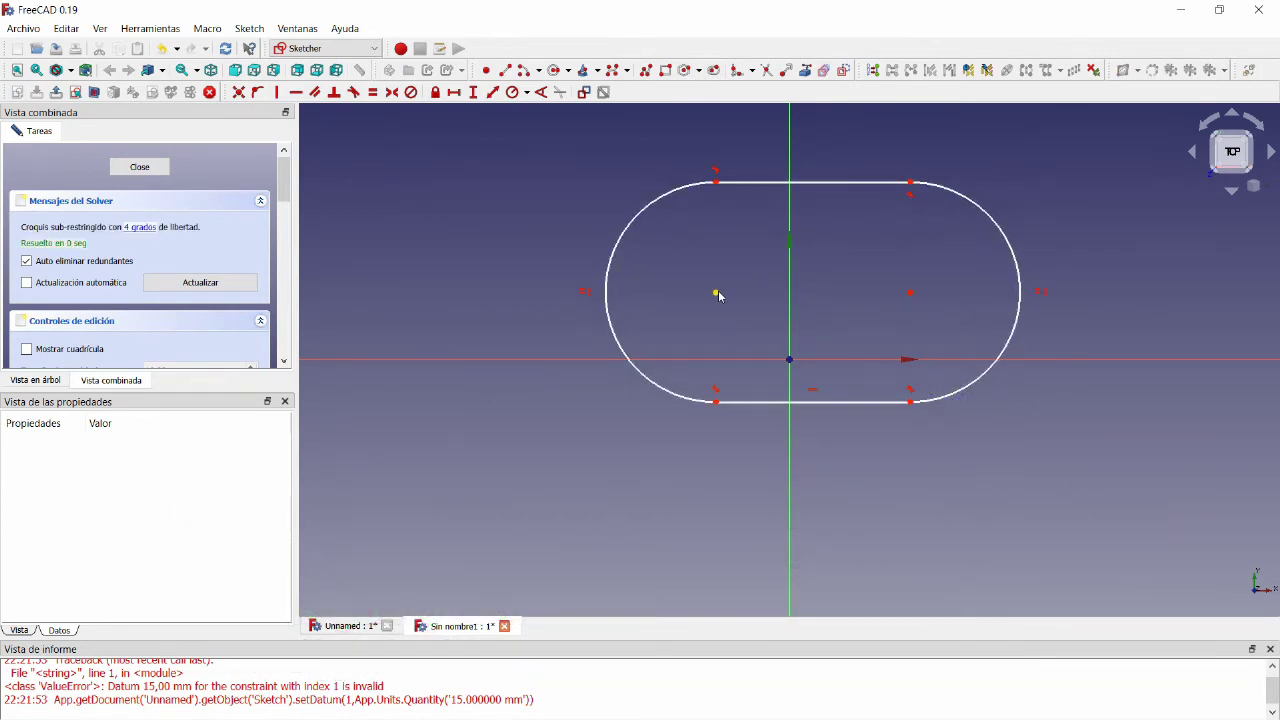
# Step: Constrain the slot's left arc centre onto the horizontal axis and make the slot narrower in height
pyautogui.click(716, 293)
pyautogui.click(714, 359)
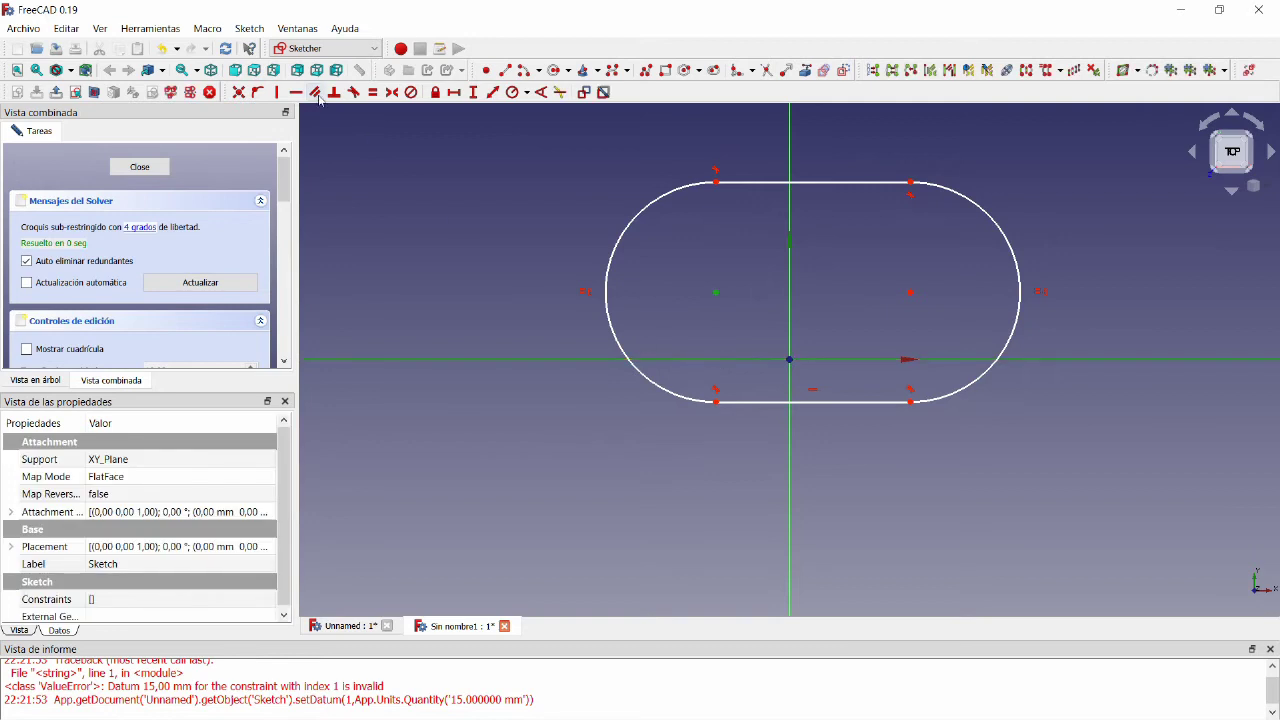
pyautogui.click(258, 97)
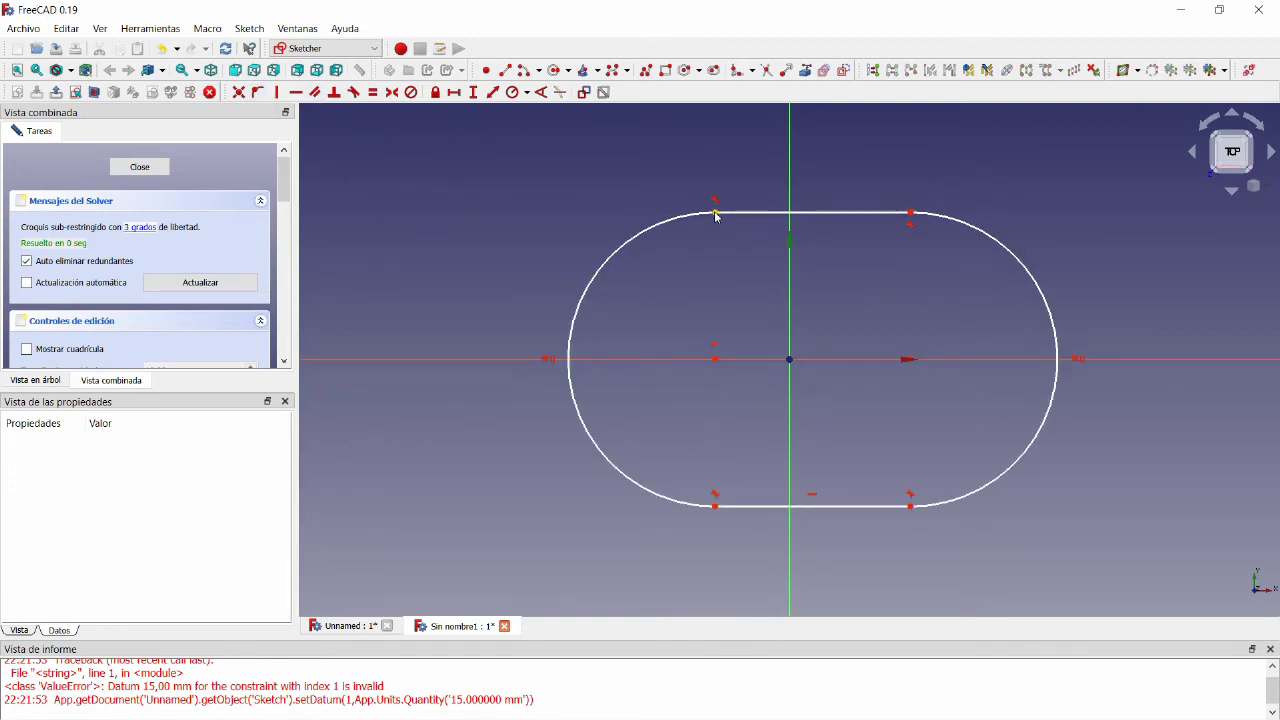
pyautogui.moveTo(714, 213); pyautogui.dragTo(712, 282)
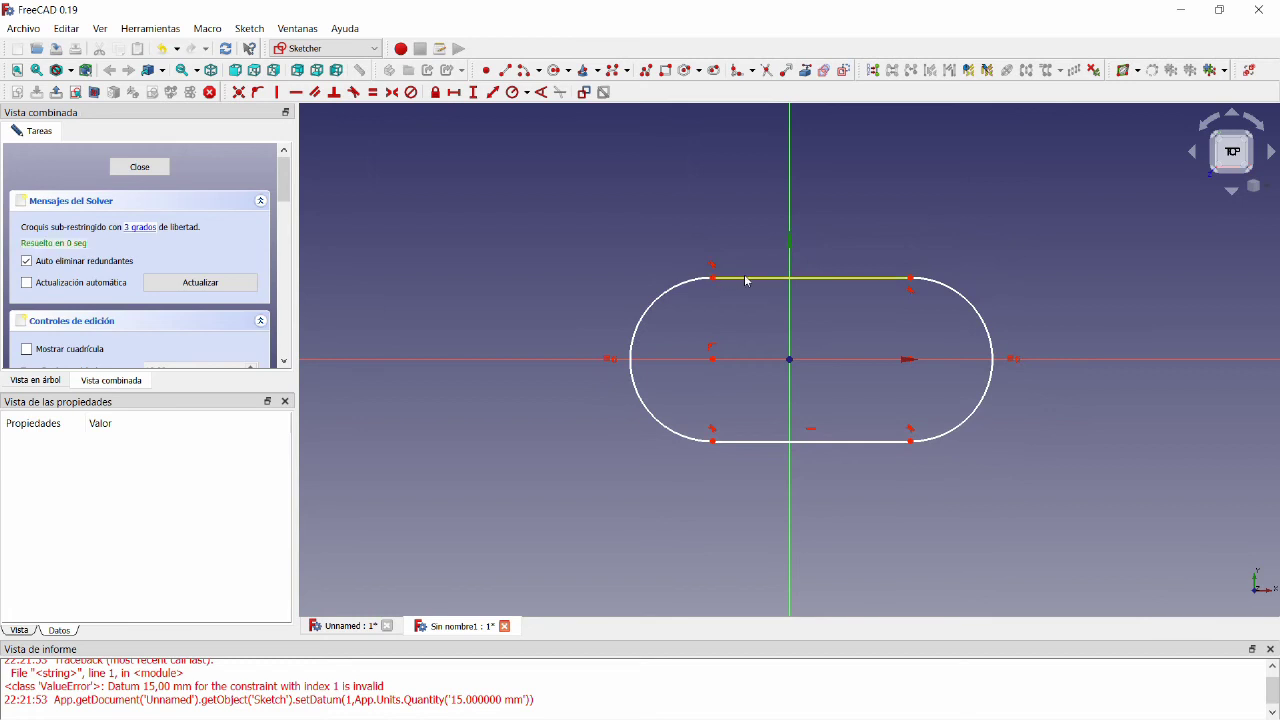
# Step: Dimension the slot's upper straight edge horizontally and the radius of its left end arc, accepting both sizes as drawn
pyautogui.click(716, 278)
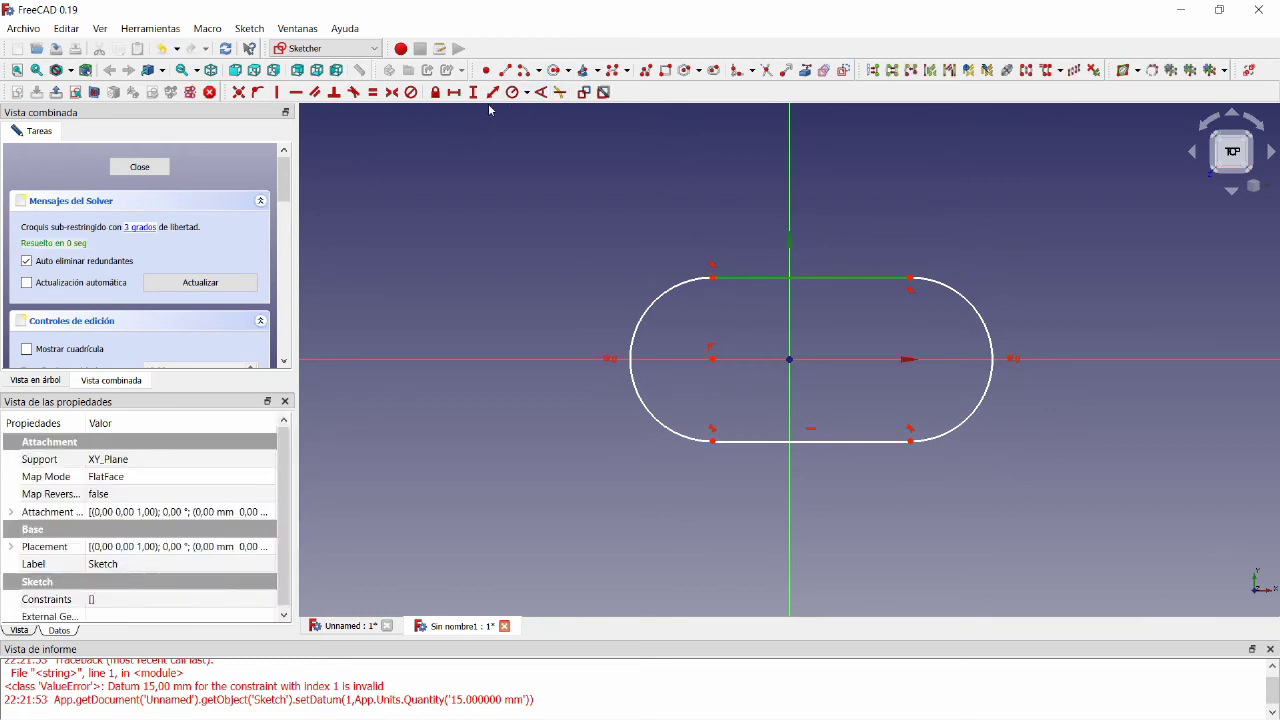
pyautogui.click(454, 92)
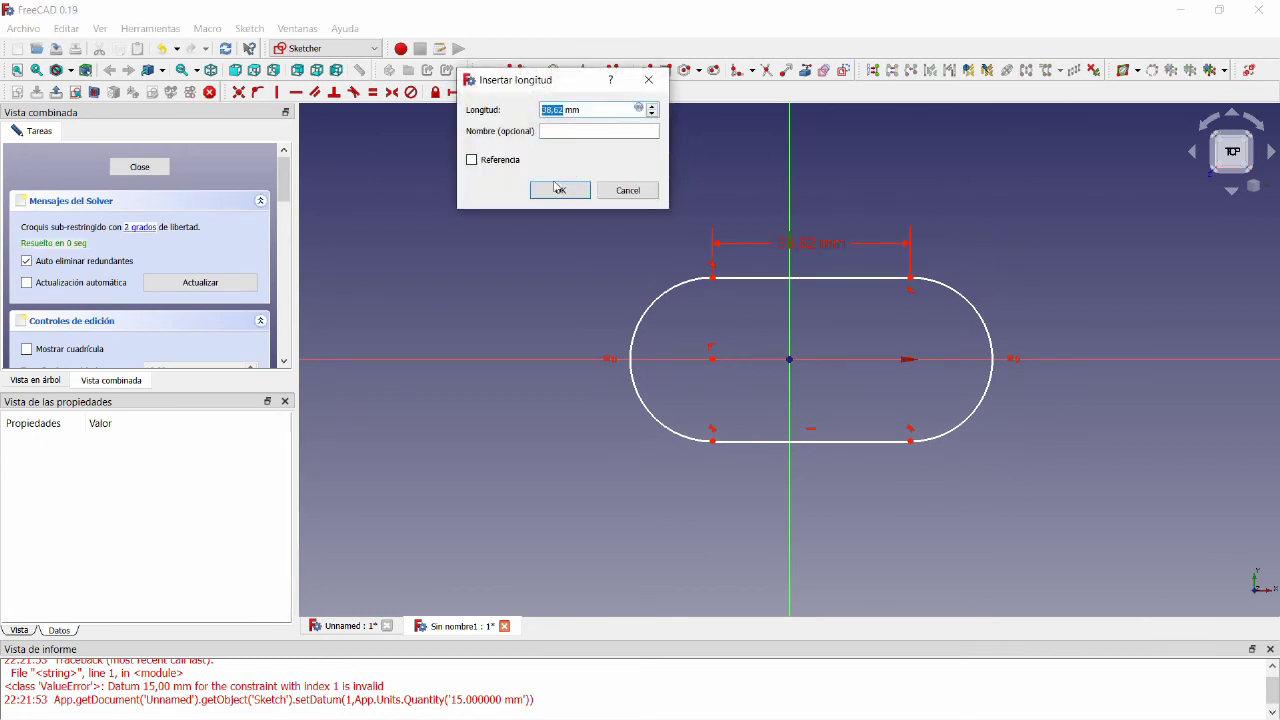
pyautogui.click(558, 189)
pyautogui.click(632, 331)
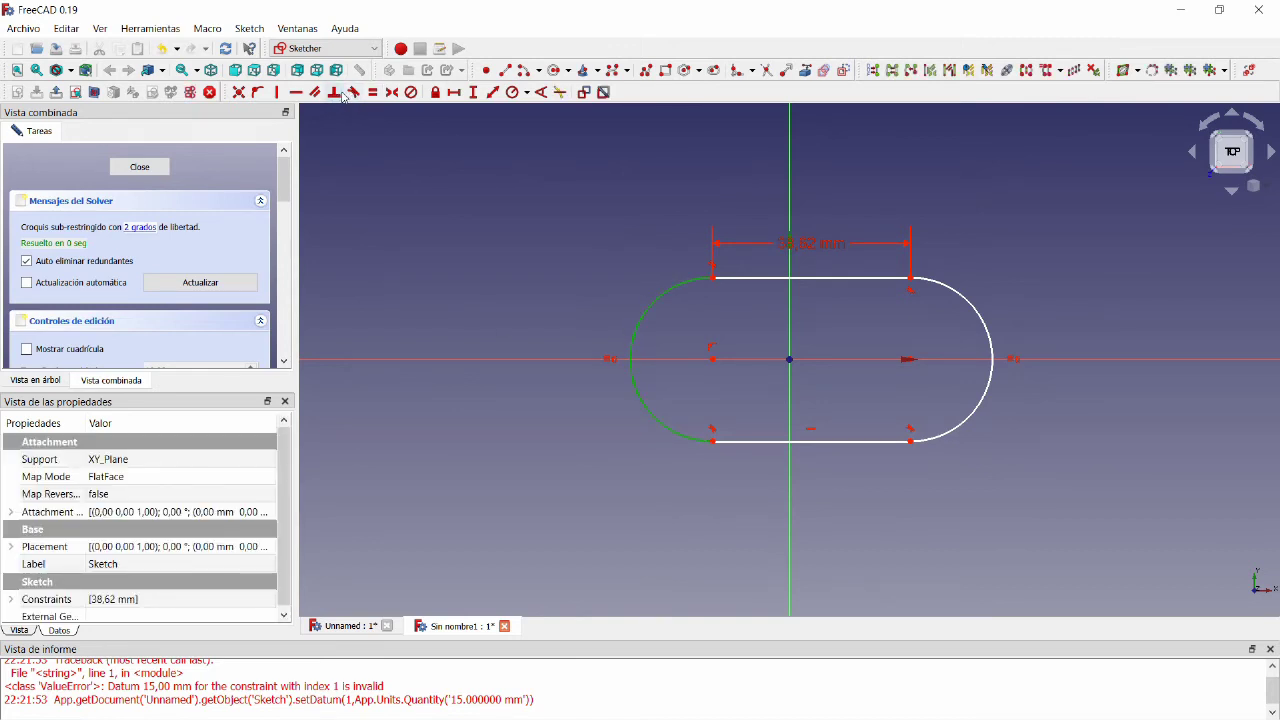
pyautogui.click(511, 92)
pyautogui.click(636, 410)
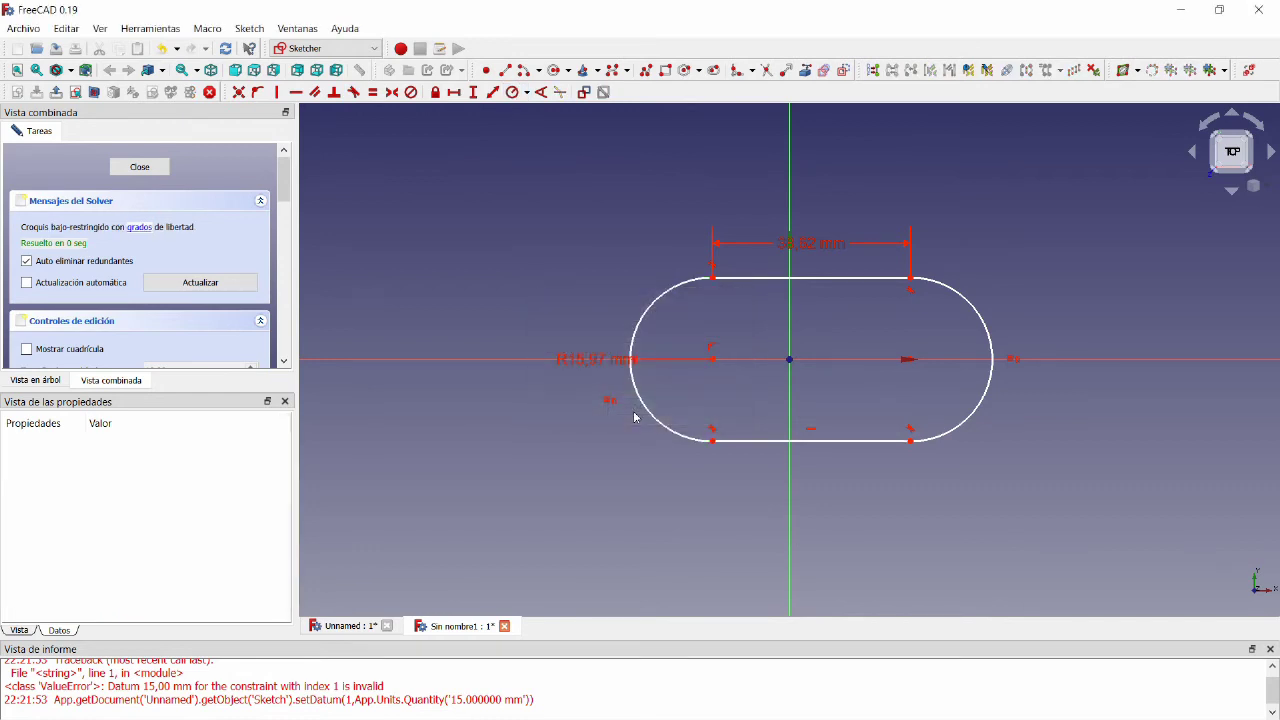
# Step: Centre the slot by constraining its two arc centres symmetrically about the vertical axis
pyautogui.click(711, 362)
pyautogui.click(717, 375)
pyautogui.click(713, 366)
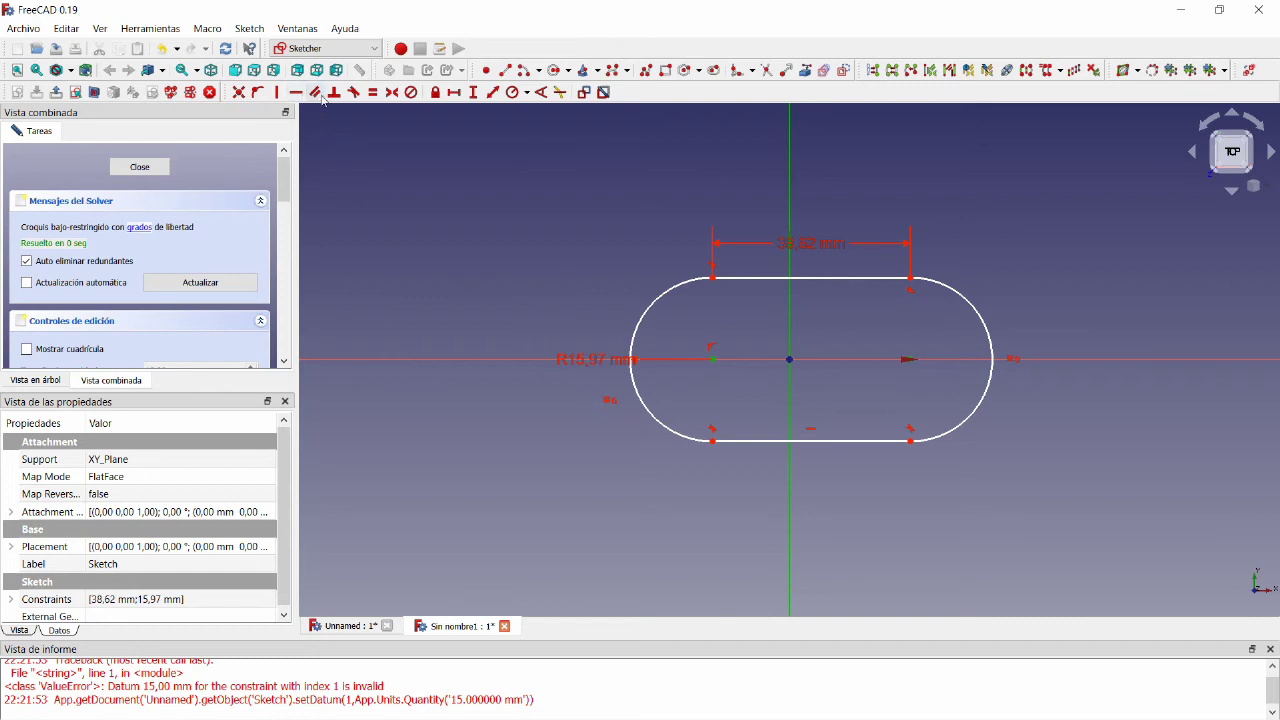
pyautogui.click(391, 93)
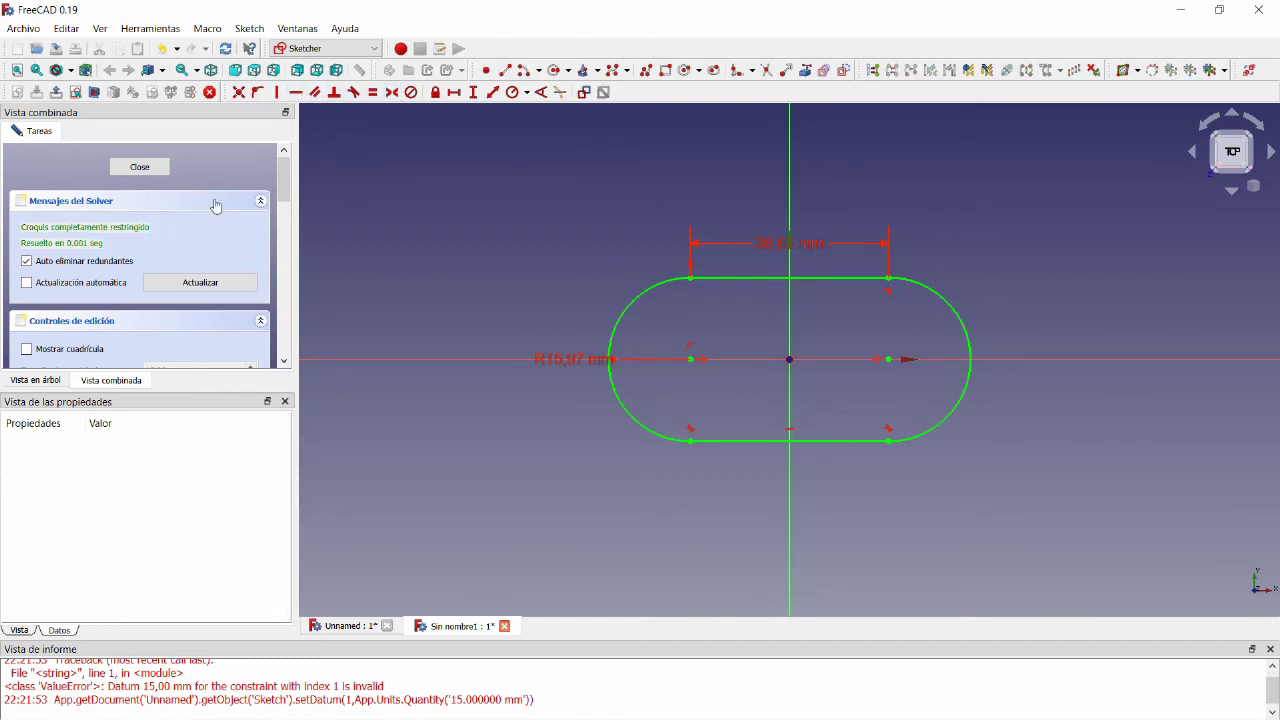
# Step: Finish the slot sketch and extrude it 10 mm
pyautogui.click(137, 167)
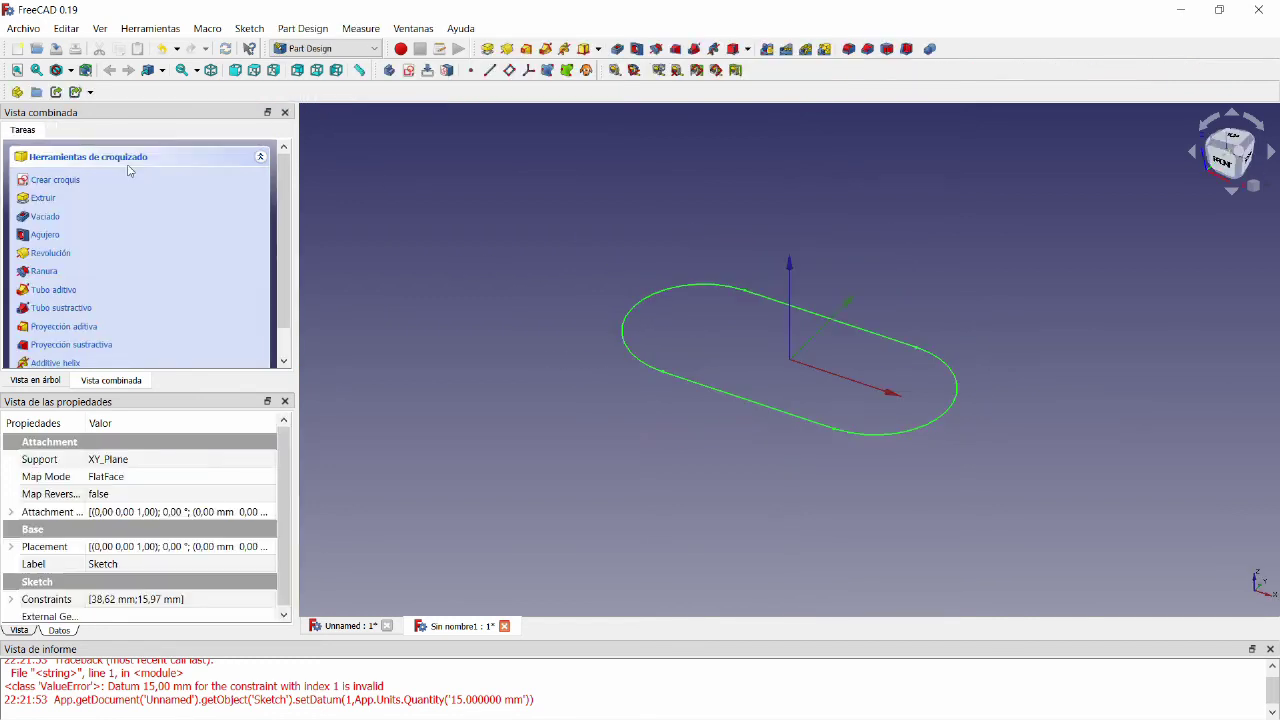
pyautogui.click(43, 199)
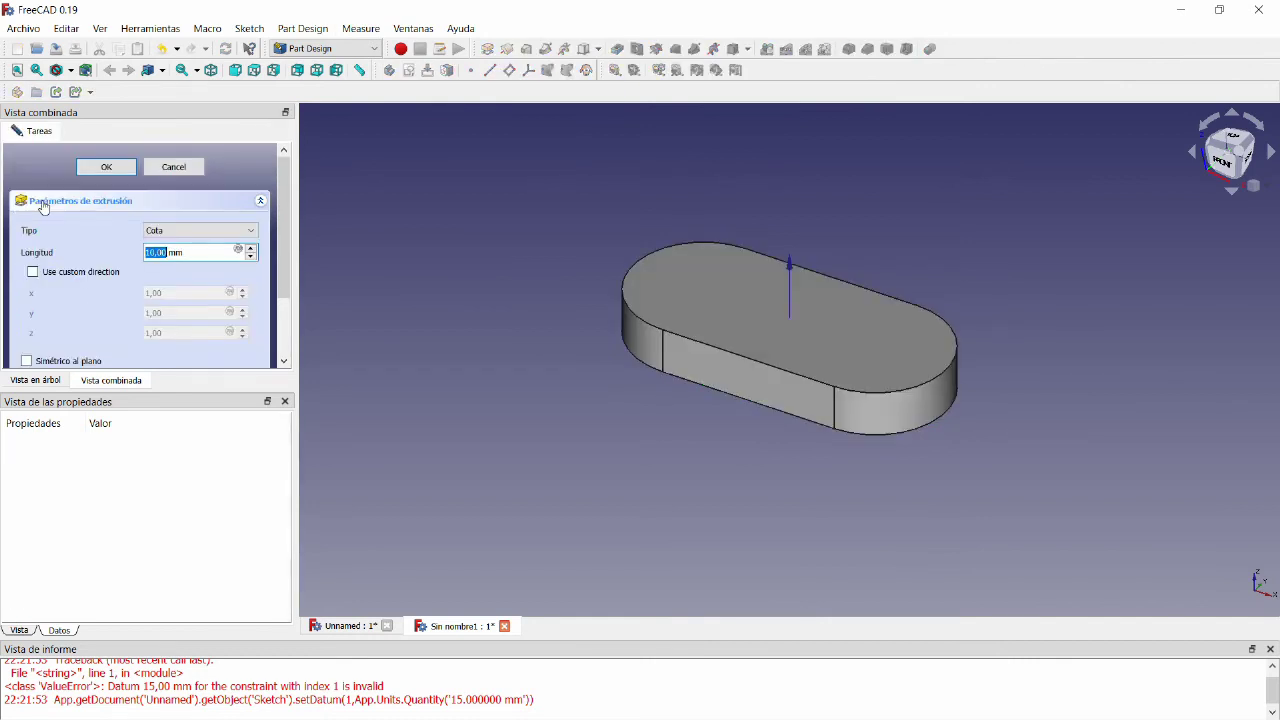
pyautogui.click(106, 167)
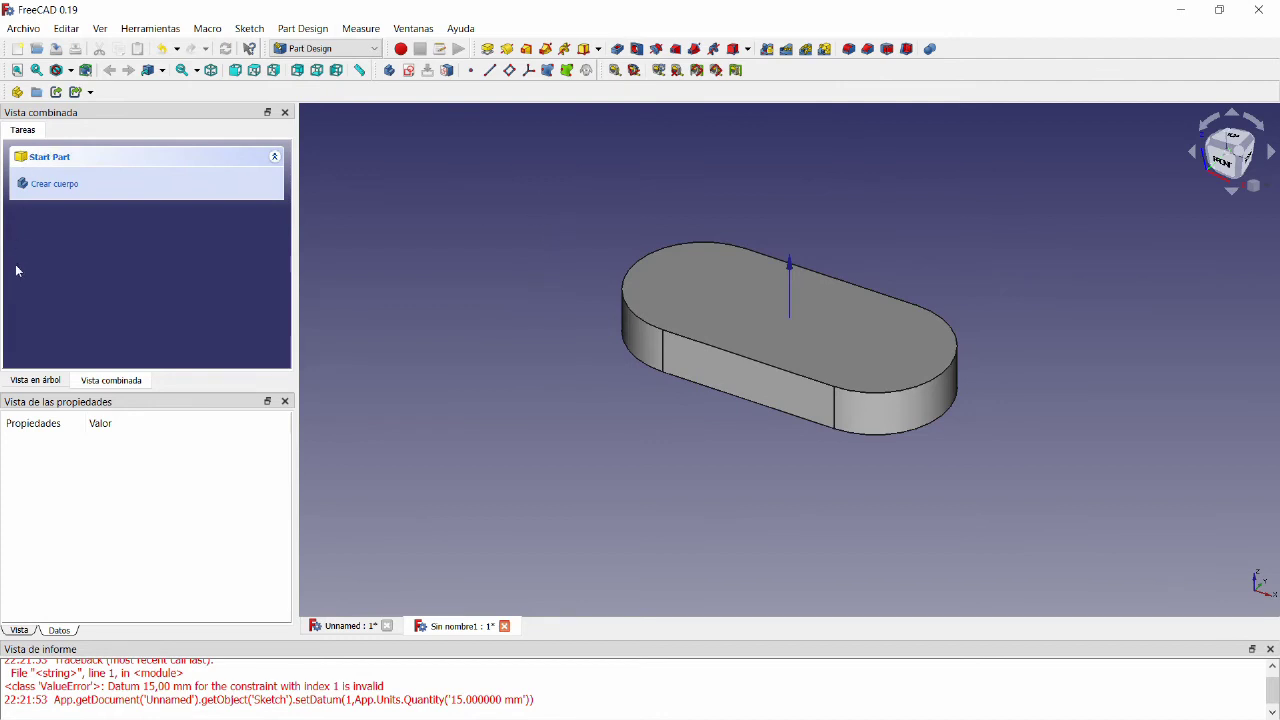
# Step: Create a second body in the slot document
pyautogui.click(49, 381)
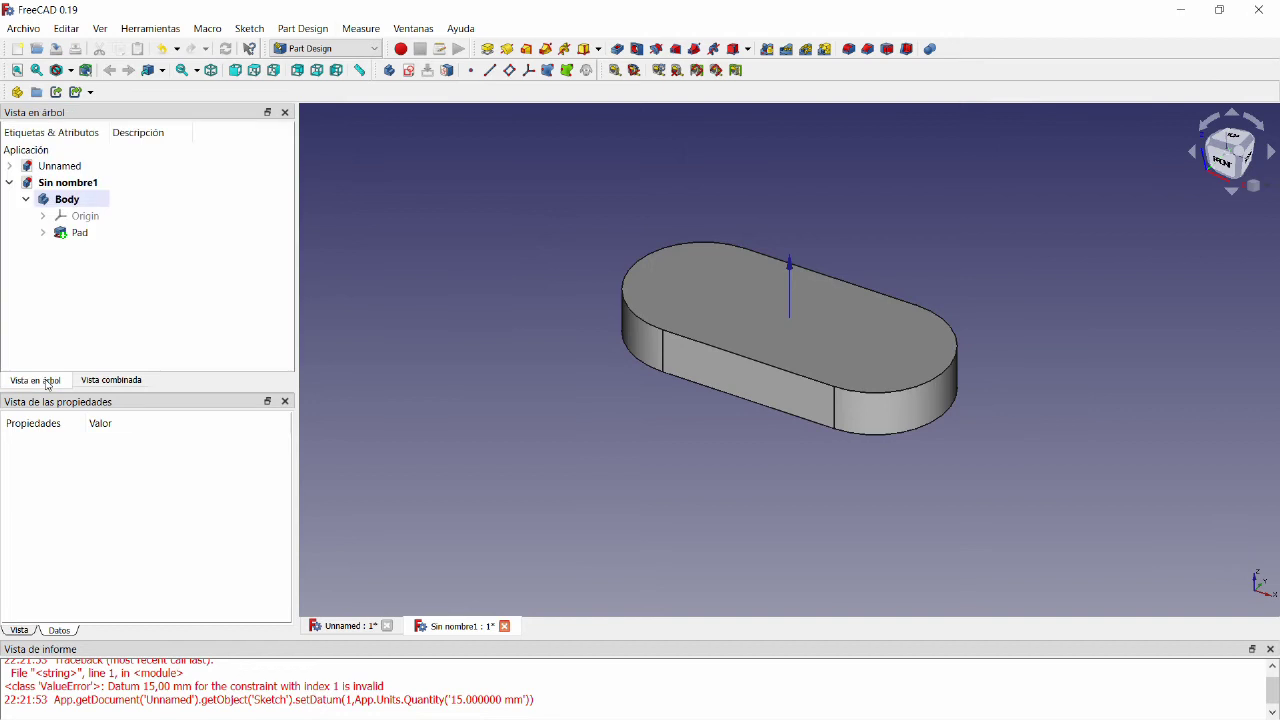
pyautogui.doubleClick(66, 203)
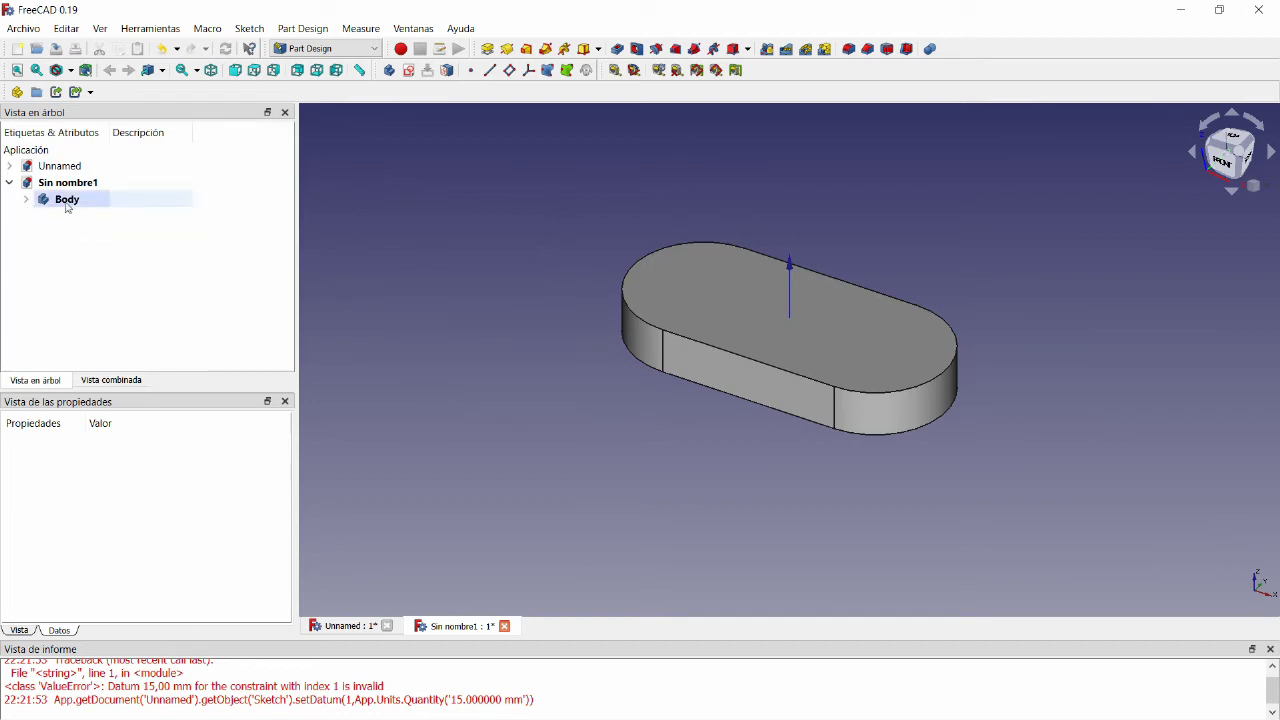
pyautogui.click(389, 72)
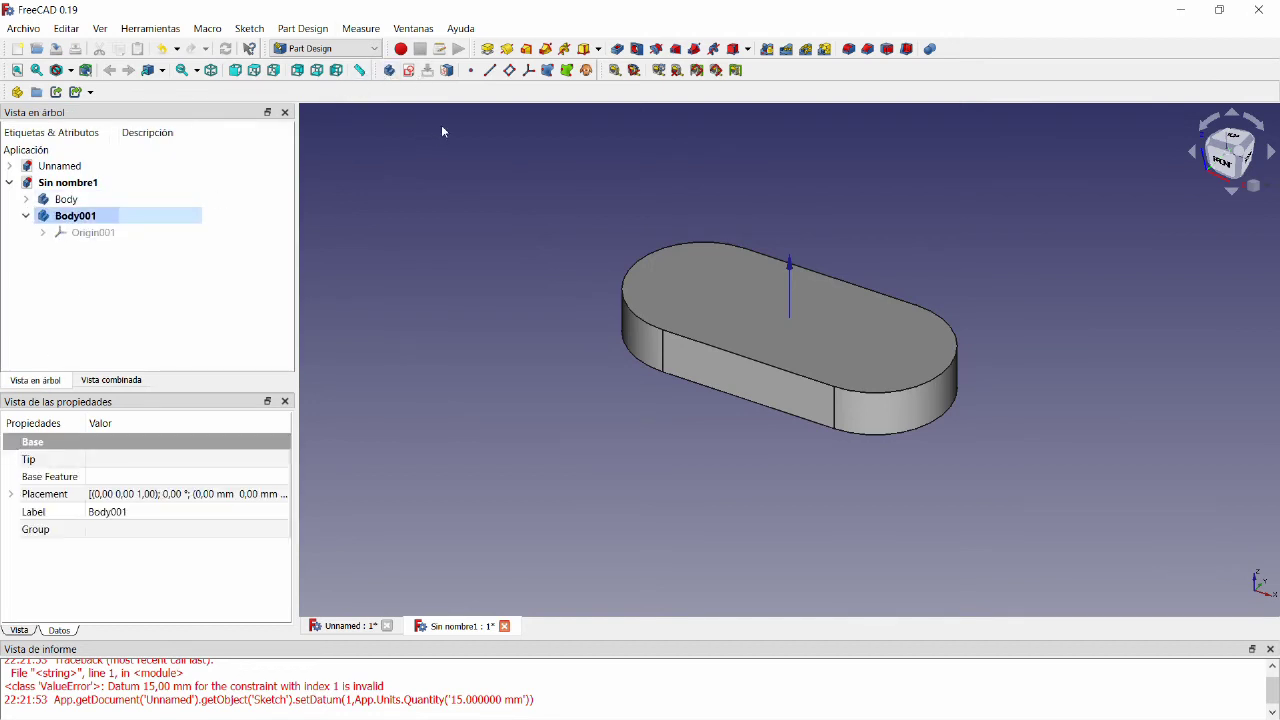
# Step: Add a shape binder to the second body that references the upper face of the slot pad
pyautogui.click(548, 71)
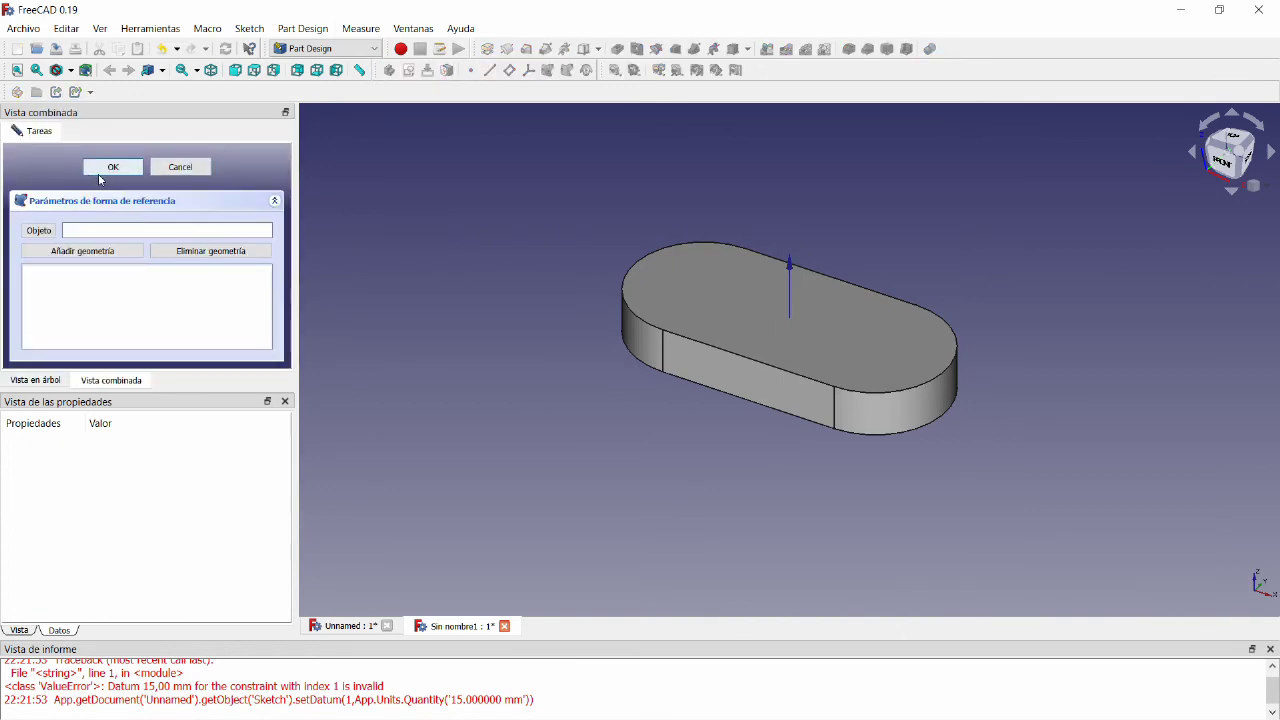
pyautogui.click(75, 251)
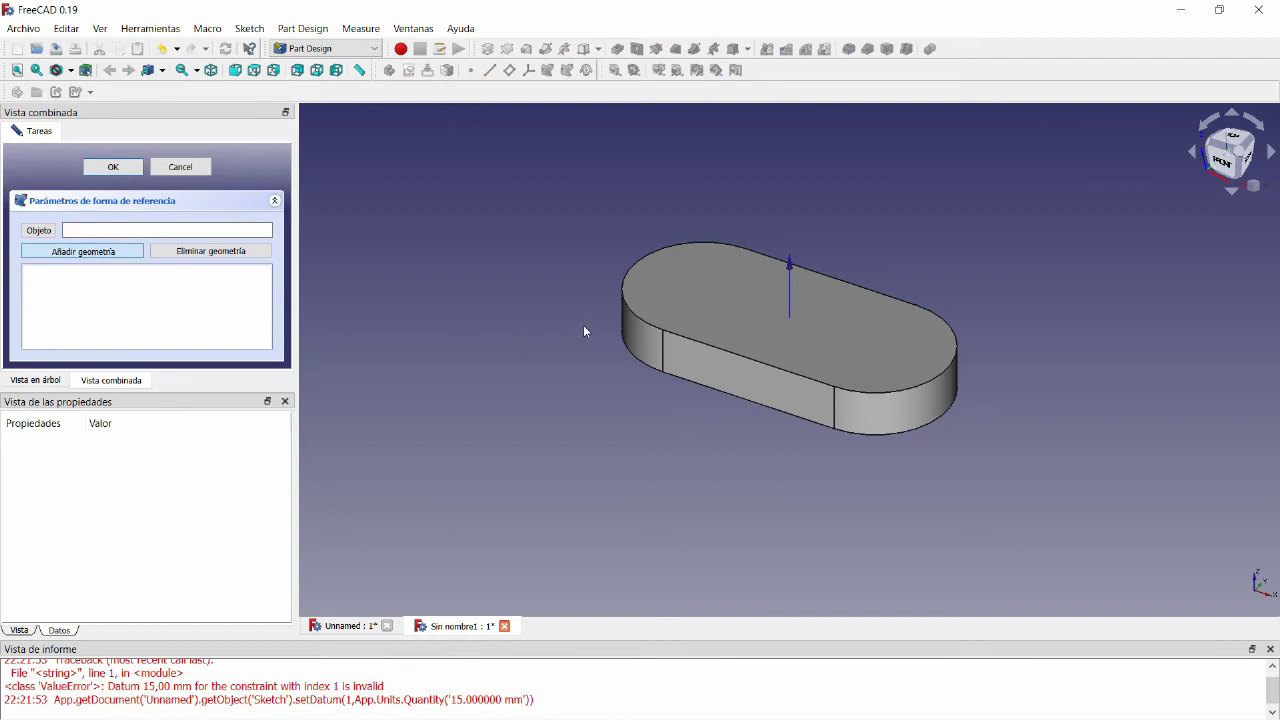
pyautogui.click(680, 306)
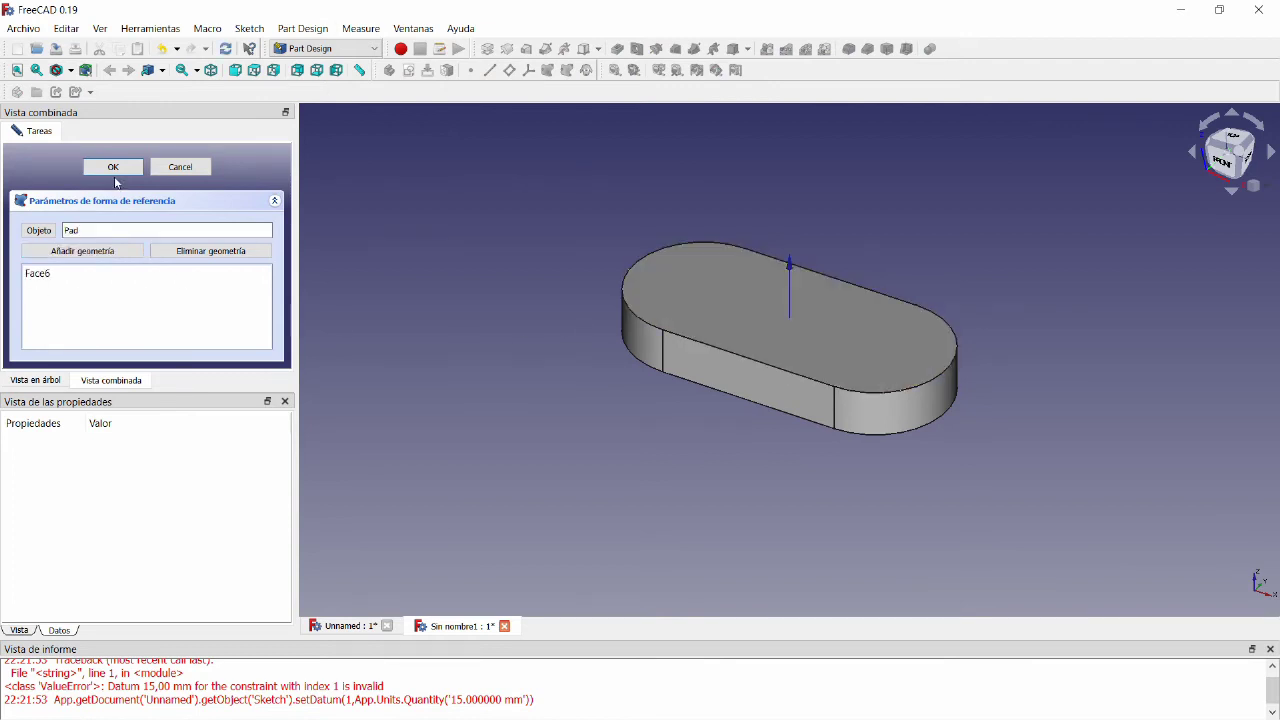
pyautogui.click(113, 174)
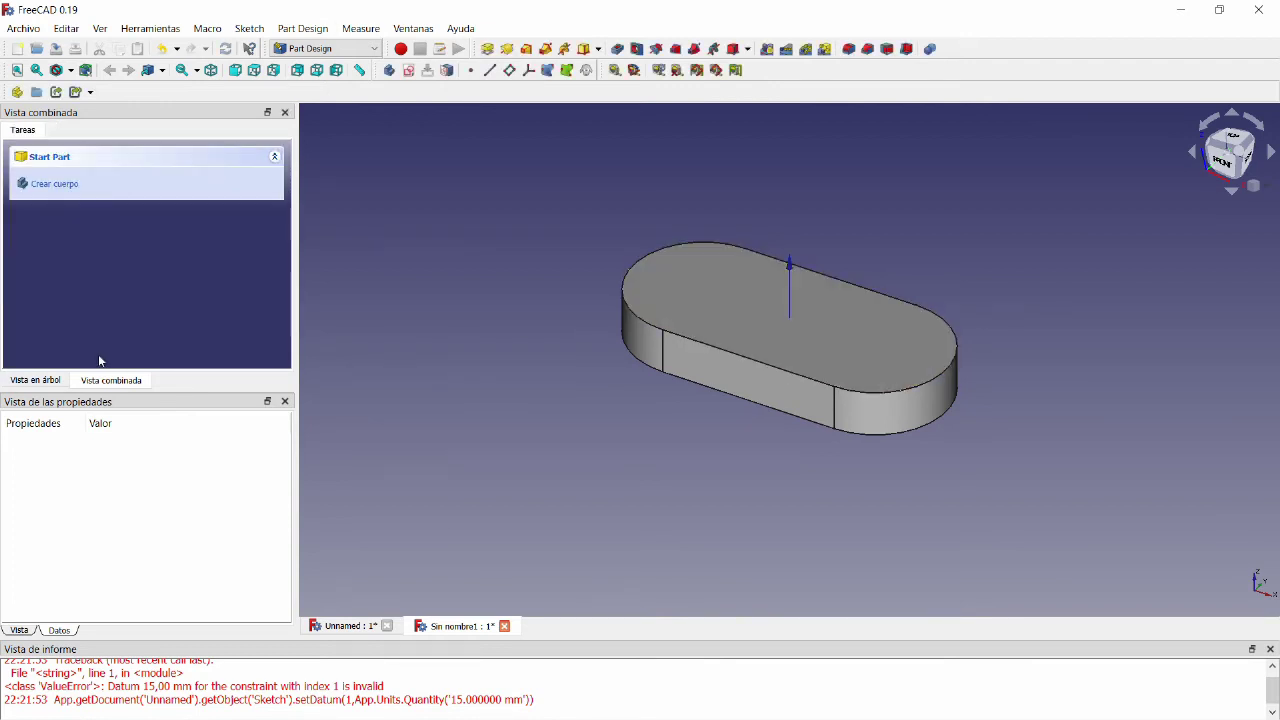
# Step: Hide the first body so that only the shape binder of the second body is displayed
pyautogui.click(40, 384)
pyautogui.click(76, 250)
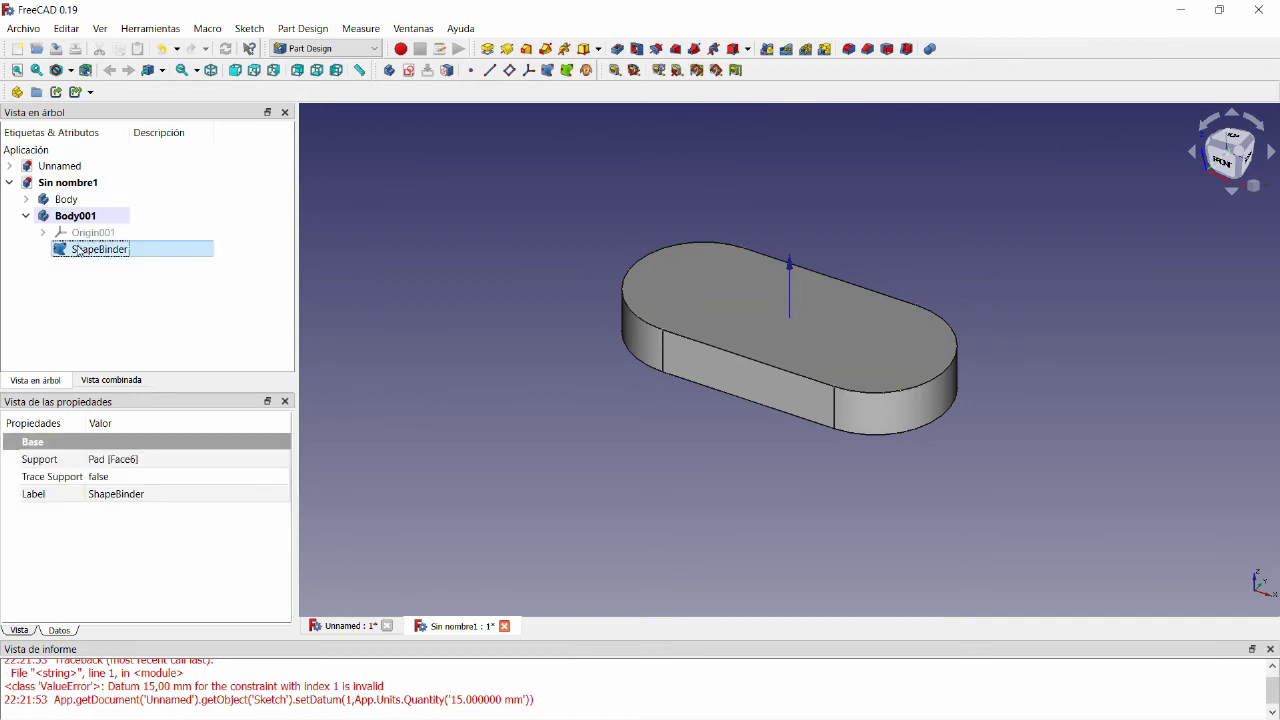
pyautogui.click(66, 200)
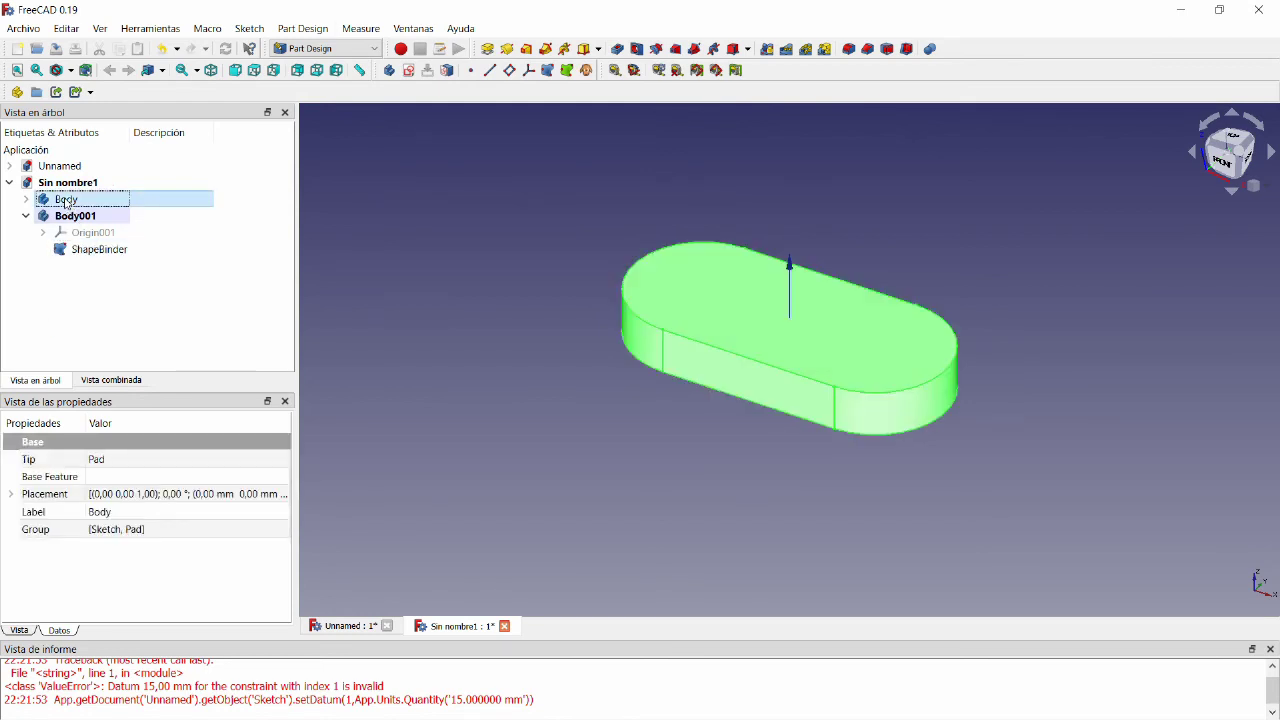
pyautogui.press('space')
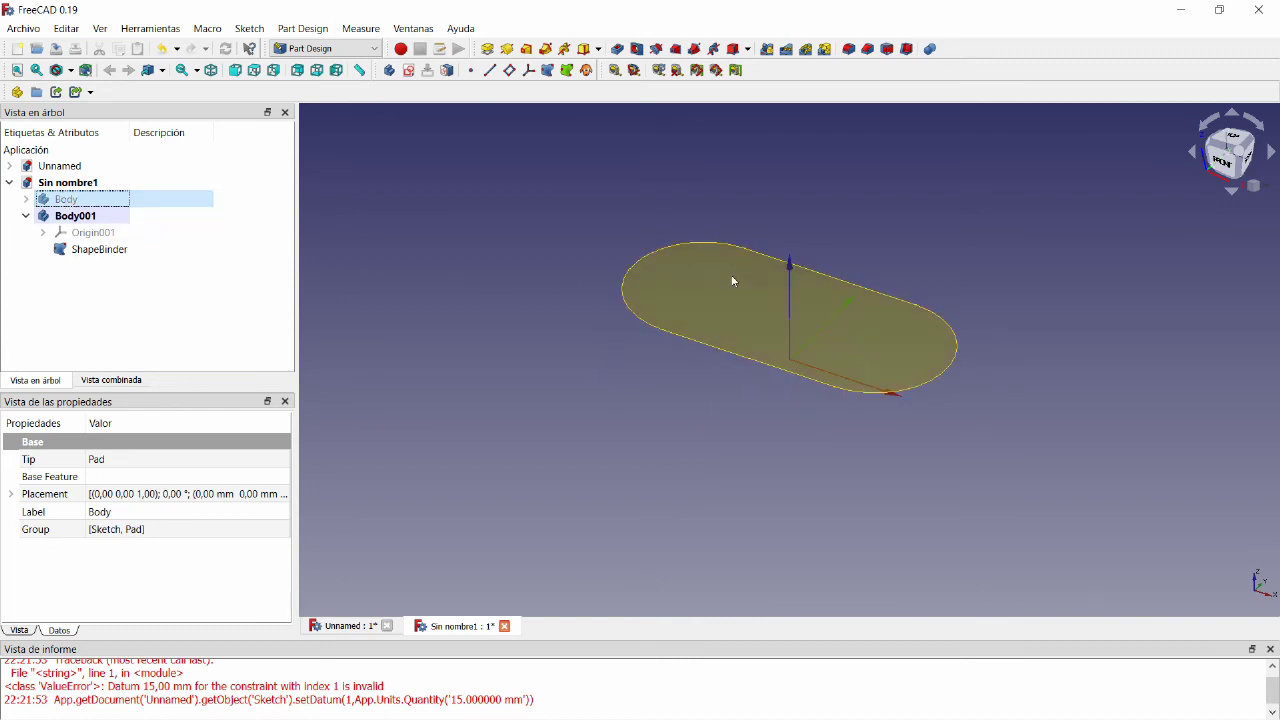
pyautogui.click(643, 323)
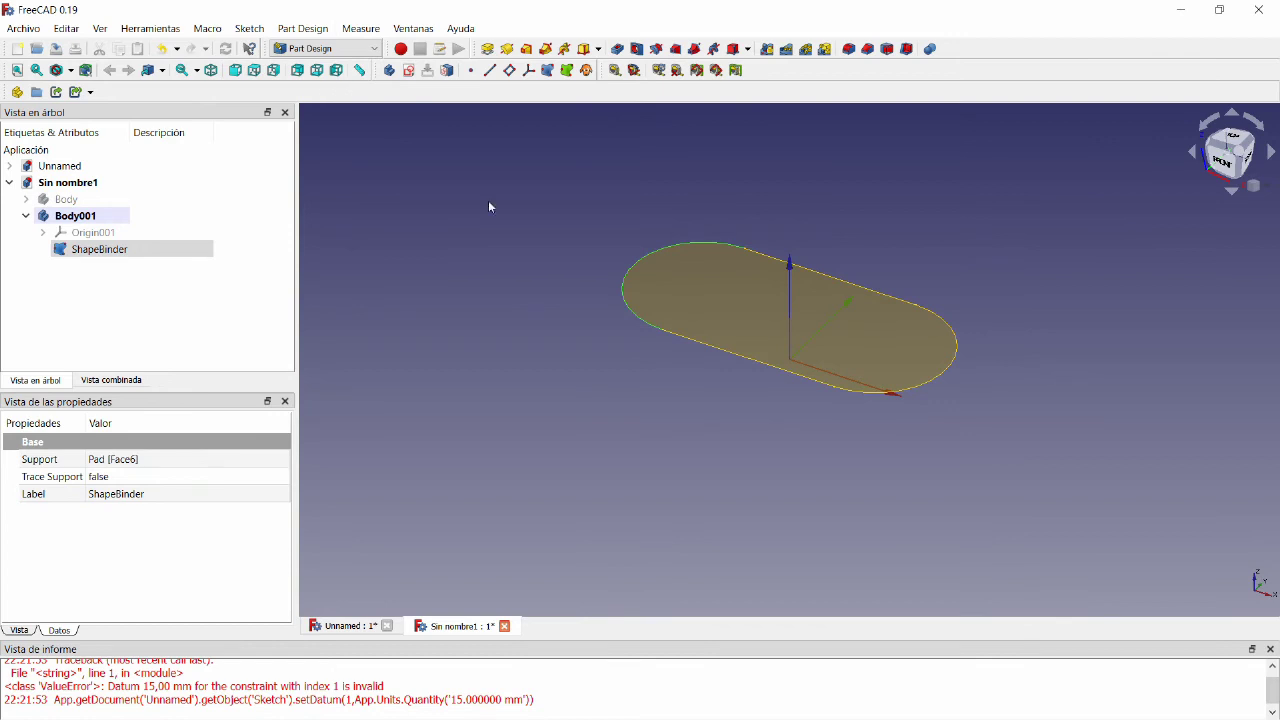
pyautogui.doubleClick(102, 258)
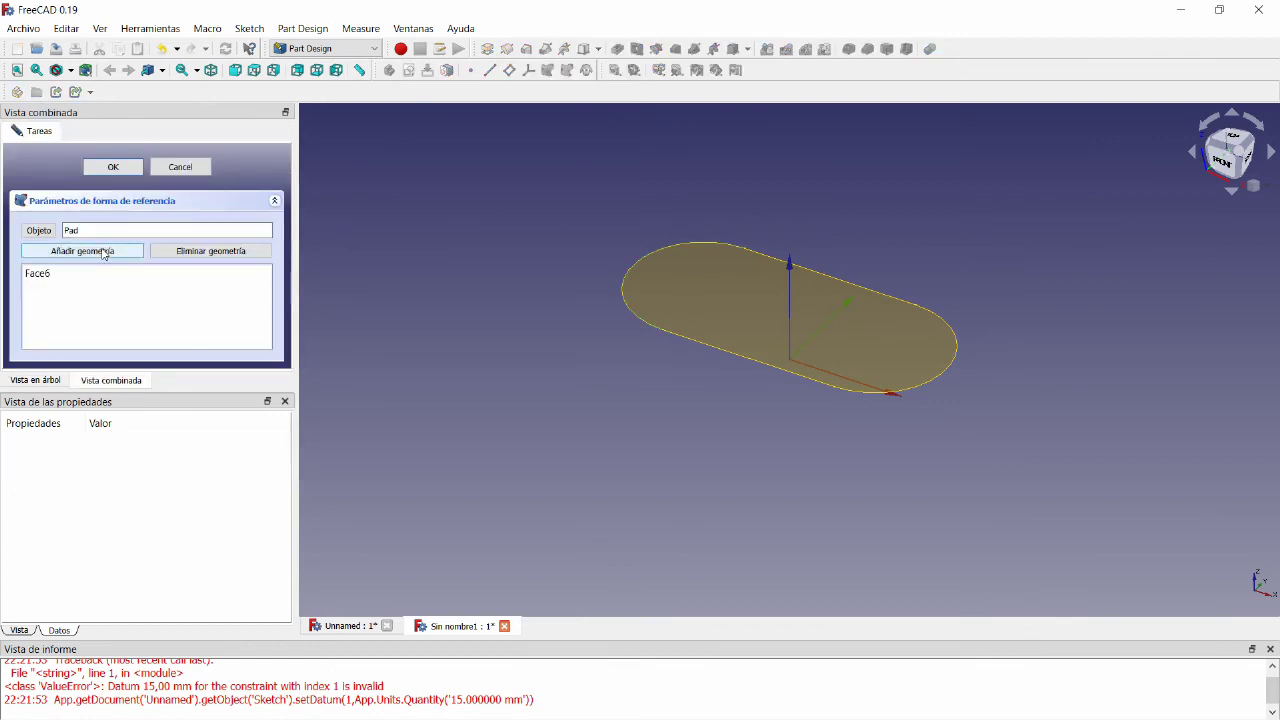
pyautogui.click(169, 177)
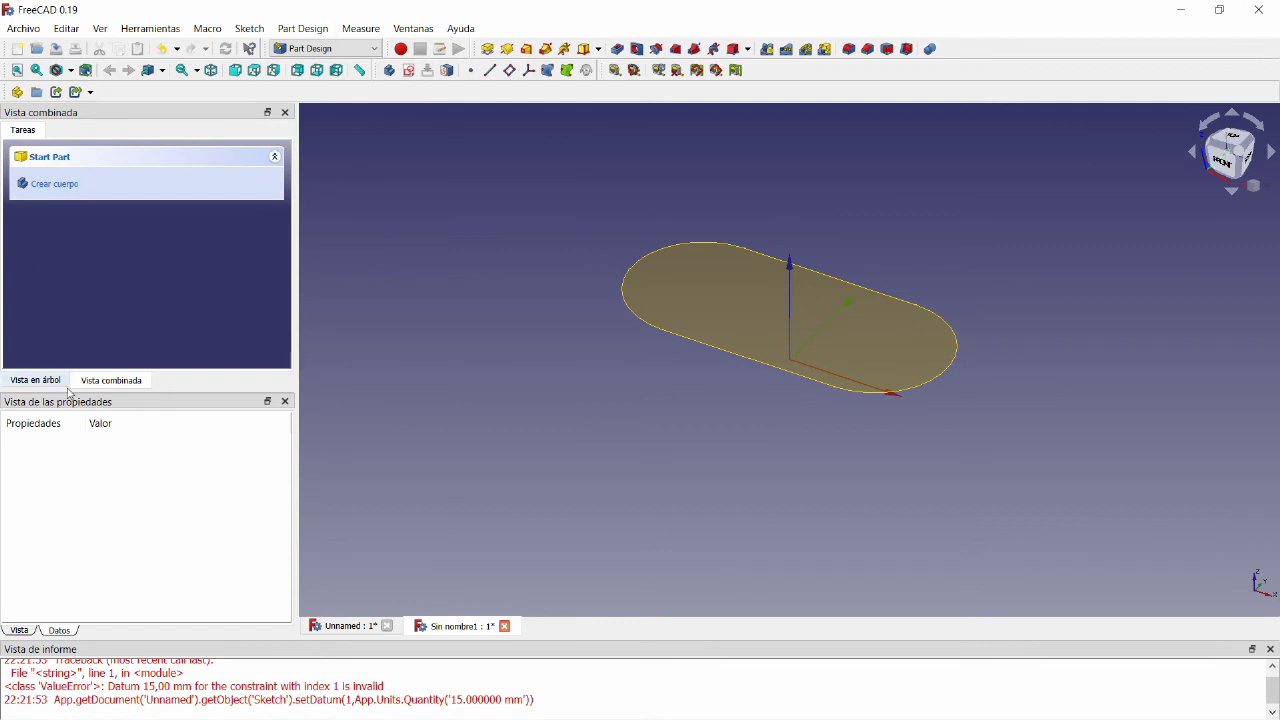
pyautogui.click(36, 380)
# Step: Start a sketch on the second body's XY plane and draw a circle matching the slot's left end arc using the shape binder's external geometry
pyautogui.click(95, 250)
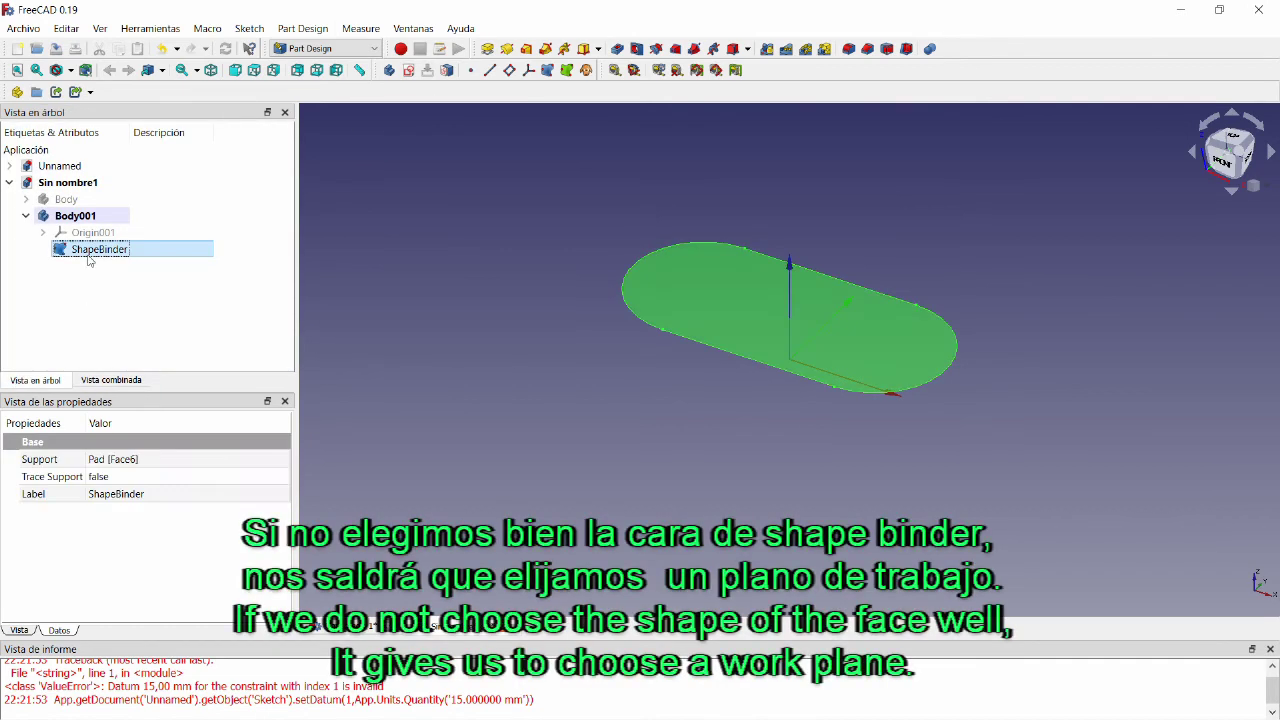
pyautogui.click(410, 72)
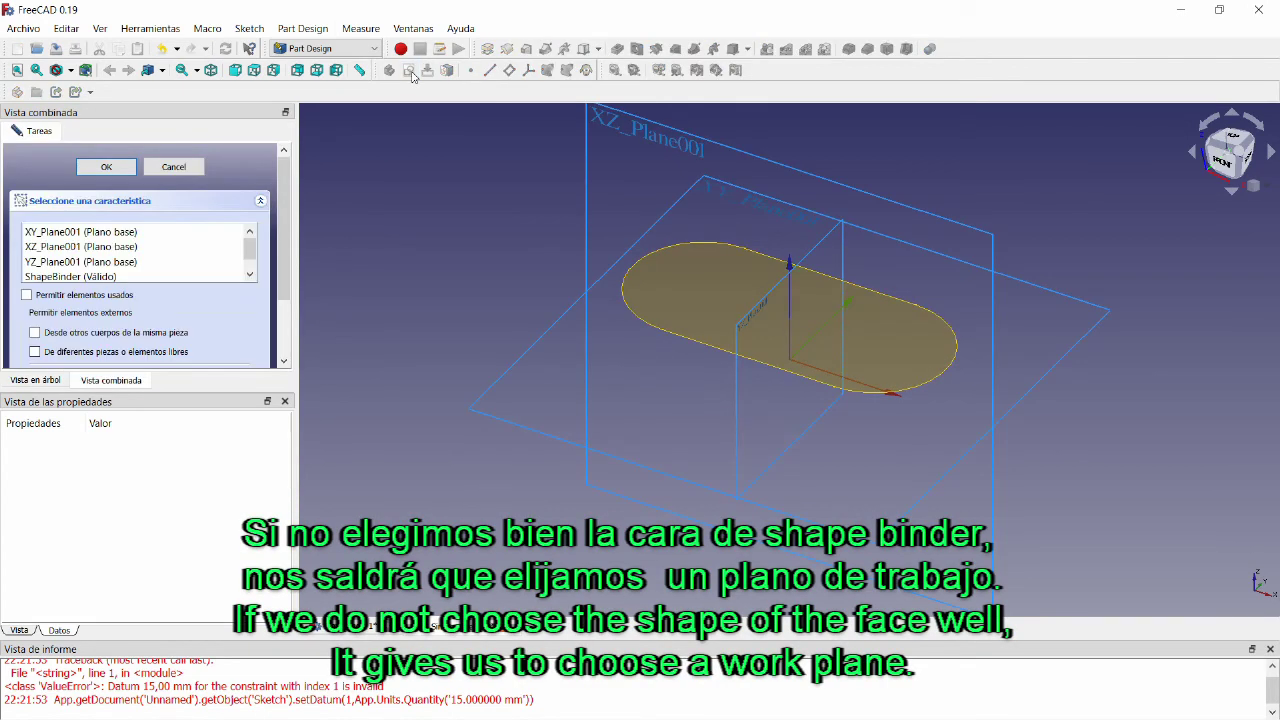
pyautogui.click(588, 300)
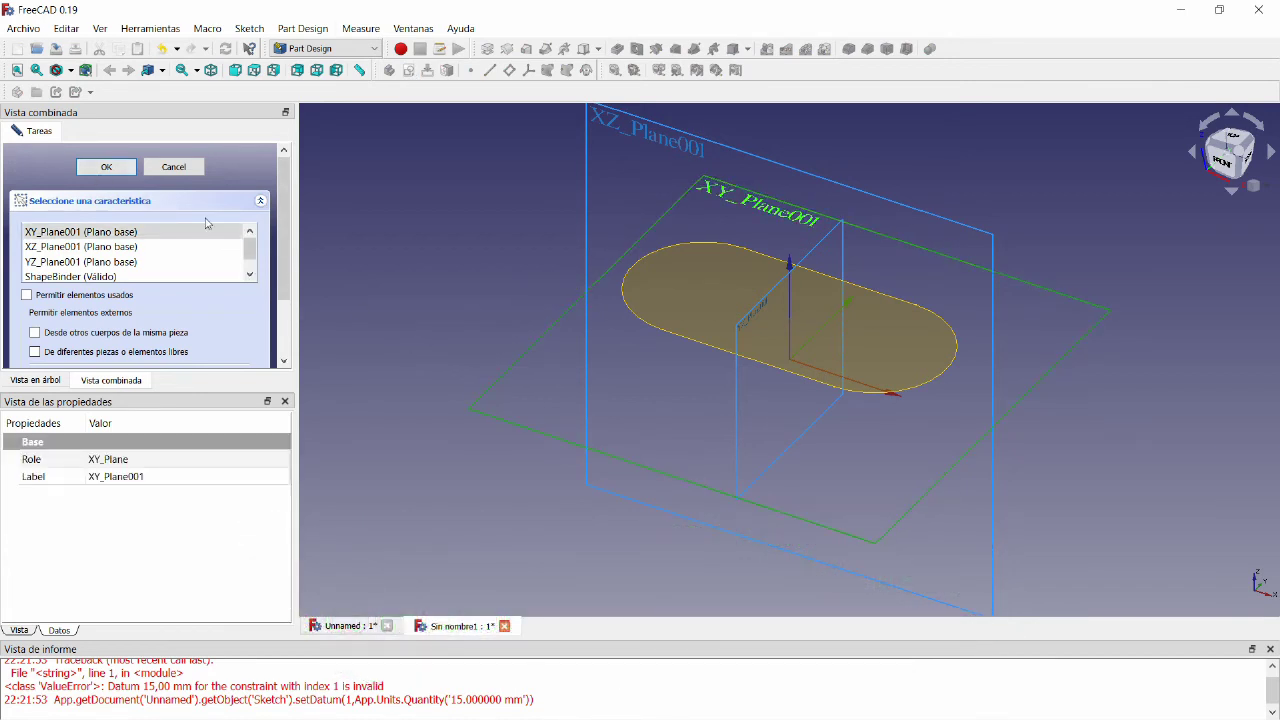
pyautogui.click(108, 168)
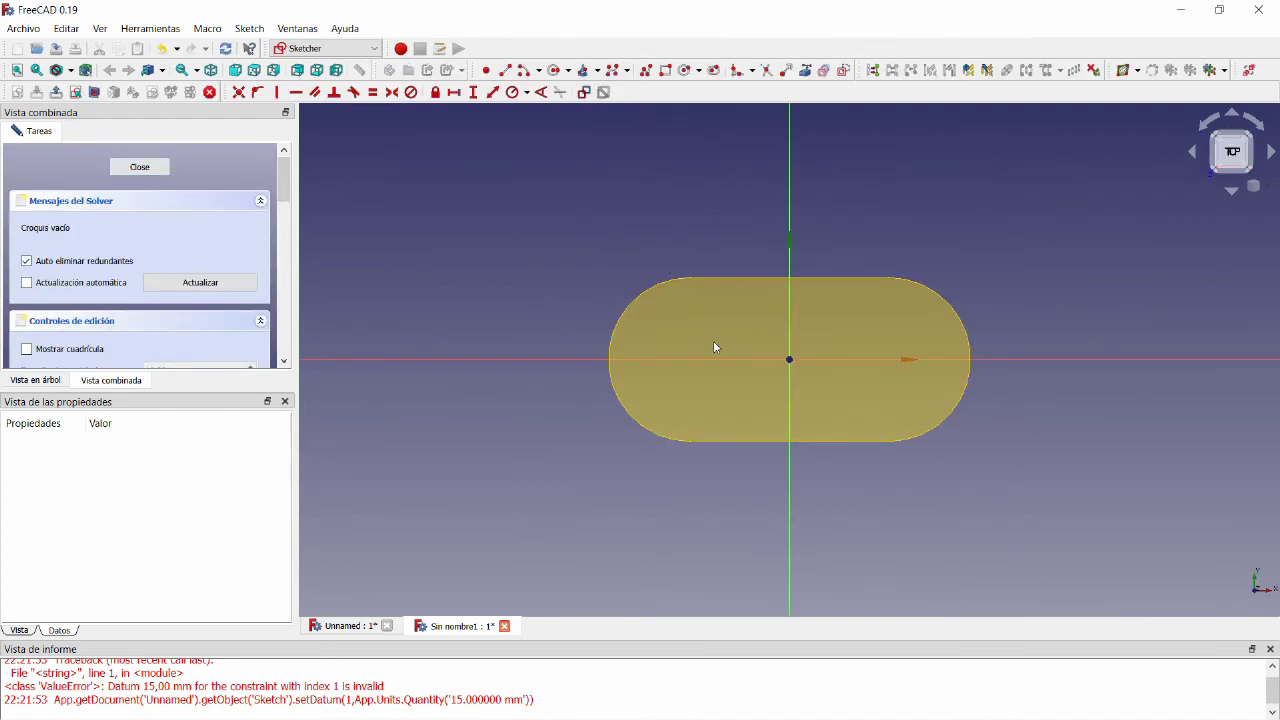
pyautogui.click(806, 73)
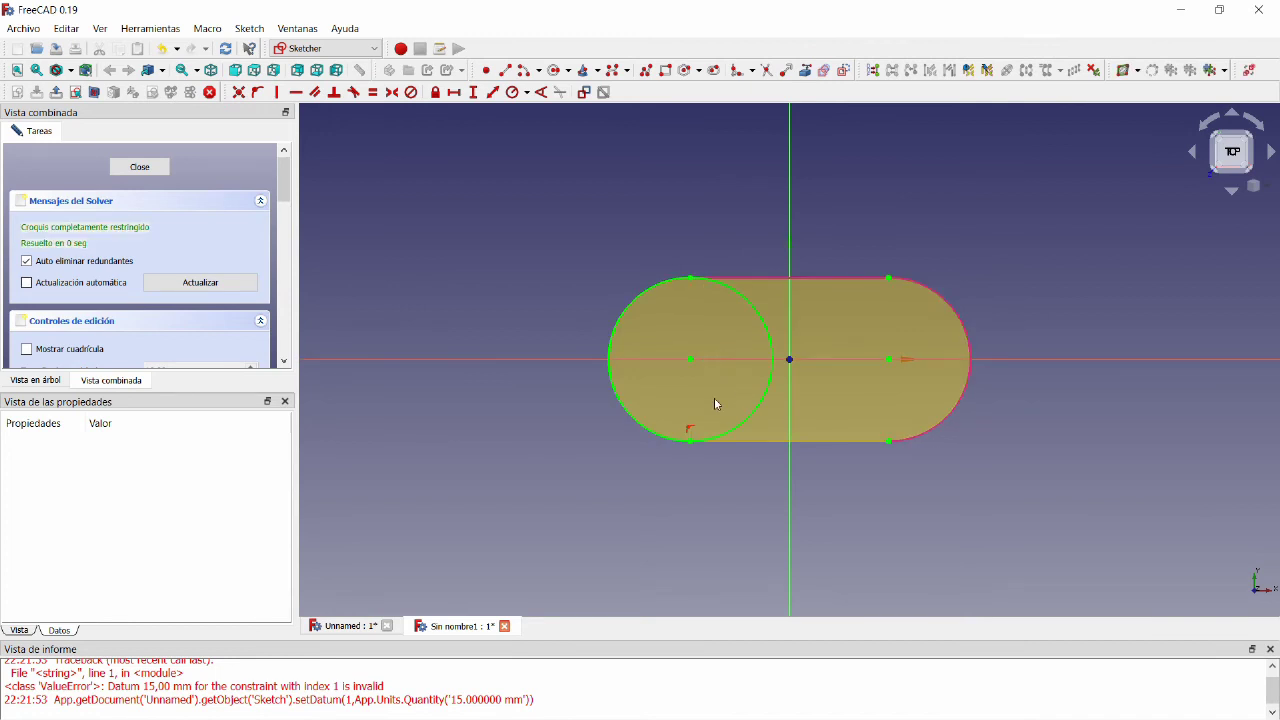
# Step: Finish the circle sketch and extrude it 10 mm
pyautogui.click(119, 176)
pyautogui.click(50, 206)
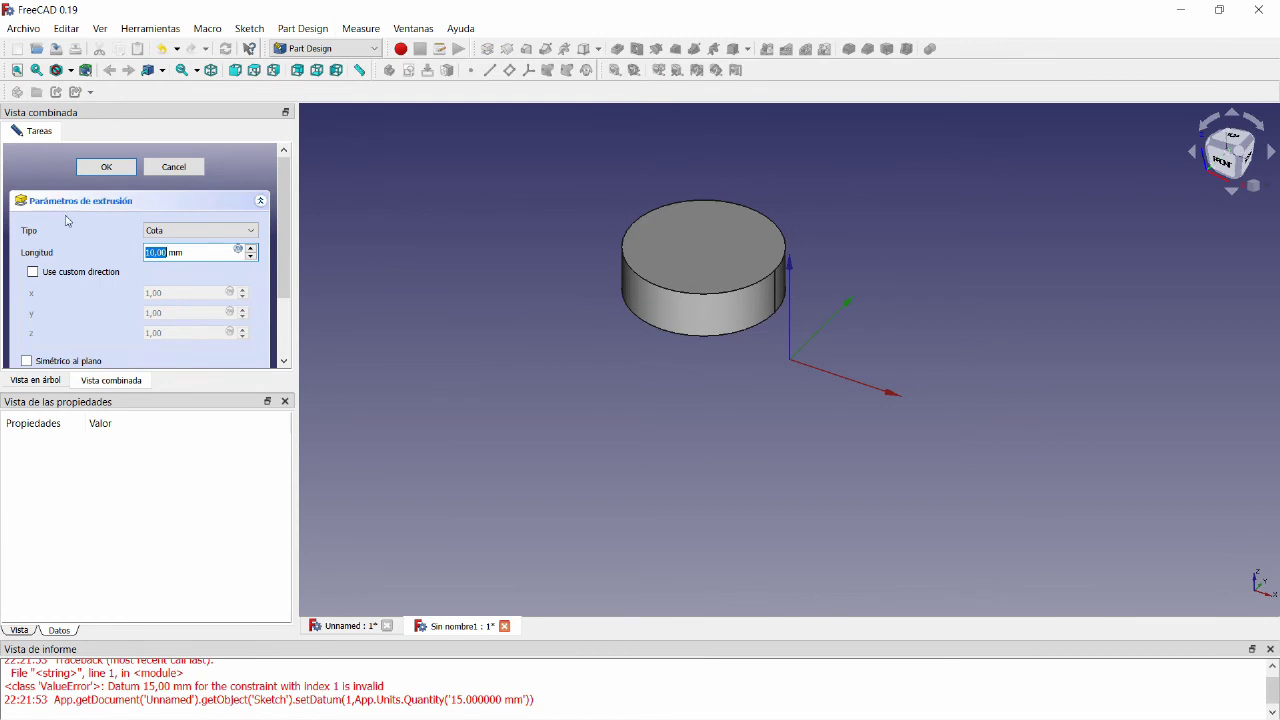
pyautogui.click(108, 167)
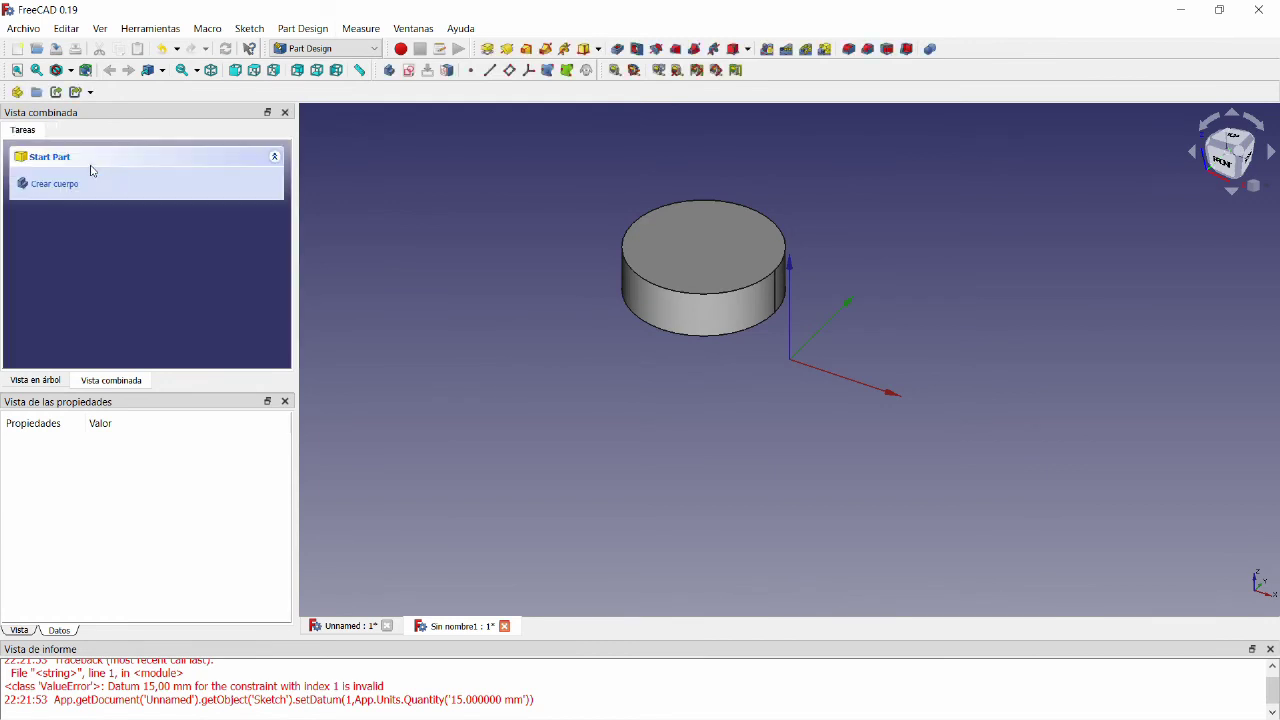
# Step: Show the first body again and inspect how the cylinder sits on the slot solid
pyautogui.click(36, 380)
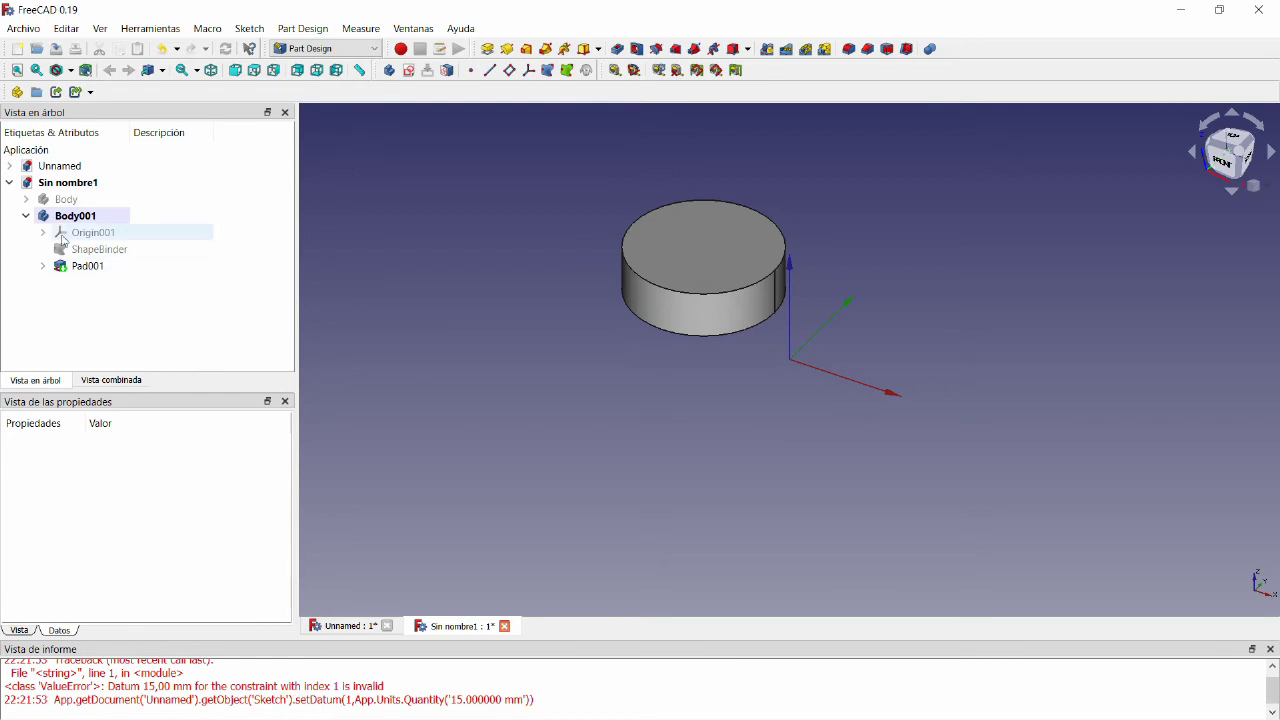
pyautogui.click(66, 199)
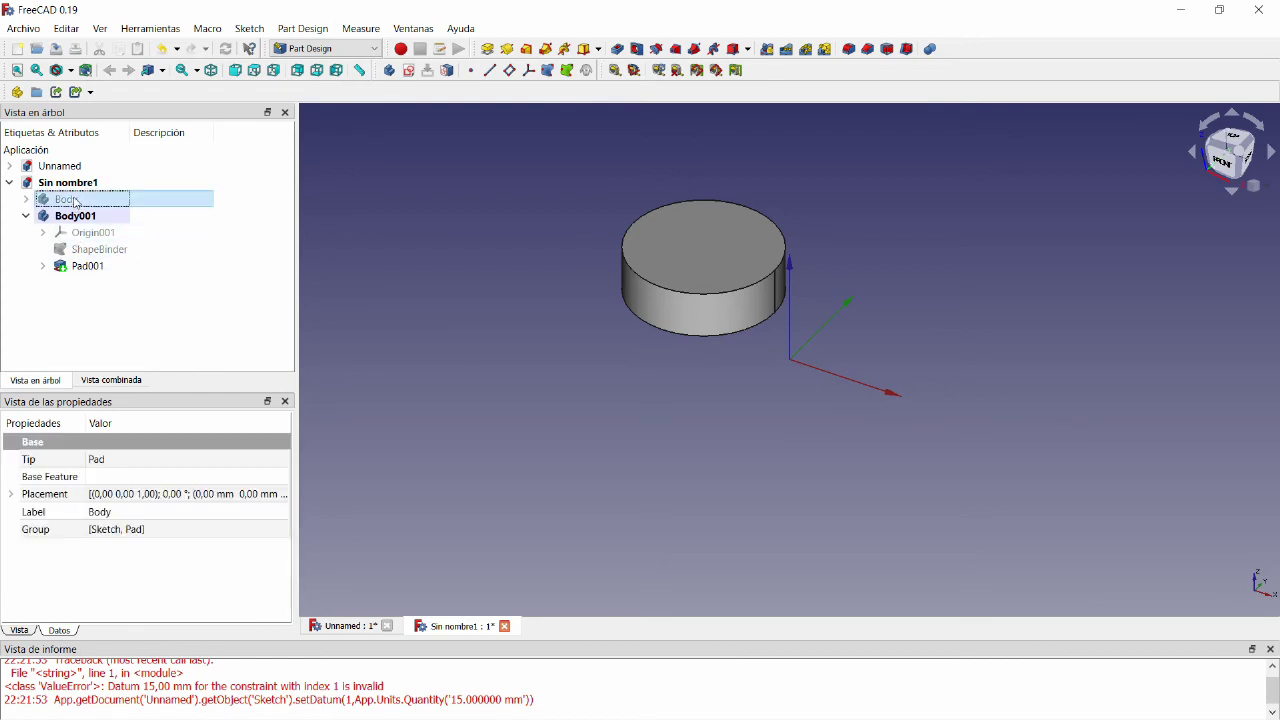
pyautogui.press('space')
pyautogui.click(495, 313)
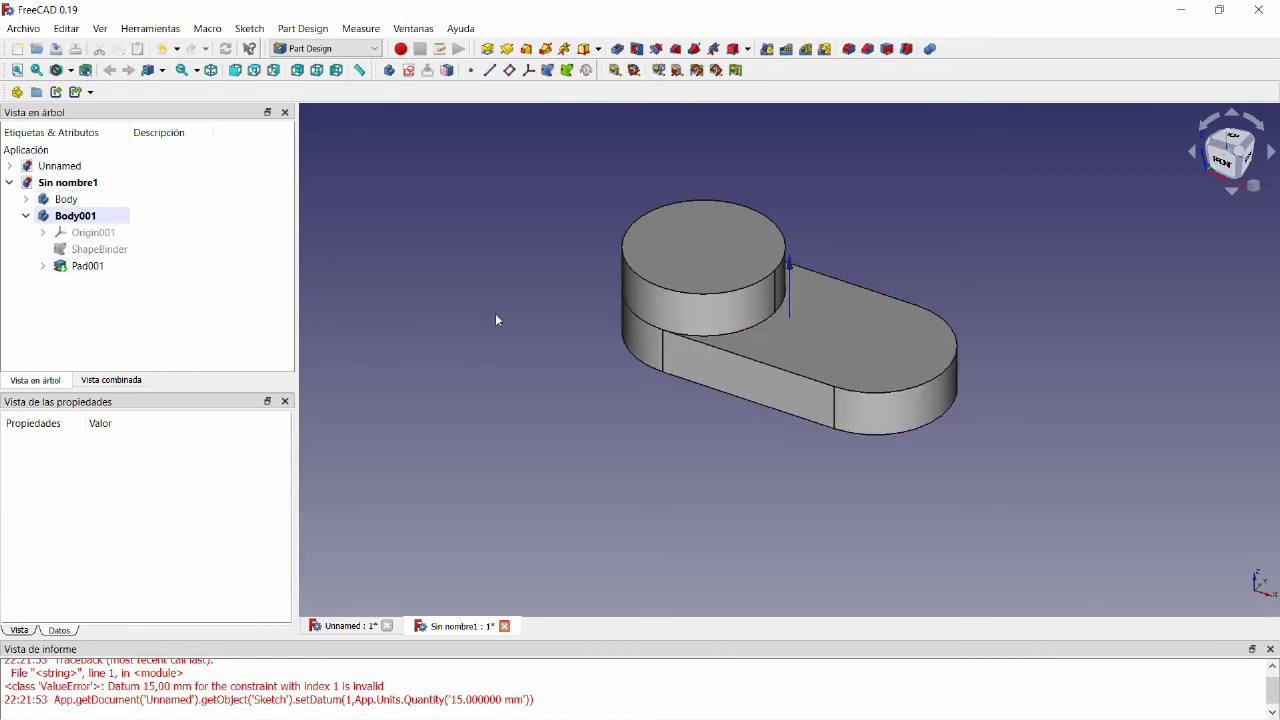
pyautogui.moveTo(551, 357); pyautogui.dragTo(611, 363, button='middle')
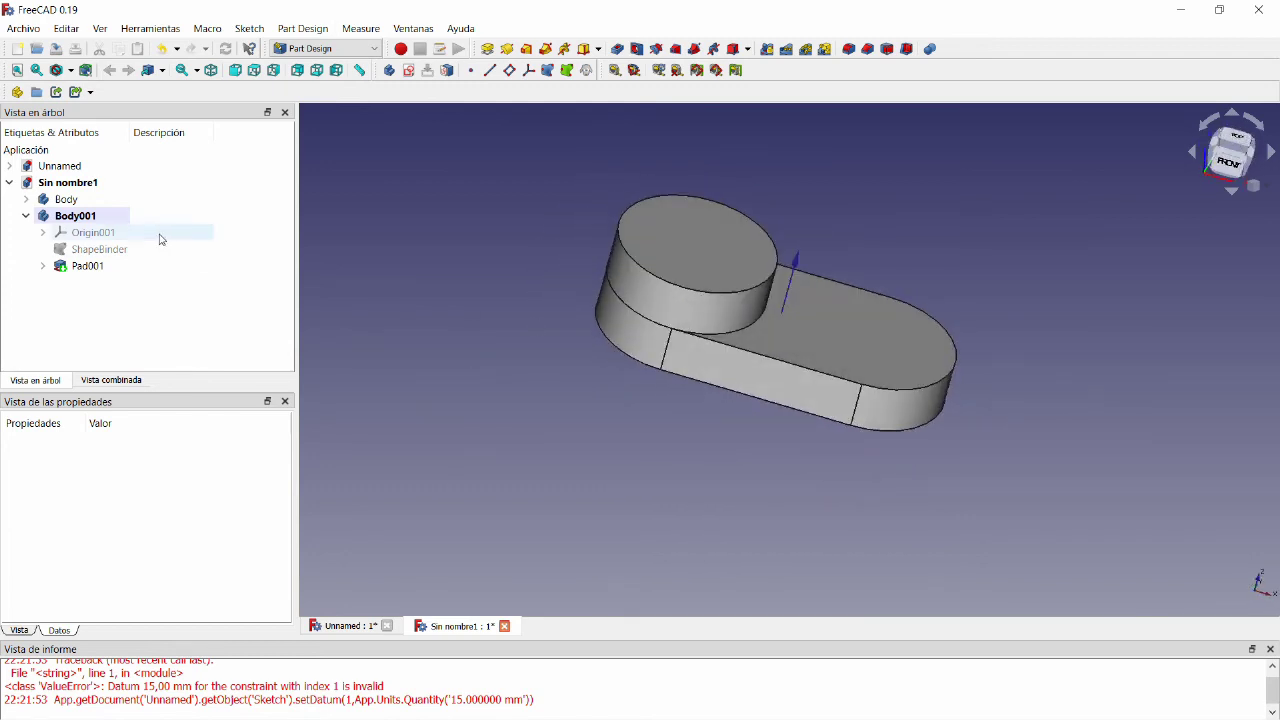
# Step: Try lifting the cylinder body along its Z axis with Transform to examine how it fits on the slot solid
pyautogui.rightClick(113, 224)
pyautogui.click(140, 244)
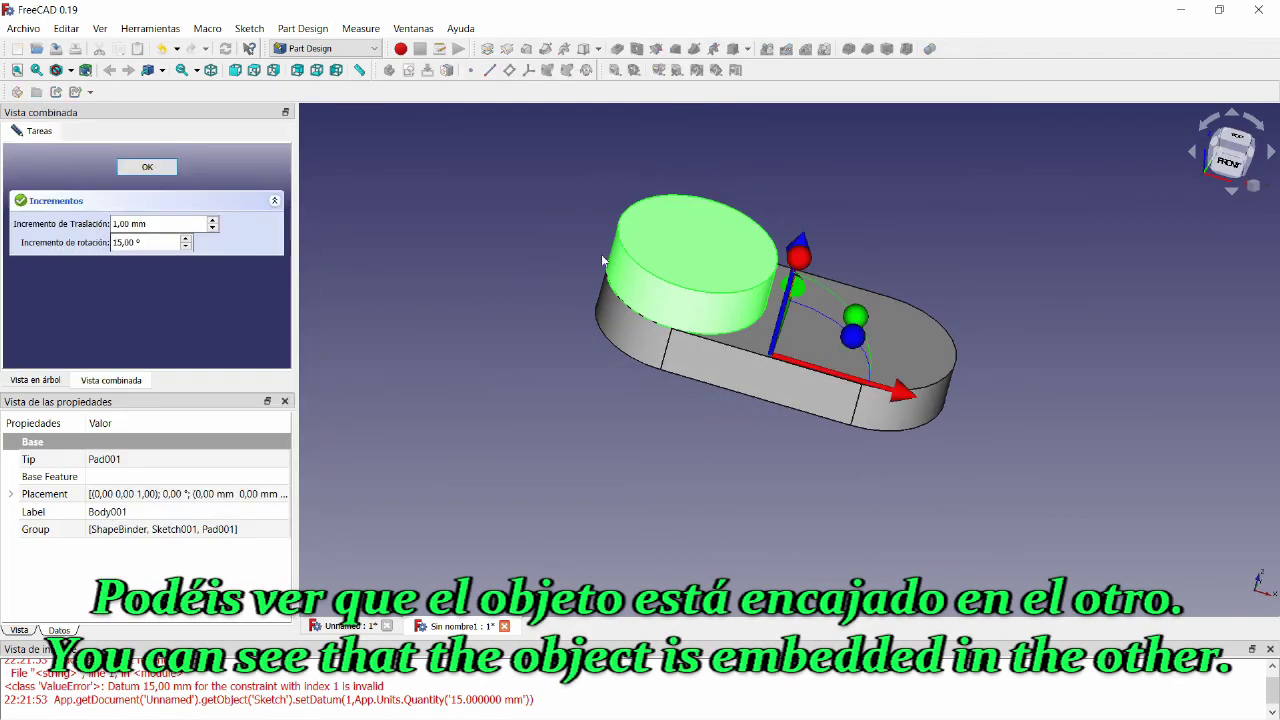
pyautogui.moveTo(880, 250); pyautogui.dragTo(803, 260, button='middle')
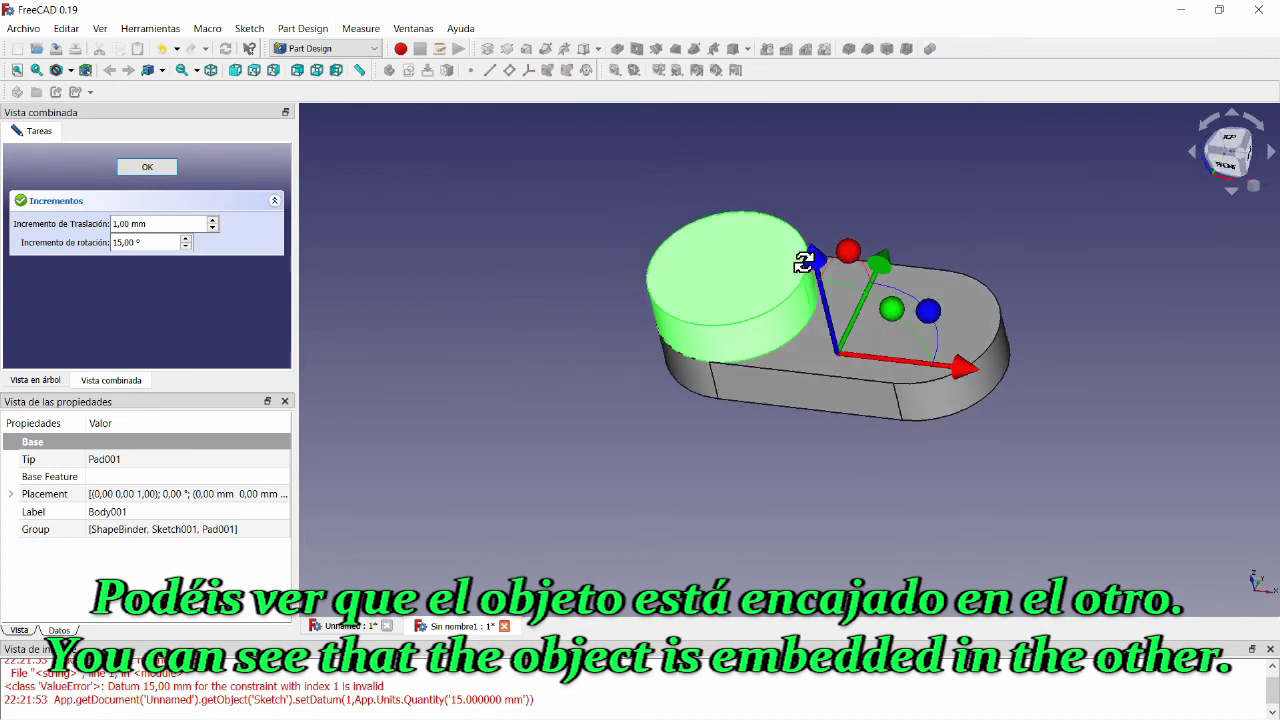
pyautogui.moveTo(815, 262)
pyautogui.mouseDown()
pyautogui.moveTo(800, 204)
pyautogui.moveTo(811, 242)
pyautogui.mouseUp()
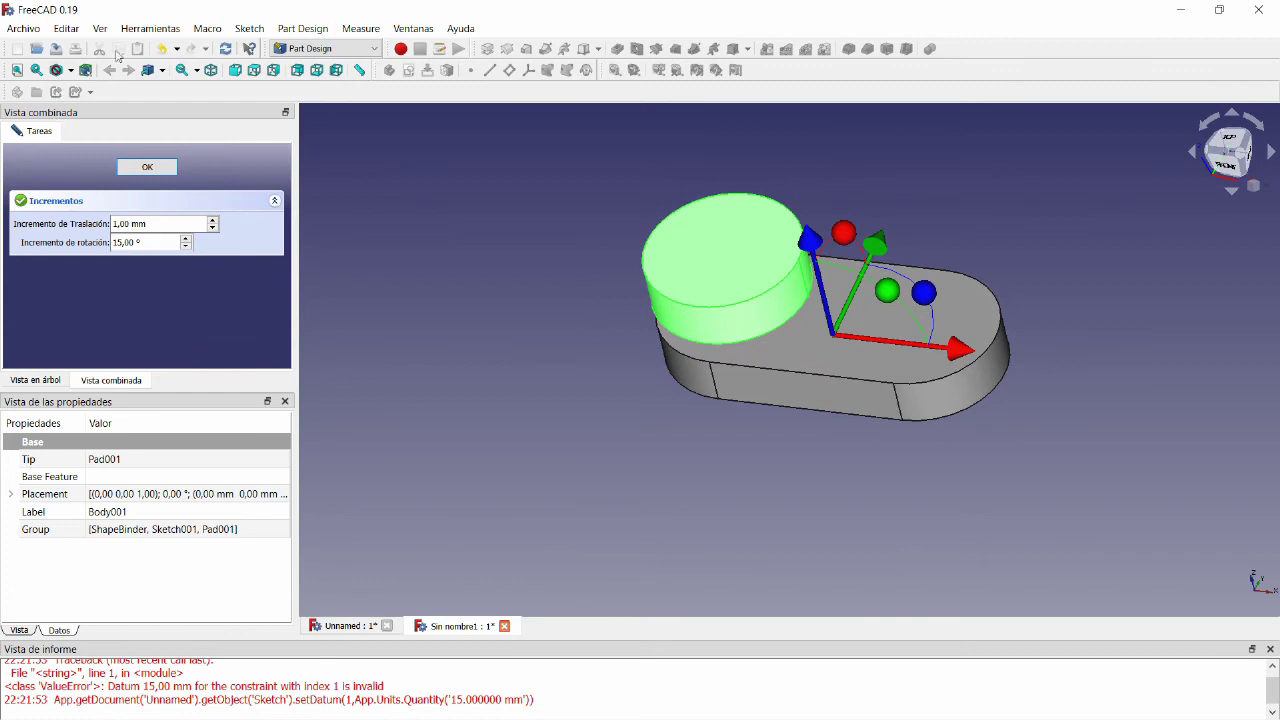
pyautogui.click(138, 171)
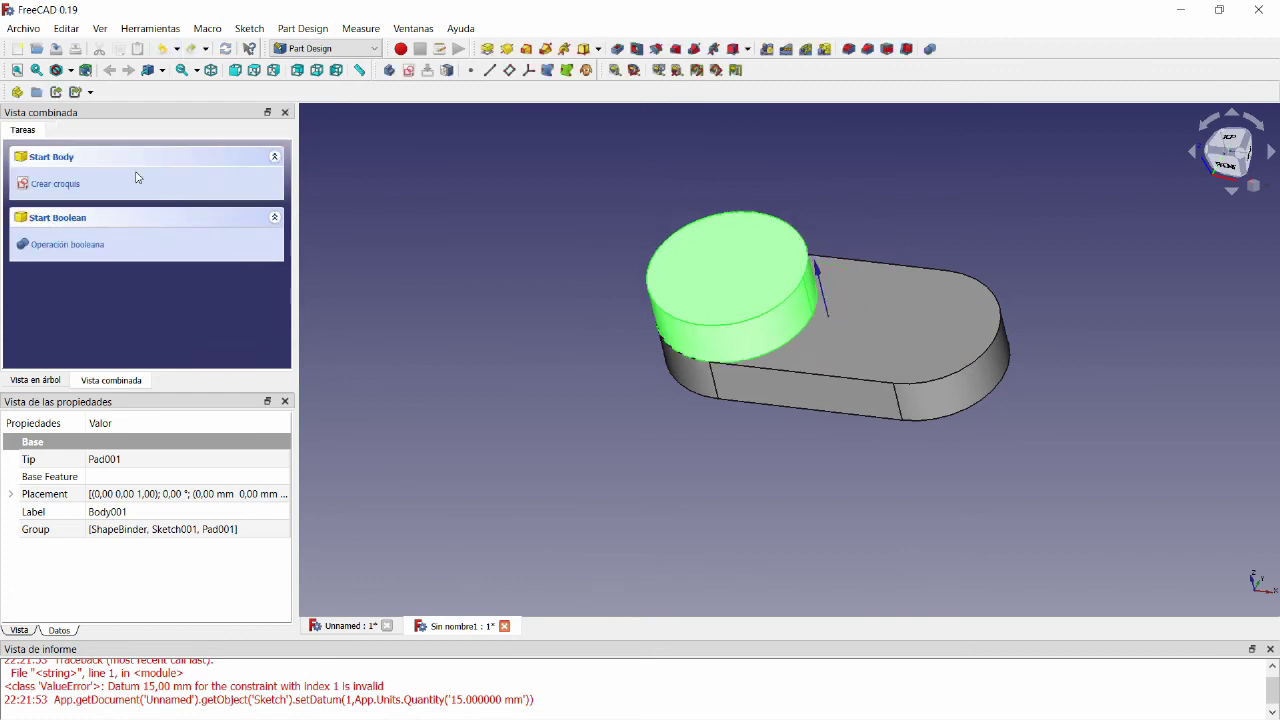
pyautogui.click(611, 351)
pyautogui.moveTo(582, 327); pyautogui.dragTo(662, 335, button='middle')
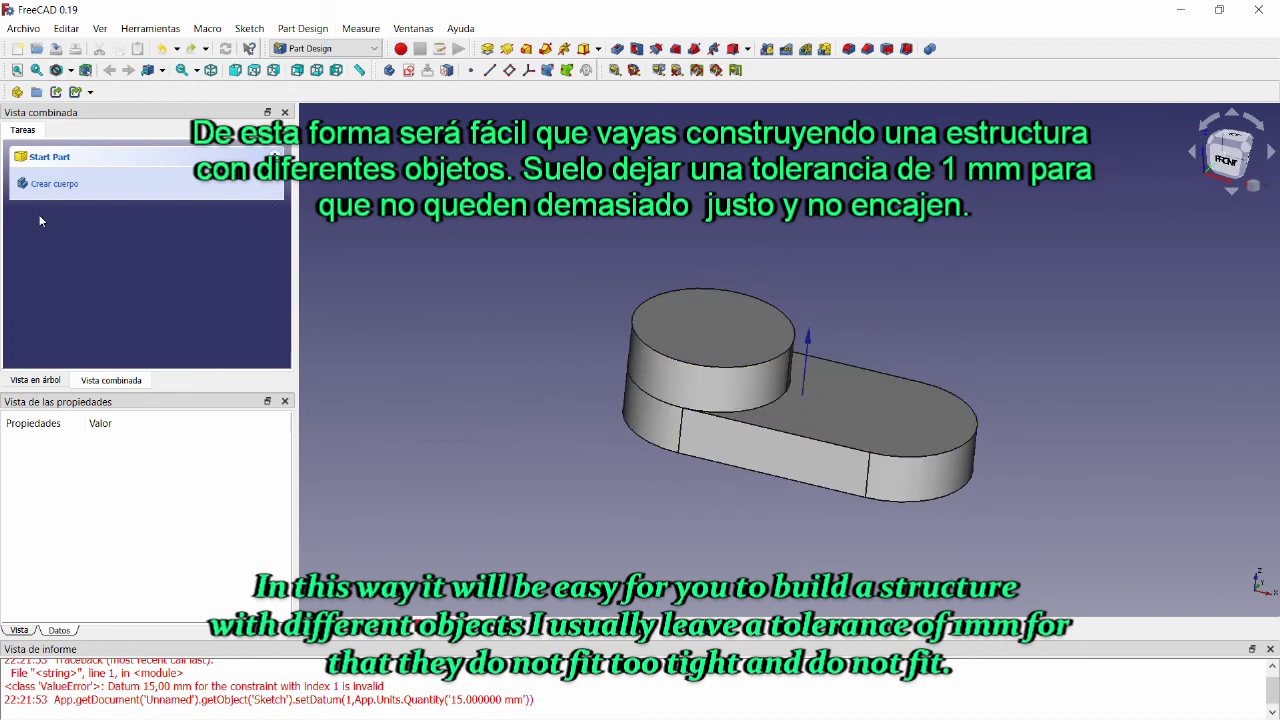
# Step: Open the sketch of the first body's pad and delete the radius constraint on the slot's left arc
pyautogui.click(45, 381)
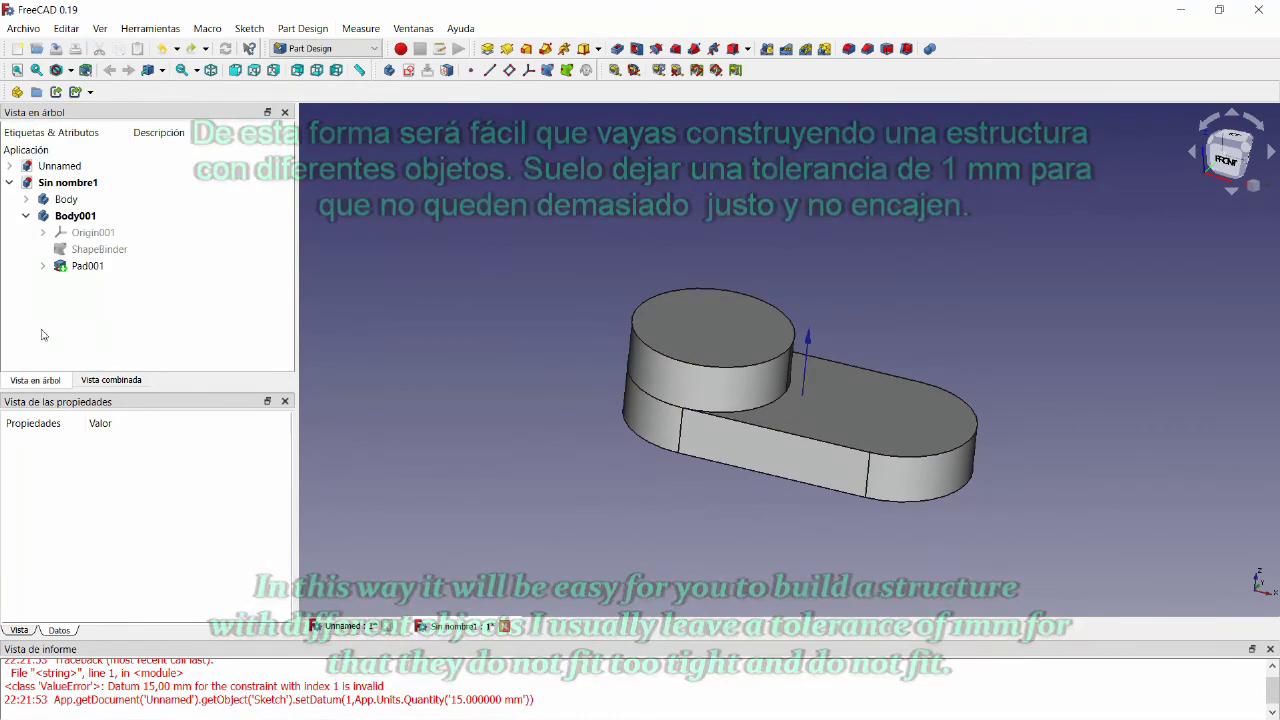
pyautogui.click(26, 199)
pyautogui.click(64, 232)
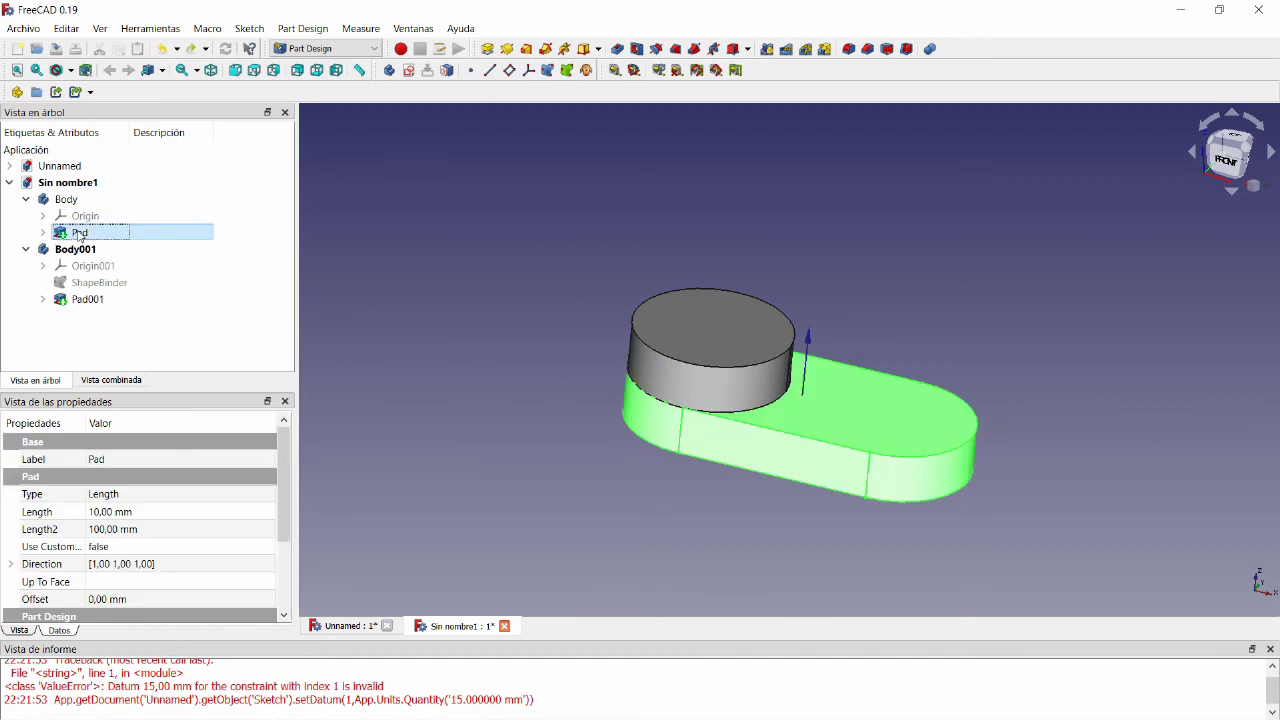
pyautogui.click(43, 233)
pyautogui.doubleClick(100, 249)
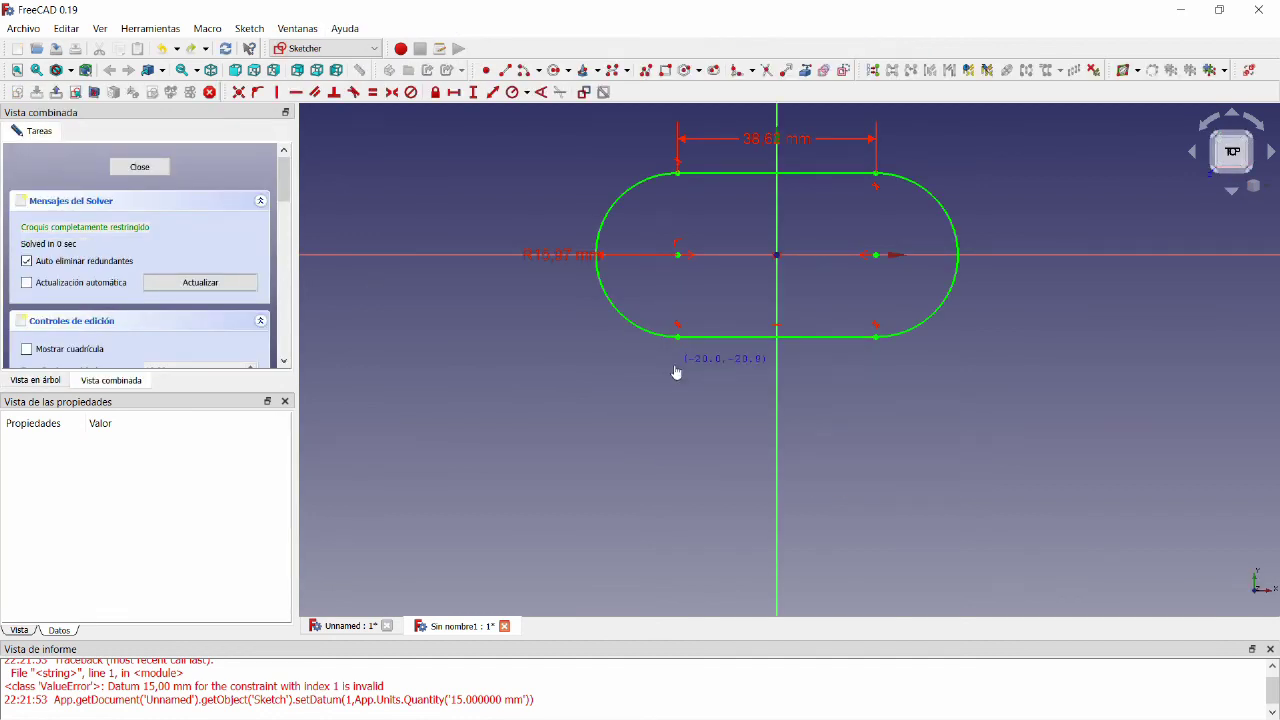
pyautogui.click(565, 258)
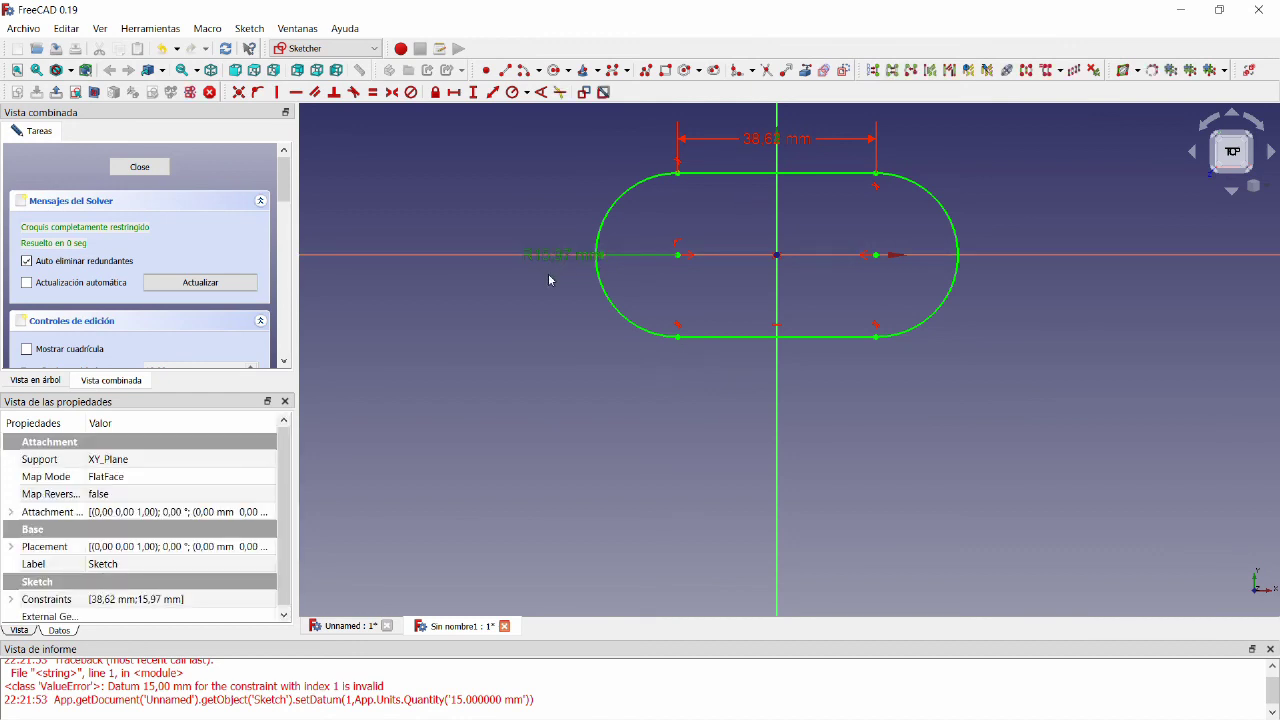
pyautogui.press('Delete')
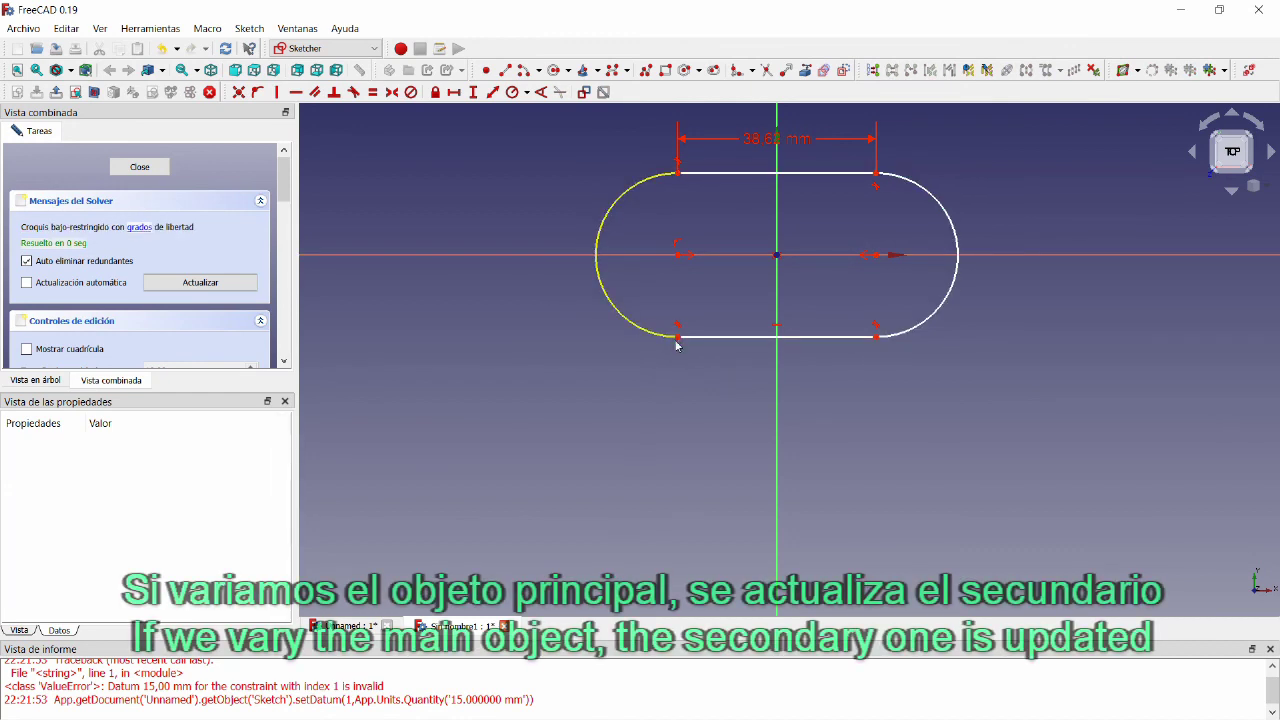
# Step: Widen the slot by pulling its left arc's lower endpoint outward, finish the sketch, and inspect the updated solids
pyautogui.moveTo(677, 345); pyautogui.dragTo(678, 395)
pyautogui.click(156, 168)
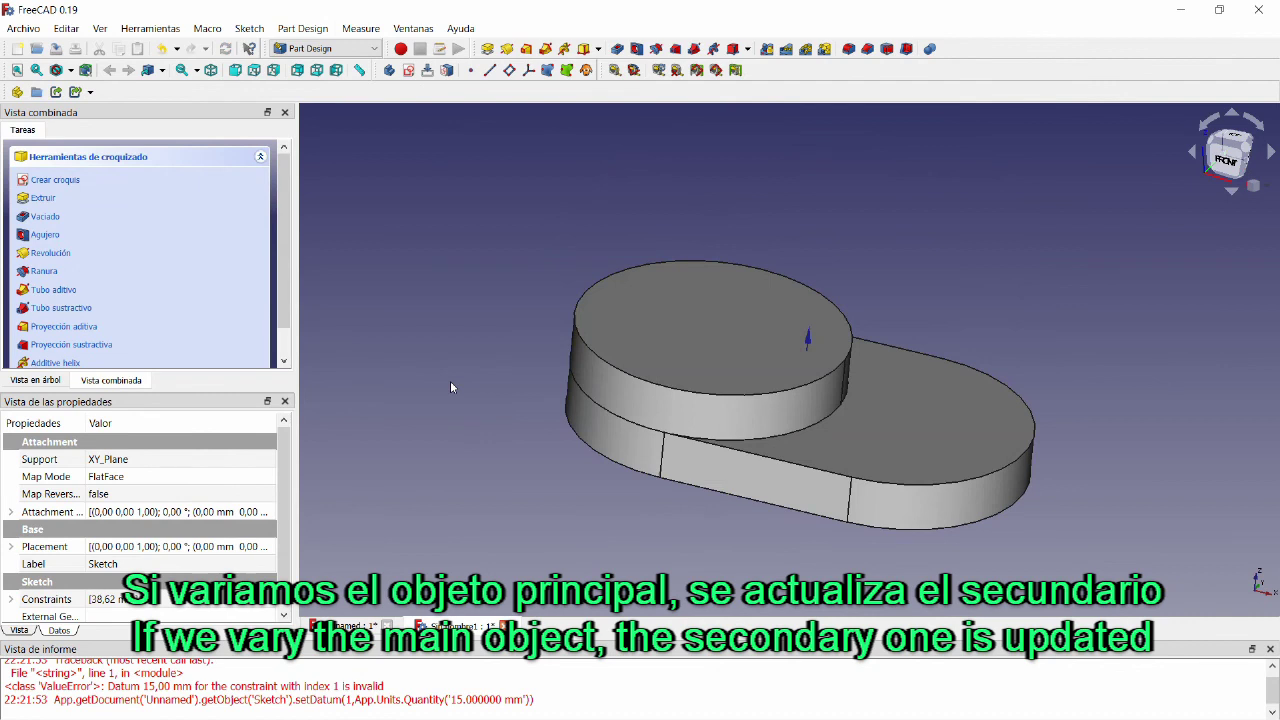
pyautogui.moveTo(450, 387); pyautogui.dragTo(484, 394, button='middle')
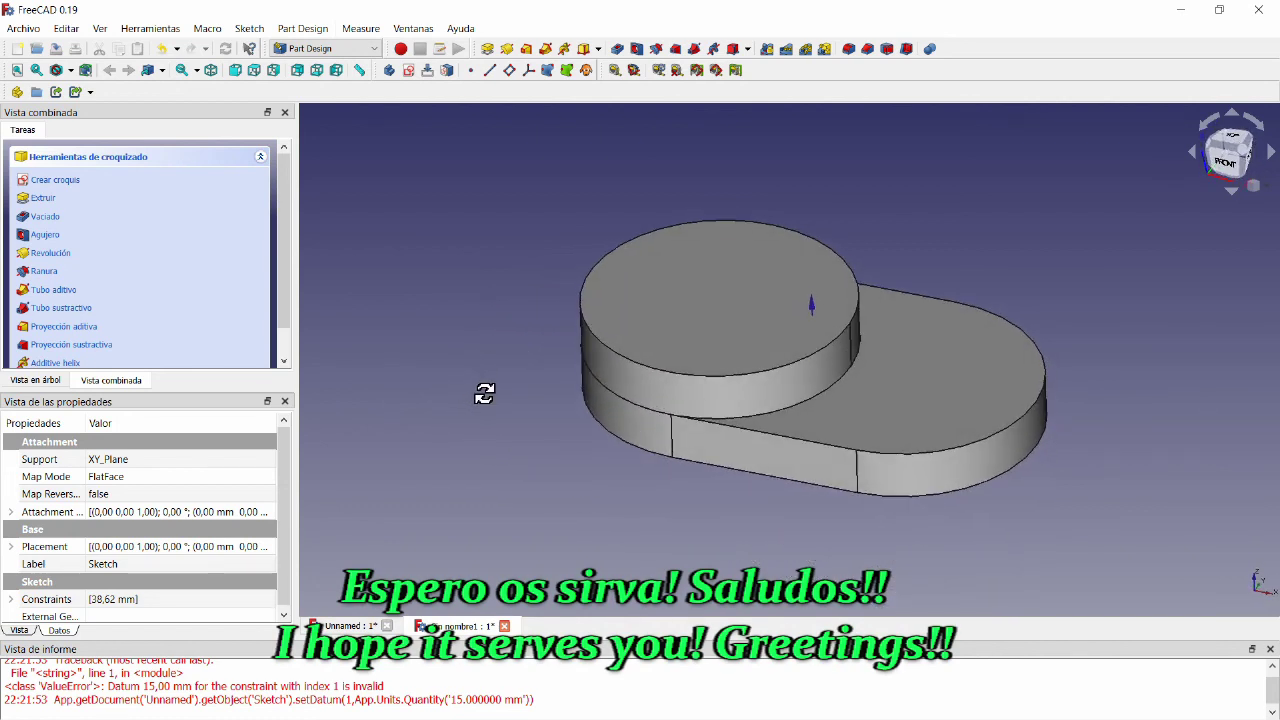